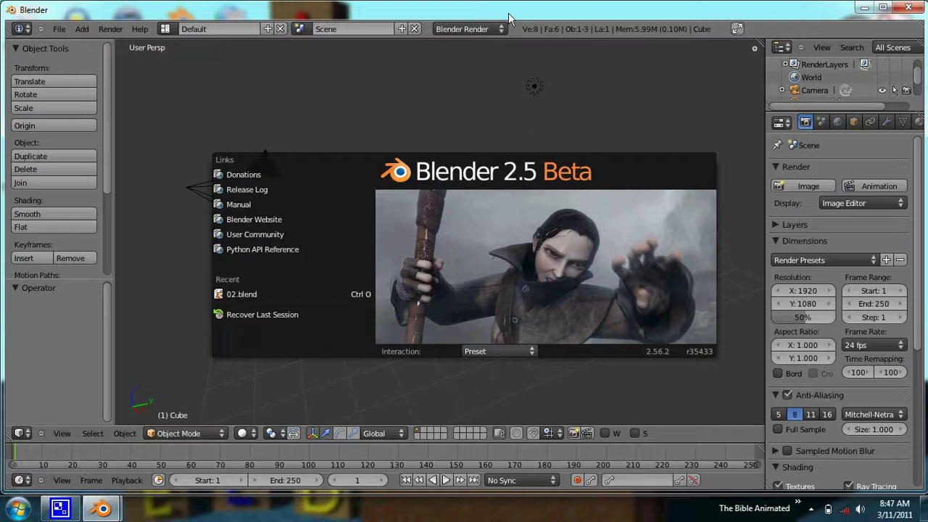
# Dismiss the splash screen and delete all default objects from the scene.
pyautogui.click(467, 97)
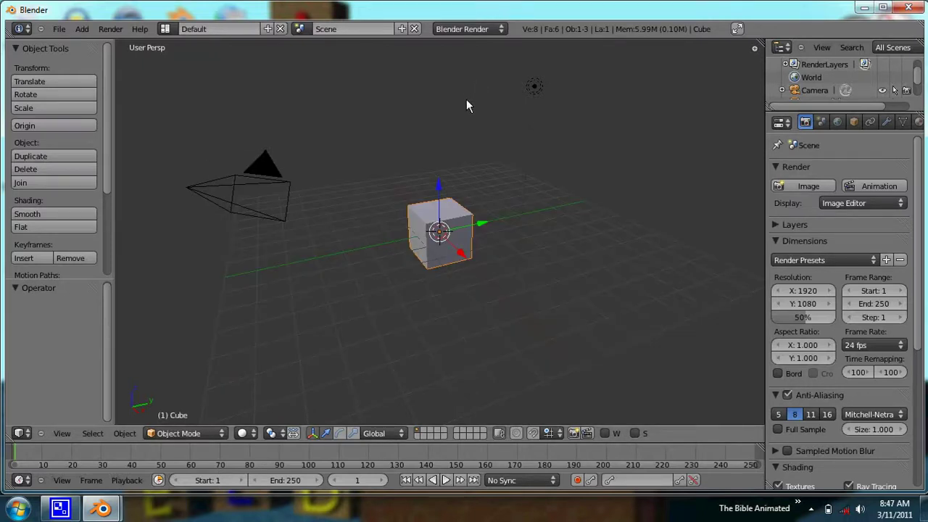
pyautogui.press('a')
pyautogui.press('x')
pyautogui.click(465, 102)
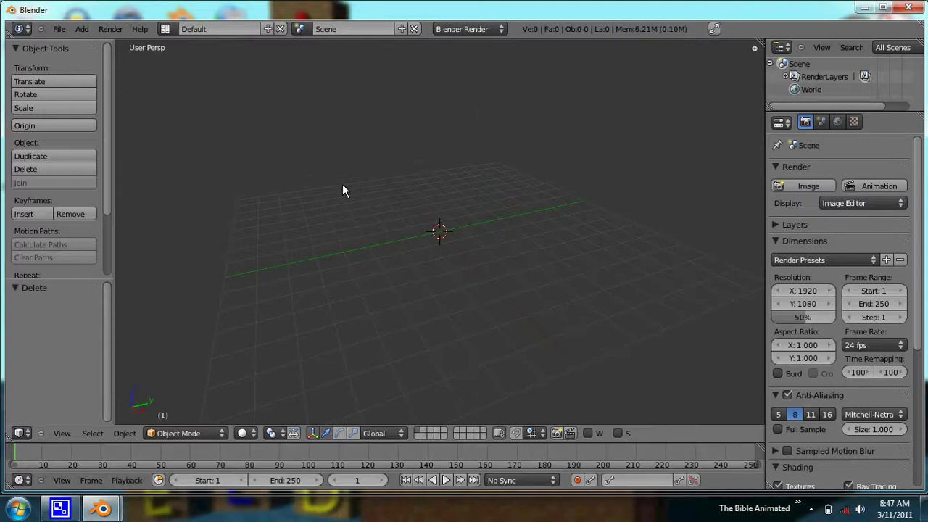
# Set the render resolution to 1024 by 768 at 100% scale.
pyautogui.moveTo(805, 317); pyautogui.dragTo(840, 303)
pyautogui.click(812, 287)
pyautogui.write('1024')
pyautogui.press('Tab')
pyautogui.write('768')
pyautogui.press('Return')
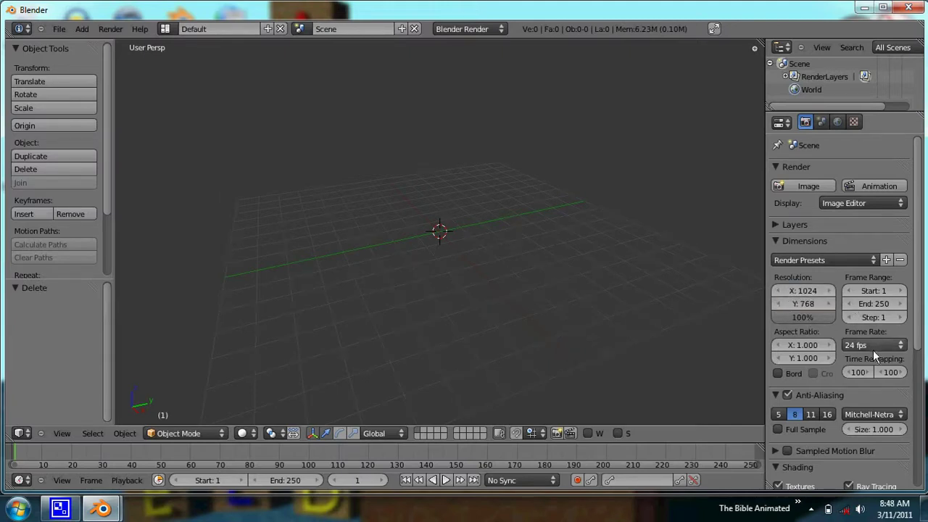
# Set the render start frame to 0 and the frame rate to 25 fps.
pyautogui.click(871, 288)
pyautogui.write('0')
pyautogui.press('Return')
pyautogui.click(864, 344)
pyautogui.click(869, 386)
# Collapse the Output settings and turn off Compositing in the Post Processing render settings.
pyautogui.scroll(-5, 867, 342)
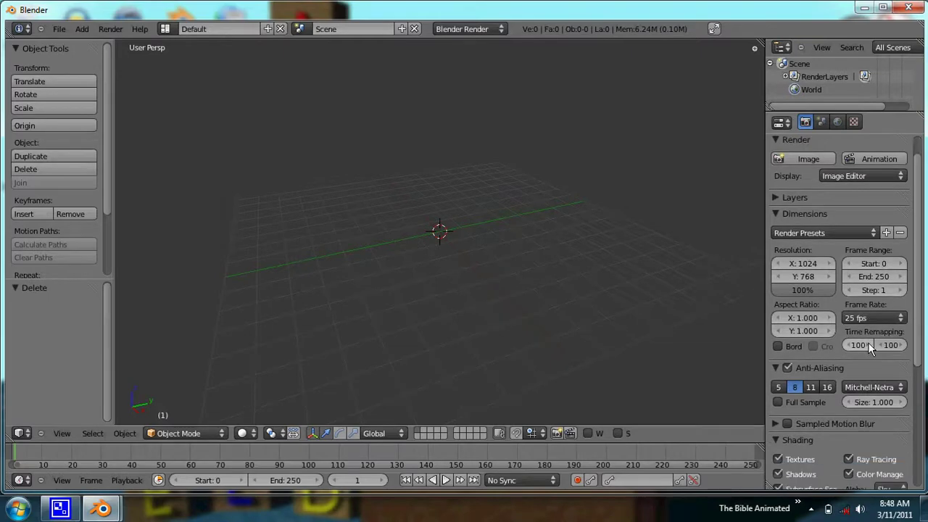
pyautogui.scroll(-3, 869, 339)
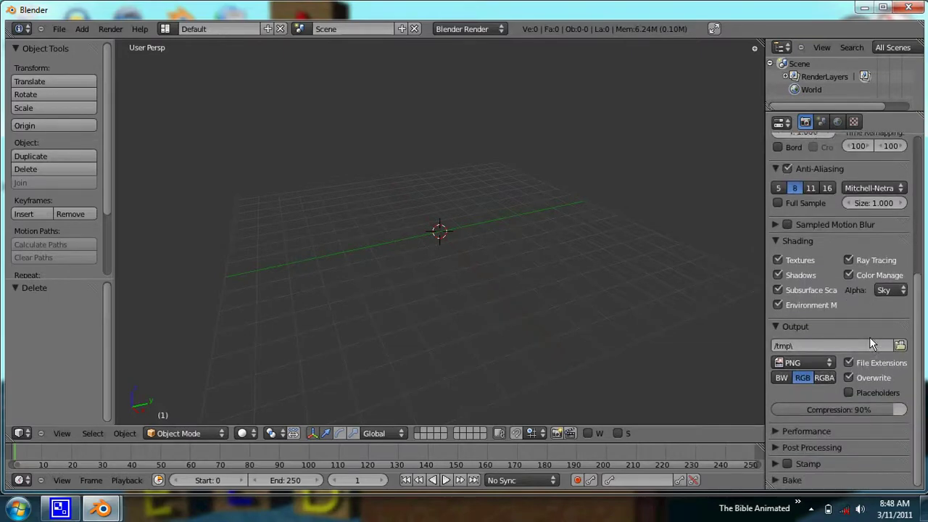
pyautogui.click(773, 346)
pyautogui.click(770, 340)
pyautogui.click(769, 340)
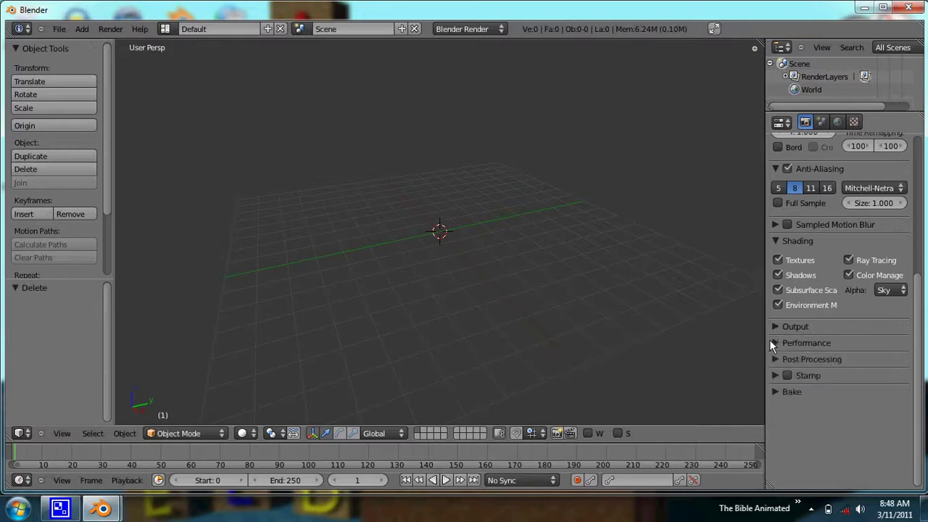
pyautogui.click(772, 359)
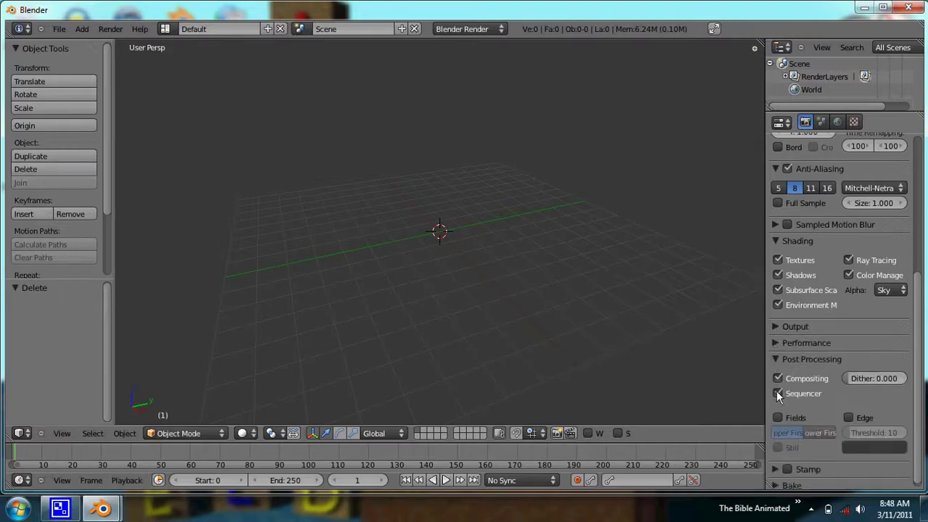
pyautogui.click(776, 378)
# Switch to the Video Editing screen layout and add Logo.png from the Video folder as an image strip.
pyautogui.click(166, 29)
pyautogui.click(185, 130)
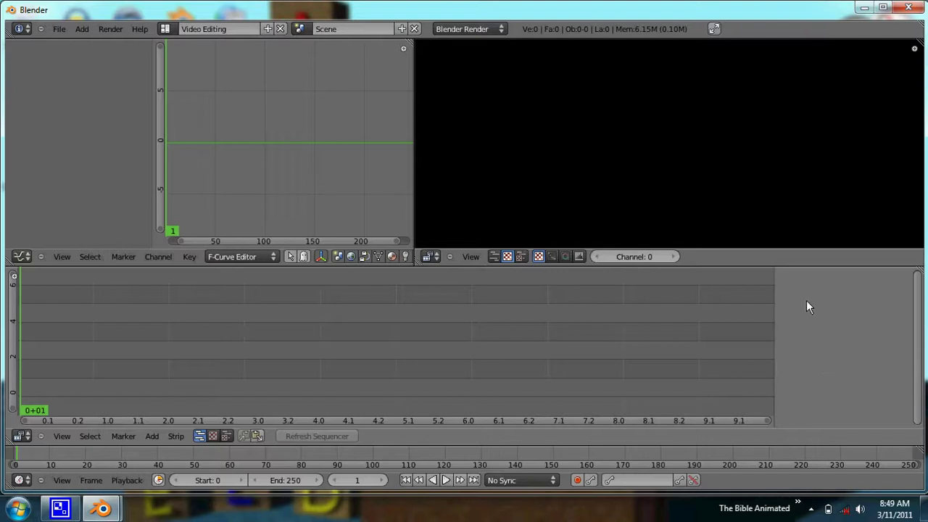
pyautogui.moveTo(93, 372); pyautogui.dragTo(233, 354, button='middle')
pyautogui.click(152, 436)
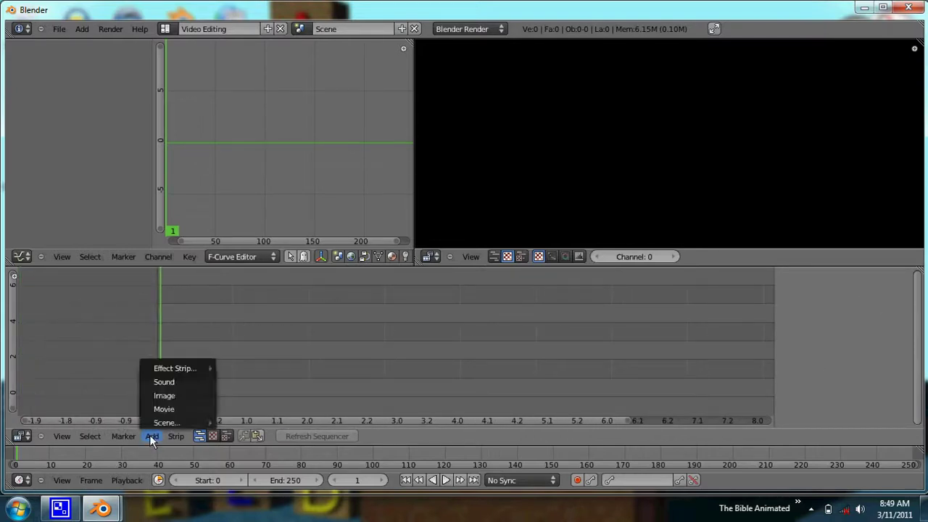
pyautogui.click(168, 397)
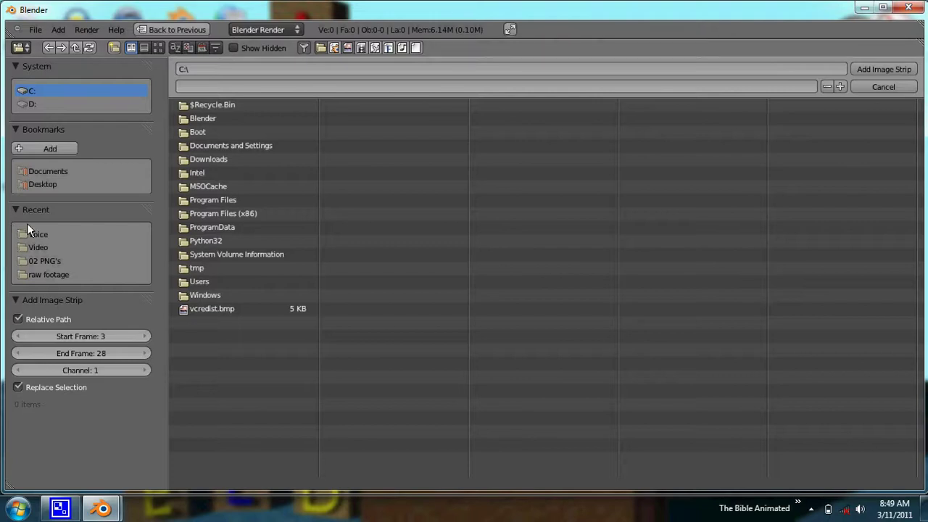
pyautogui.click(38, 247)
pyautogui.click(195, 145)
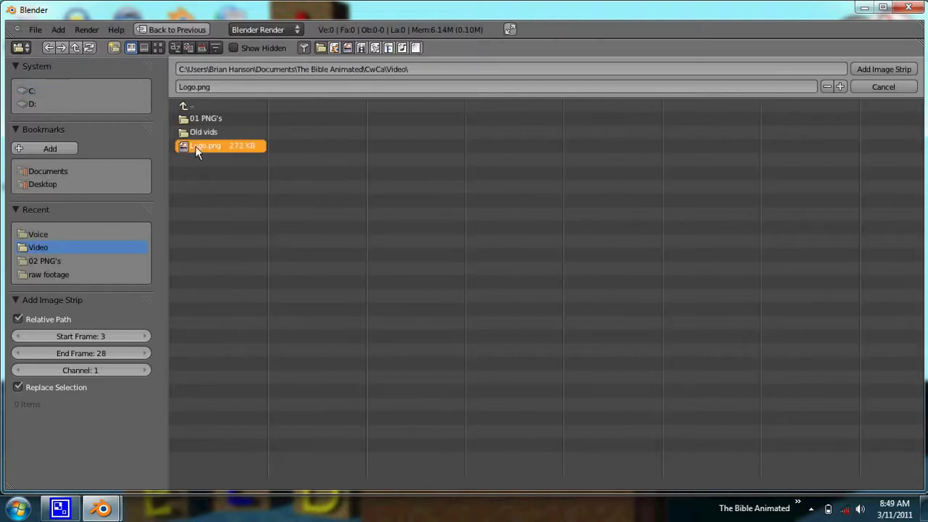
pyautogui.click(906, 73)
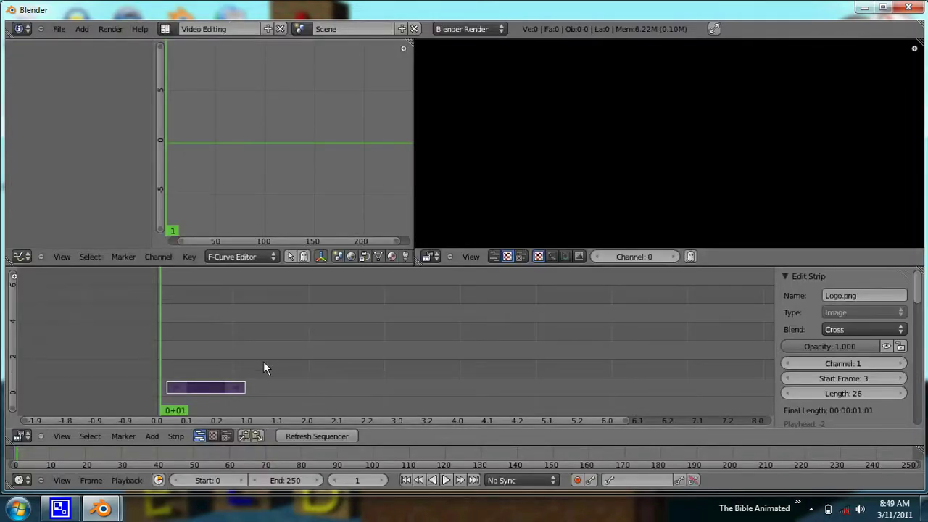
# Move the Logo.png strip to start at frame 0 and set the playhead to frame 0.
pyautogui.press('g')
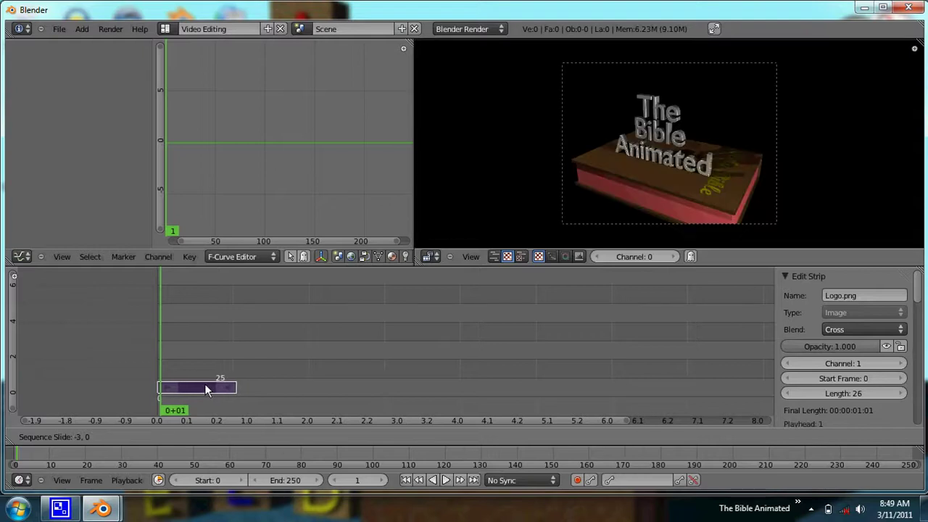
pyautogui.click(204, 389)
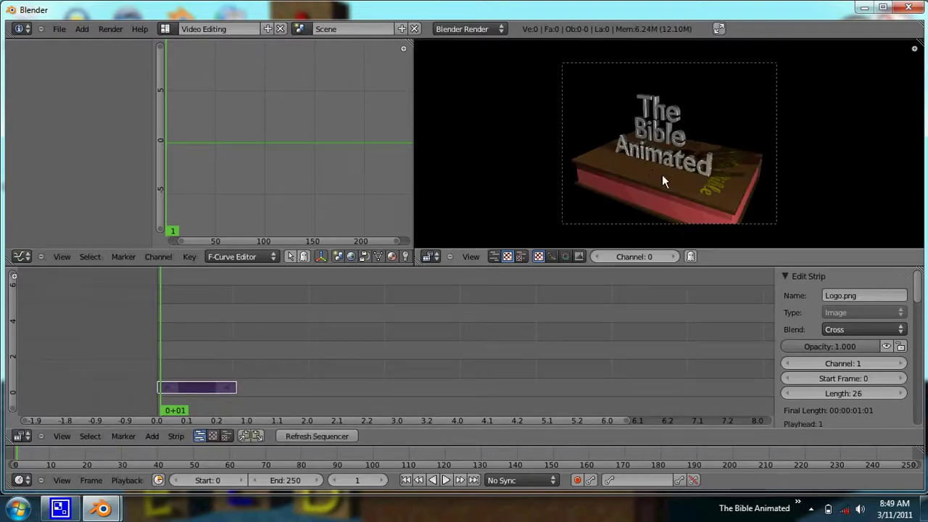
pyautogui.scroll(1, 661, 177)
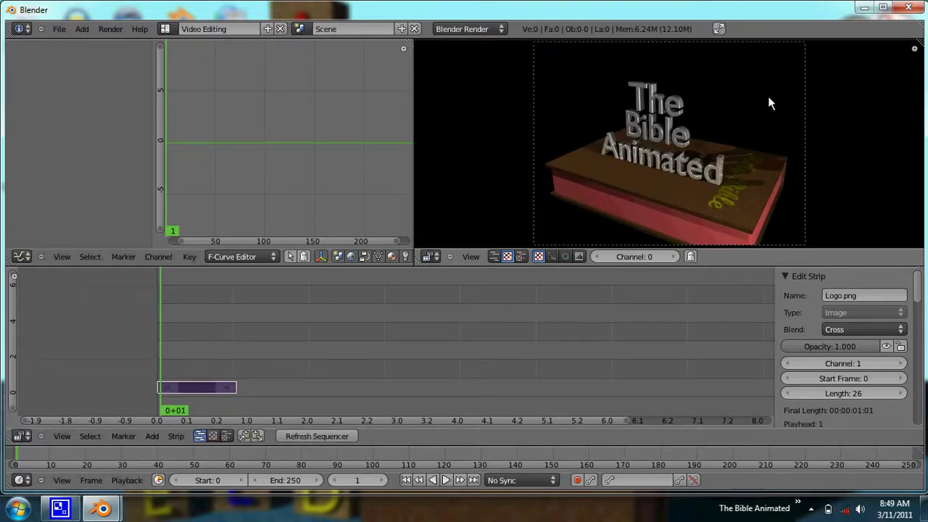
pyautogui.moveTo(167, 377)
pyautogui.mouseDown()
pyautogui.moveTo(205, 373)
pyautogui.moveTo(157, 375)
pyautogui.moveTo(239, 371)
pyautogui.moveTo(156, 376)
pyautogui.mouseUp()
# Add Title.avi from the Video folder to the sequencer as a movie strip.
pyautogui.click(151, 437)
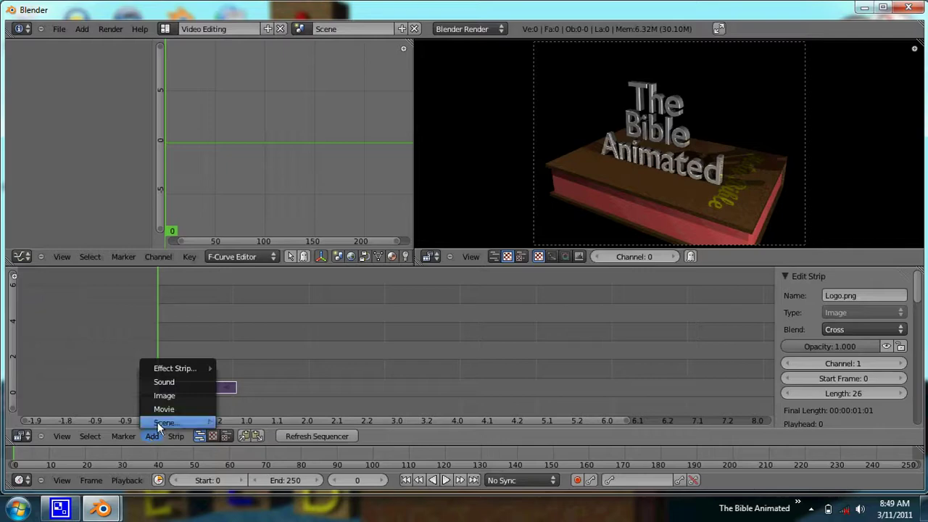
pyautogui.click(168, 409)
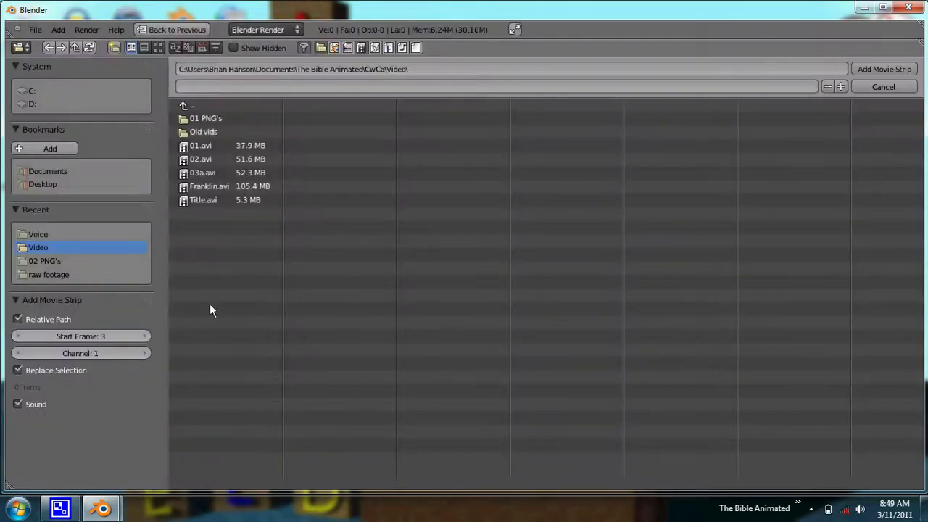
pyautogui.click(202, 204)
pyautogui.click(874, 67)
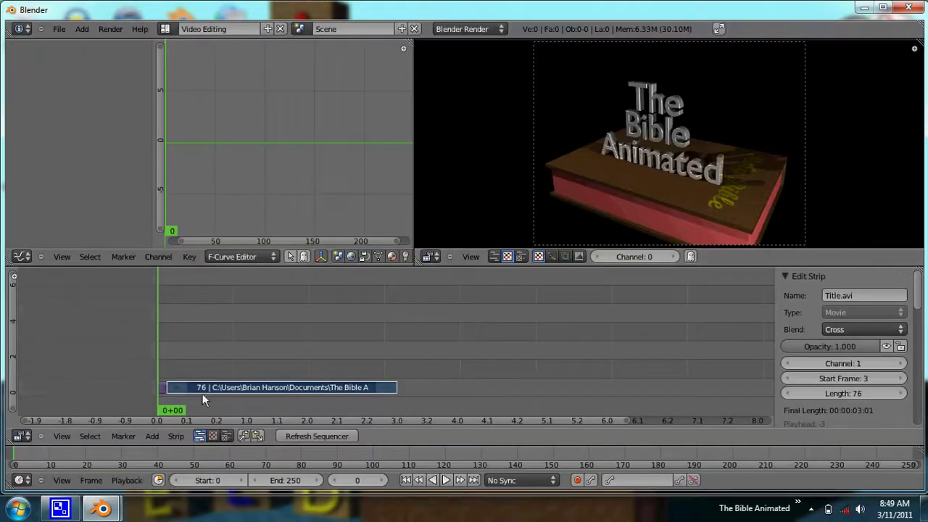
# Place the Title.avi strip directly after the logo strip at frame 26 on channel 1, and preview the sequence.
pyautogui.moveTo(225, 389); pyautogui.dragTo(280, 334, button='right')
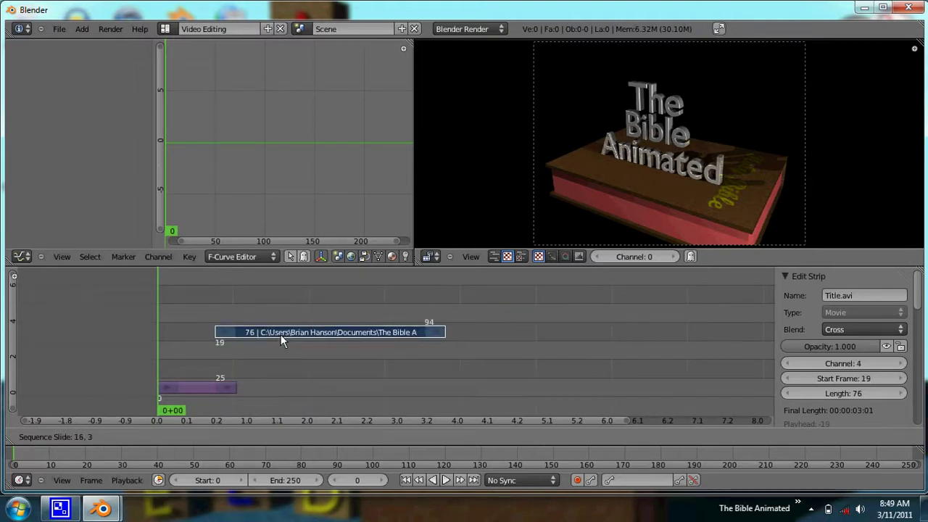
pyautogui.press('Escape')
pyautogui.moveTo(282, 390); pyautogui.dragTo(353, 398, button='right')
pyautogui.hotkey('alt', 'a')
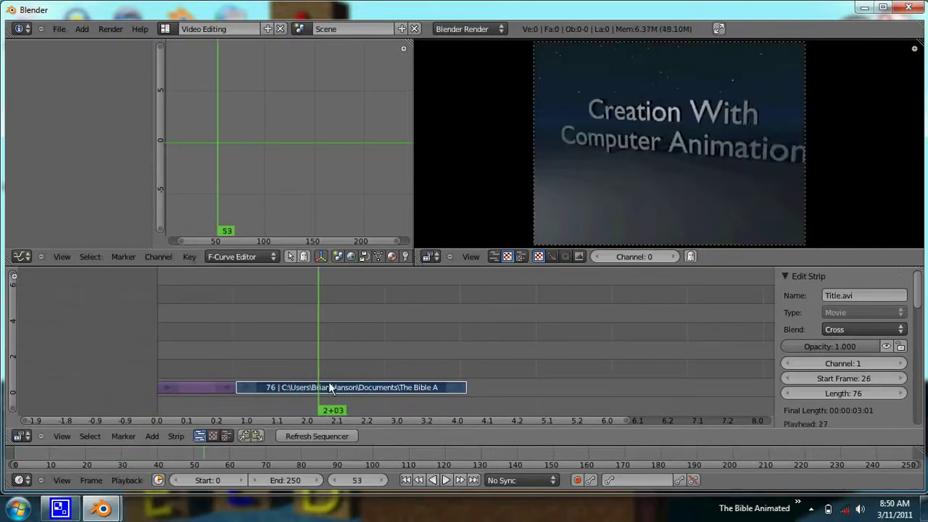
pyautogui.moveTo(331, 385); pyautogui.dragTo(150, 390)
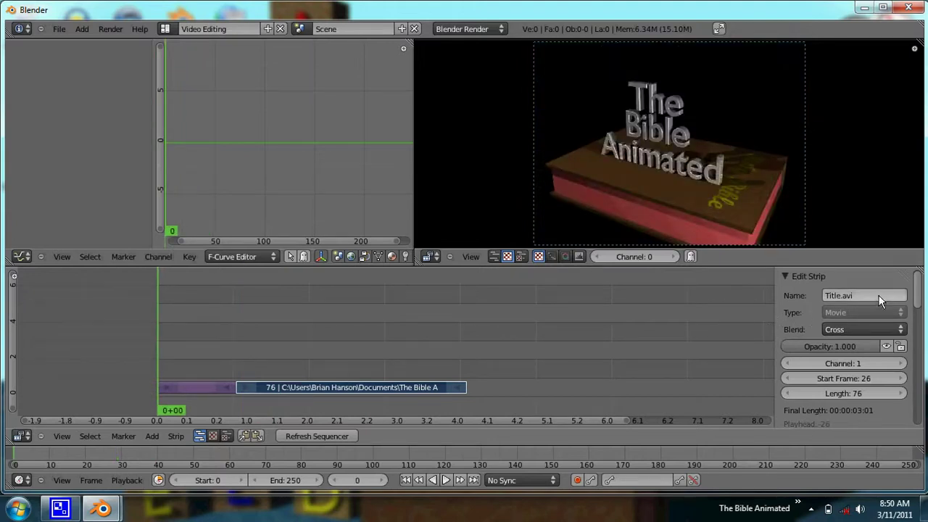
# Try the Subtract blend mode on the Title.avi strip, overlapping the logo strip from frame 12 on channel 3.
pyautogui.click(880, 332)
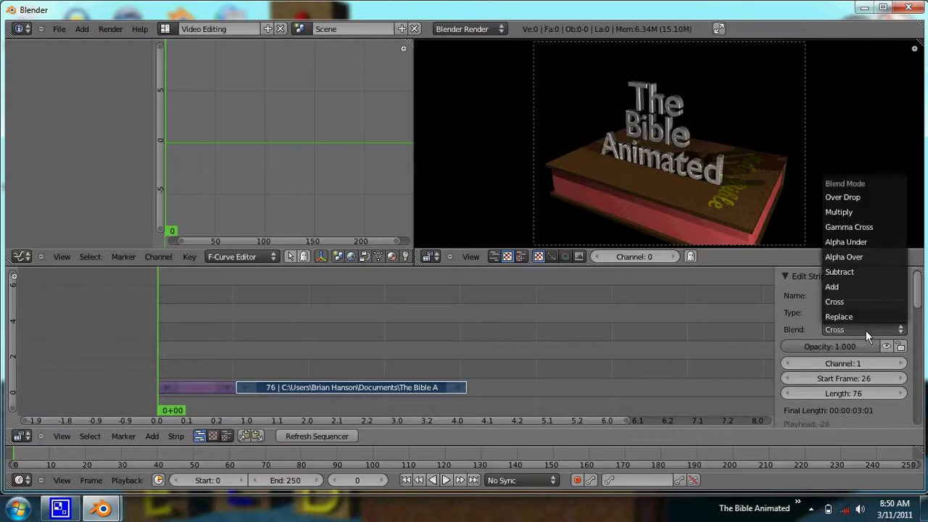
pyautogui.click(838, 275)
pyautogui.moveTo(338, 395); pyautogui.dragTo(220, 347, button='right')
pyautogui.click(205, 326)
pyautogui.moveTo(206, 324)
pyautogui.mouseDown()
pyautogui.moveTo(234, 330)
pyautogui.moveTo(186, 330)
pyautogui.moveTo(196, 333)
pyautogui.mouseUp()
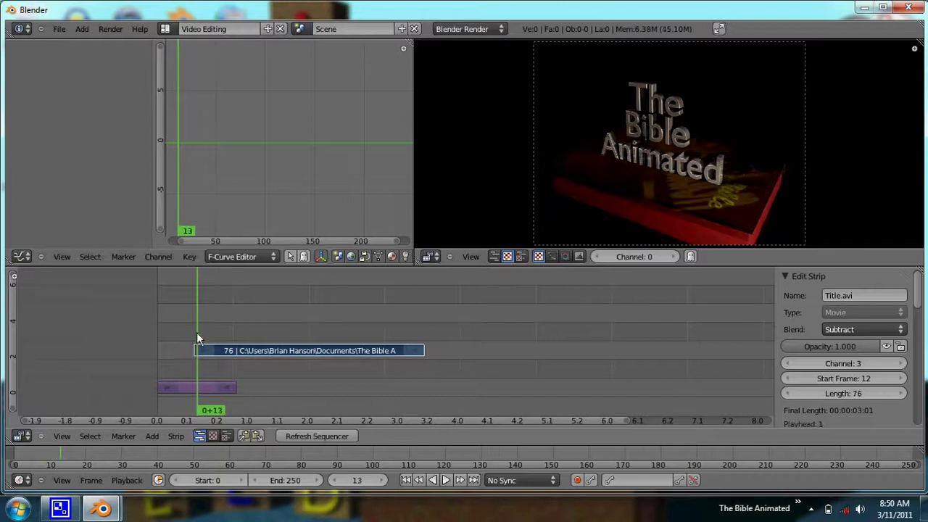
# Set the Title.avi strip's blend mode to Replace, move it to frame 26 on channel 1, and scrub across the cut.
pyautogui.click(865, 331)
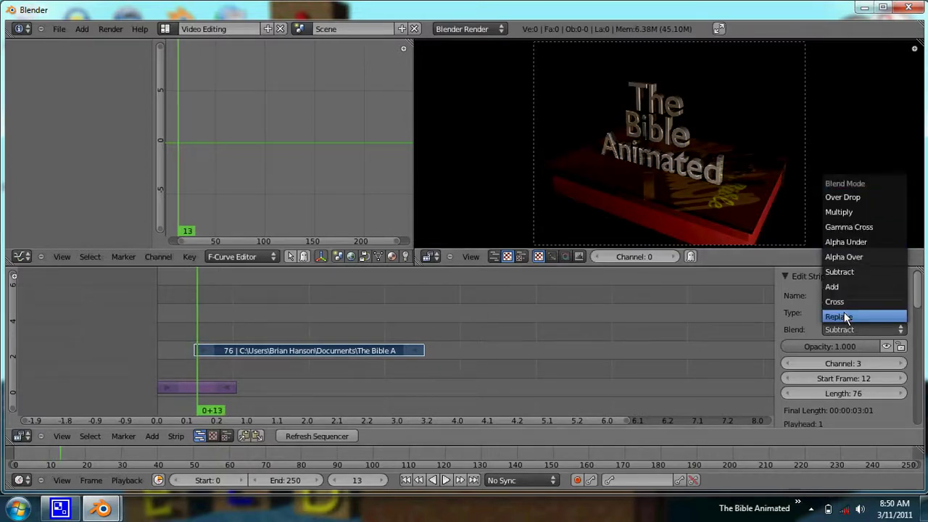
pyautogui.click(843, 313)
pyautogui.moveTo(211, 338); pyautogui.dragTo(242, 351)
pyautogui.press('g')
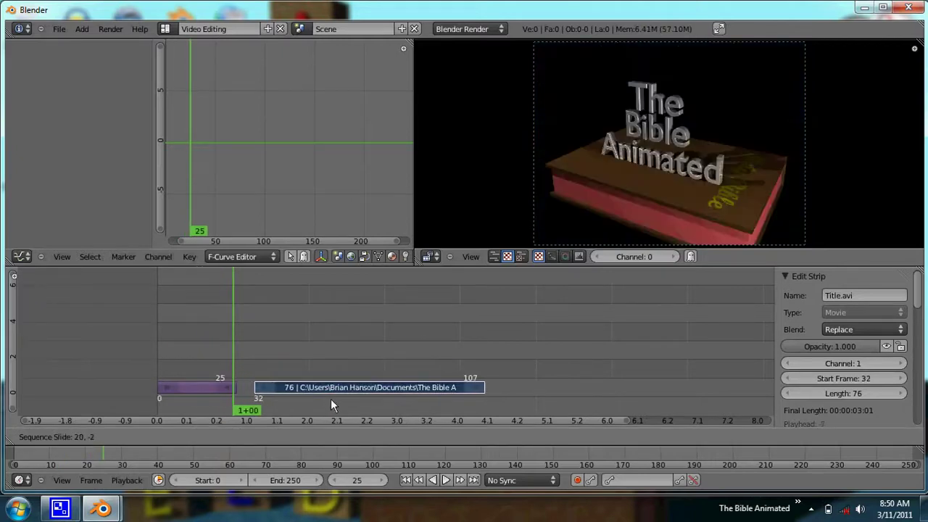
pyautogui.click(312, 400)
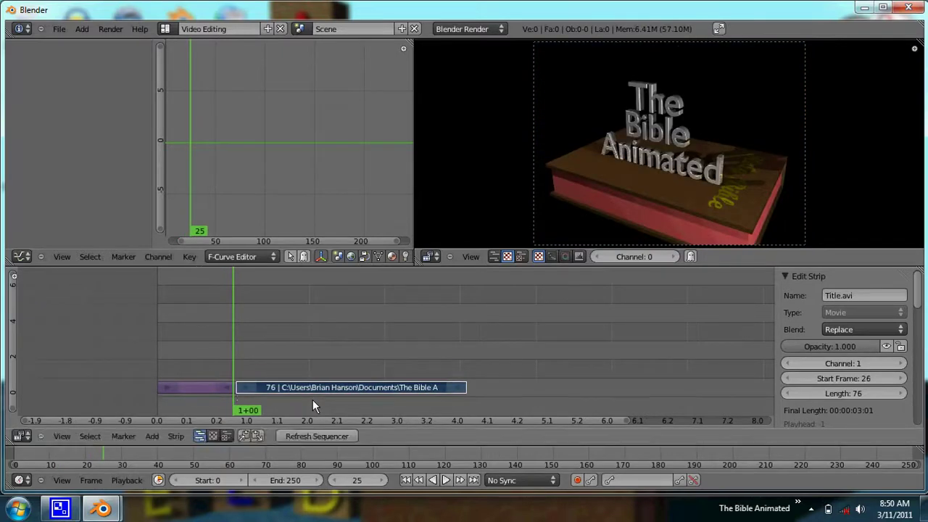
pyautogui.moveTo(233, 359); pyautogui.dragTo(257, 363)
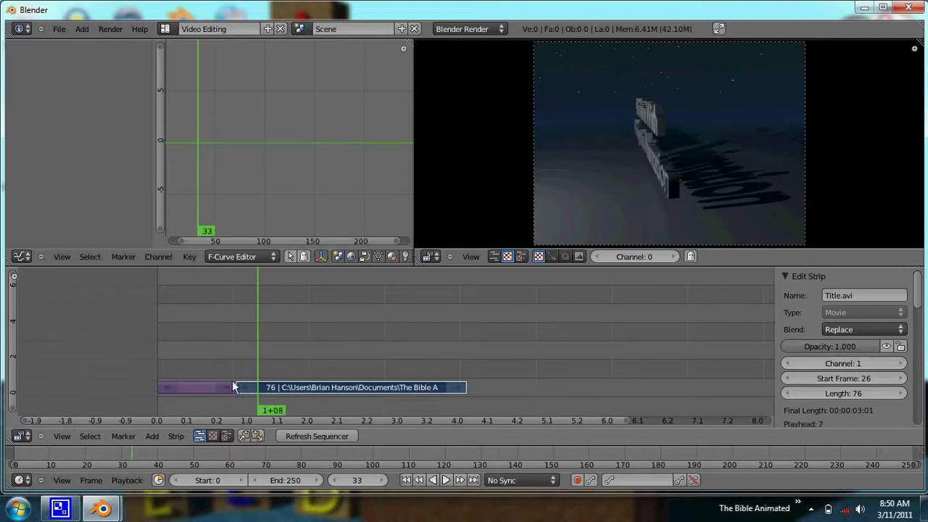
# Step the Title.avi strip's channel up four levels, and lower it to channel 0.
pyautogui.moveTo(381, 351); pyautogui.dragTo(244, 341, button='middle')
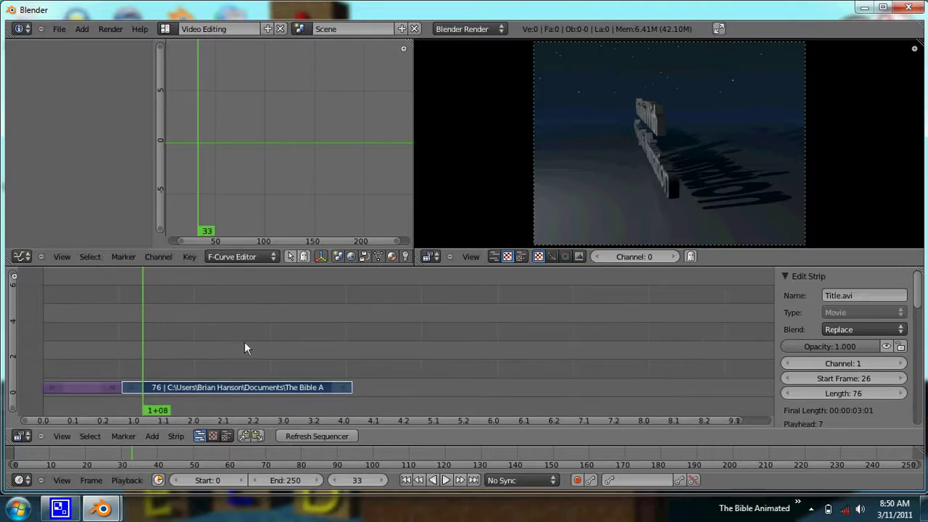
pyautogui.scroll(-2, 853, 365)
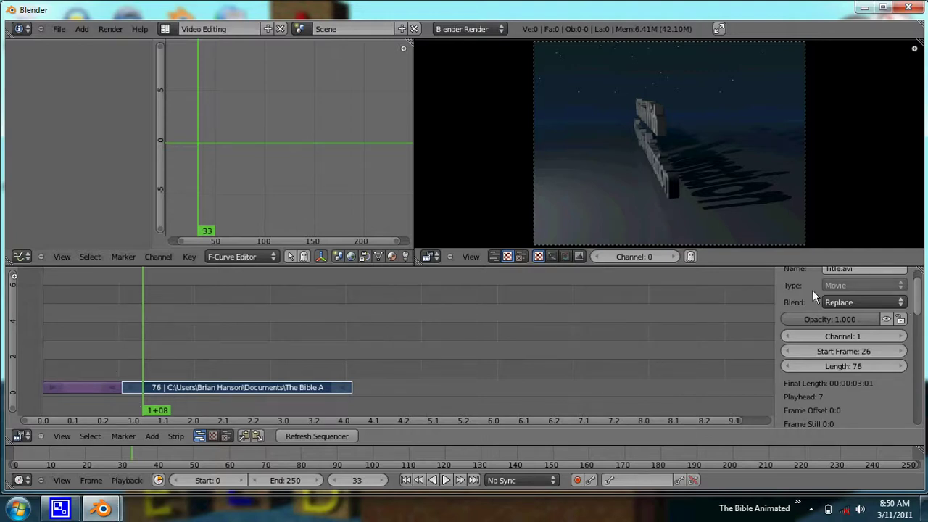
pyautogui.scroll(-4, 860, 370)
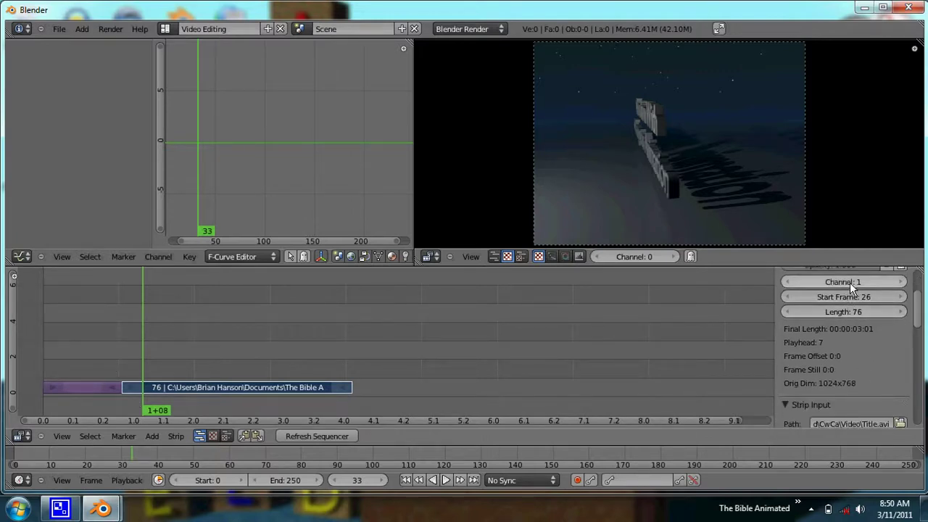
pyautogui.click(899, 282)
pyautogui.click(900, 282)
pyautogui.click(900, 282)
pyautogui.click(899, 282)
pyautogui.click(785, 282)
pyautogui.click(785, 282)
pyautogui.click(785, 282)
pyautogui.click(785, 282)
pyautogui.click(785, 281)
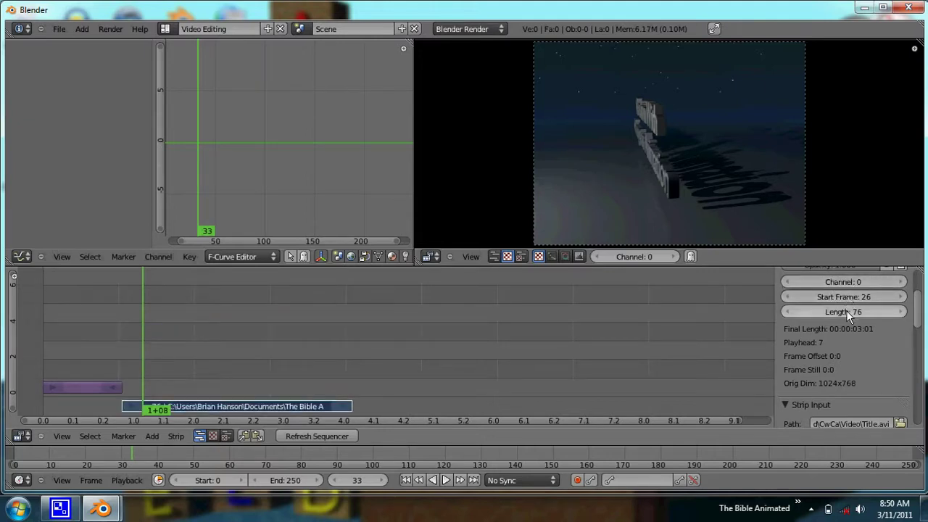
# Try an image offset of X -1 and Y -37 on the Title.avi strip, and turn the offset off again.
pyautogui.scroll(-3, 833, 362)
pyautogui.scroll(-2, 828, 389)
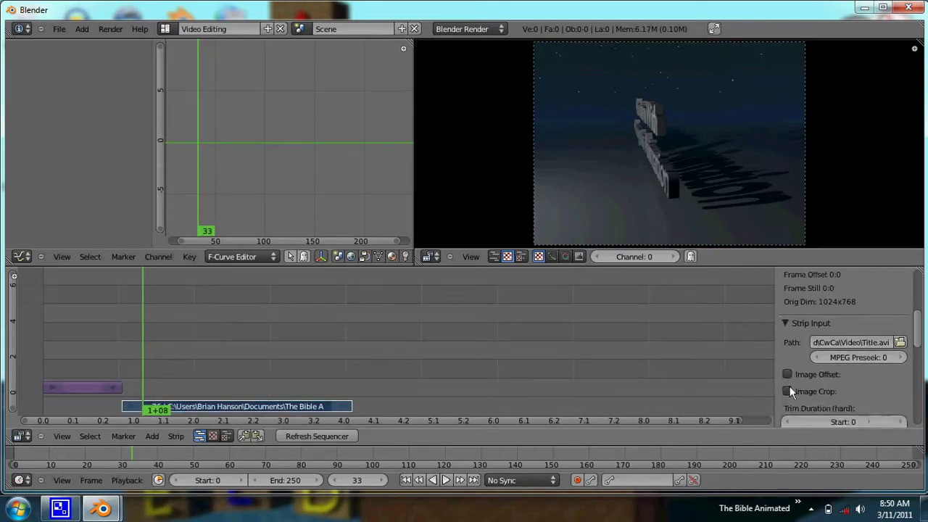
pyautogui.scroll(-1, 848, 366)
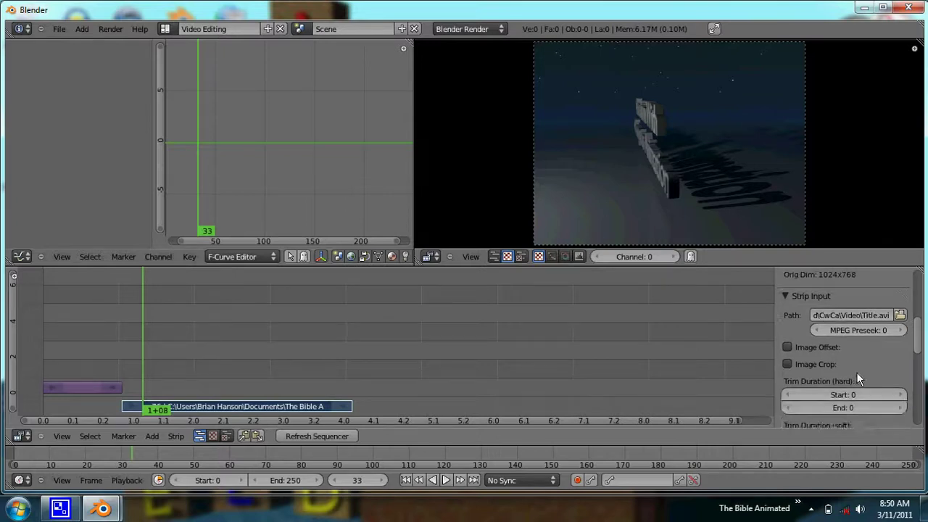
pyautogui.click(786, 348)
pyautogui.moveTo(821, 363)
pyautogui.mouseDown()
pyautogui.moveTo(863, 361)
pyautogui.moveTo(845, 379)
pyautogui.moveTo(826, 367)
pyautogui.moveTo(745, 376)
pyautogui.moveTo(809, 384)
pyautogui.moveTo(843, 366)
pyautogui.moveTo(26, 362)
pyautogui.moveTo(826, 366)
pyautogui.mouseUp()
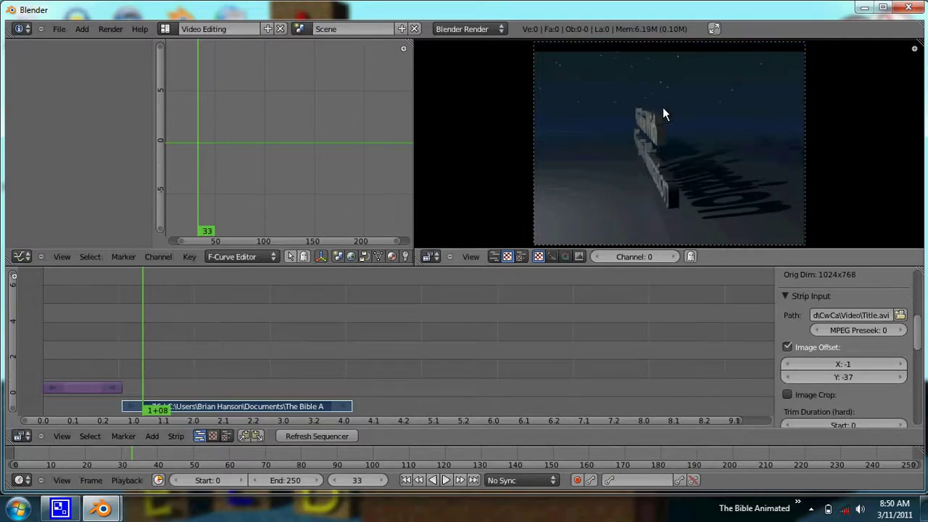
pyautogui.click(787, 347)
# Try an image crop of Top 244 on the Title.avi strip together with an image offset, and turn both off again.
pyautogui.click(788, 364)
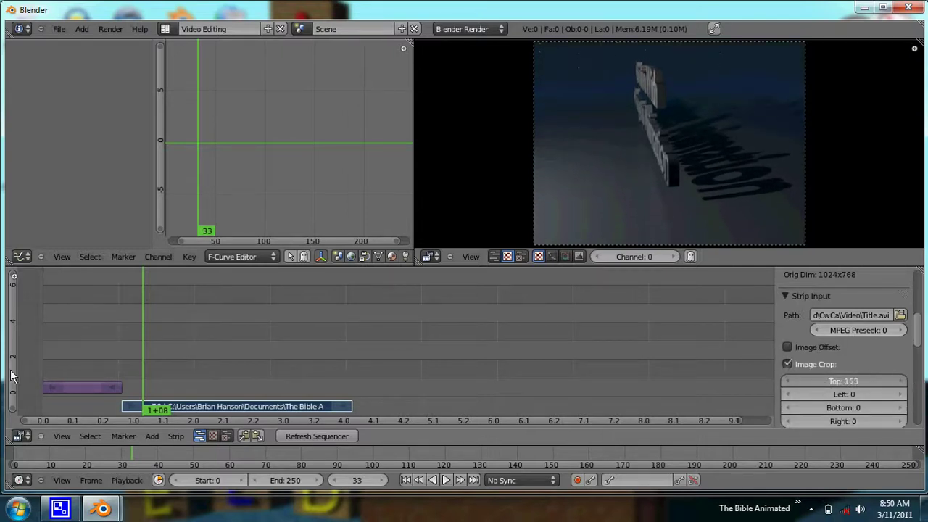
pyautogui.moveTo(843, 380); pyautogui.dragTo(889, 380)
pyautogui.click(787, 347)
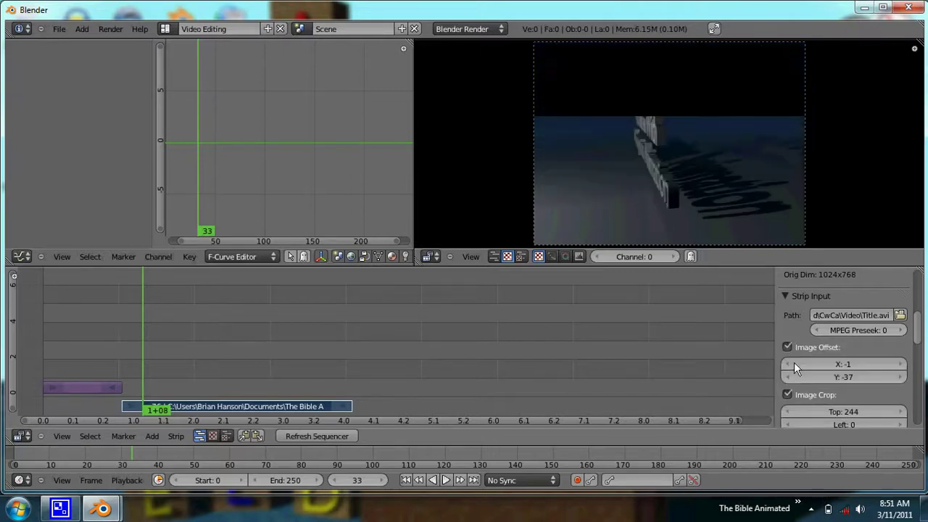
pyautogui.moveTo(826, 364); pyautogui.dragTo(862, 362)
pyautogui.click(787, 347)
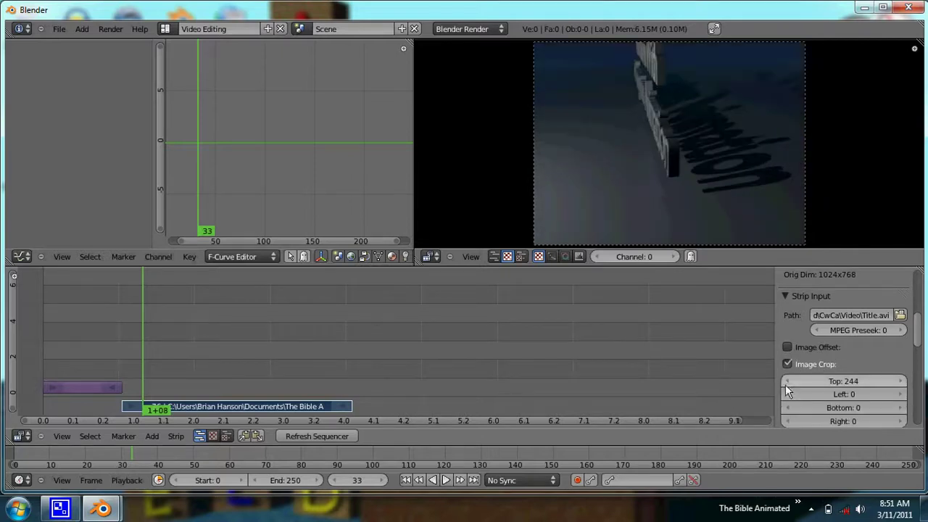
pyautogui.click(787, 364)
# Review the Title.avi strip's filter settings, and move the strip to channel 1 at frame 26, returning the playhead to frame 0.
pyautogui.scroll(-6, 805, 391)
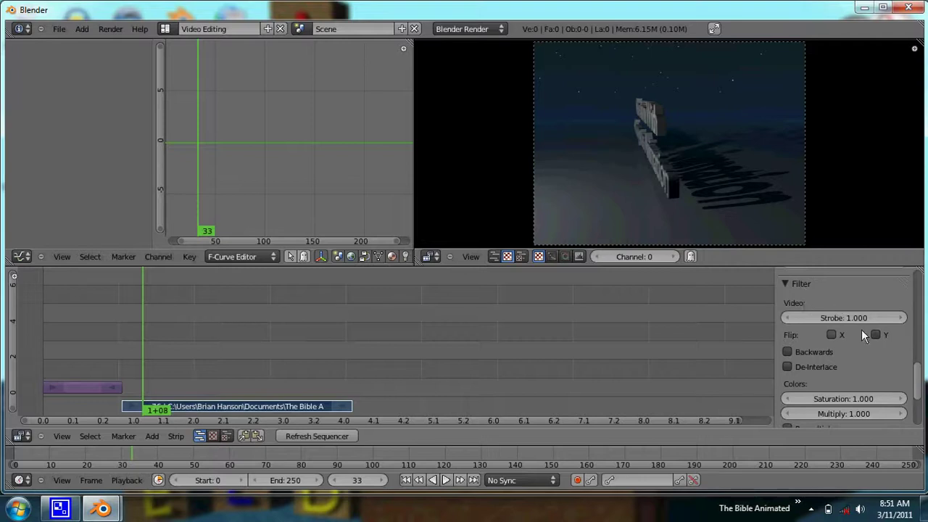
pyautogui.scroll(-4, 840, 402)
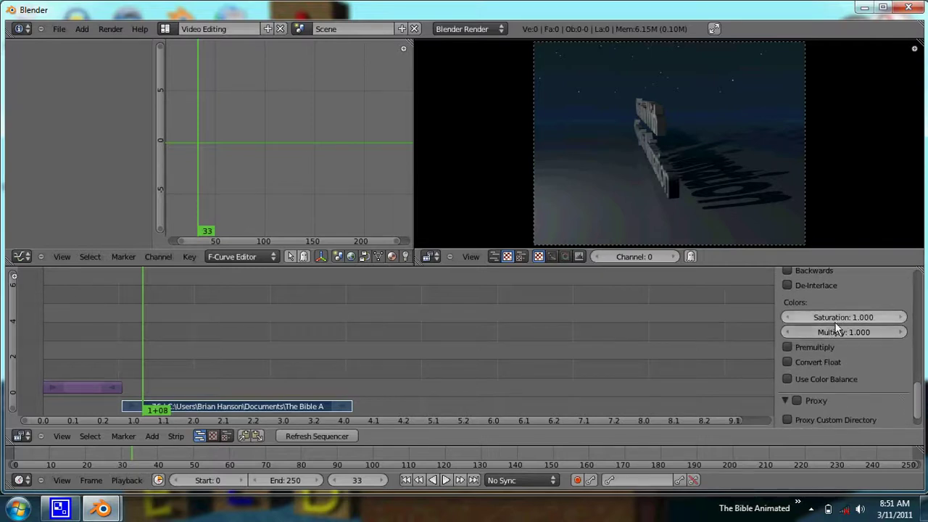
pyautogui.scroll(6, 800, 402)
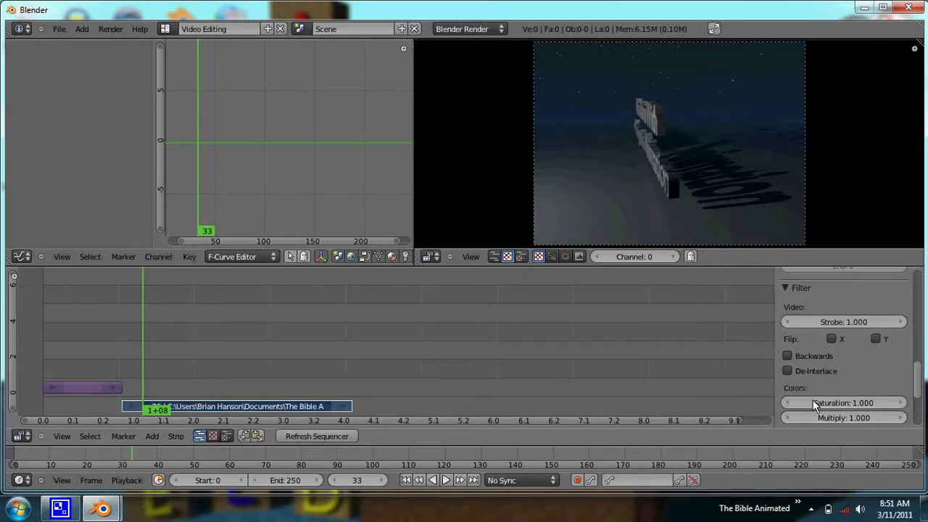
pyautogui.scroll(6, 804, 388)
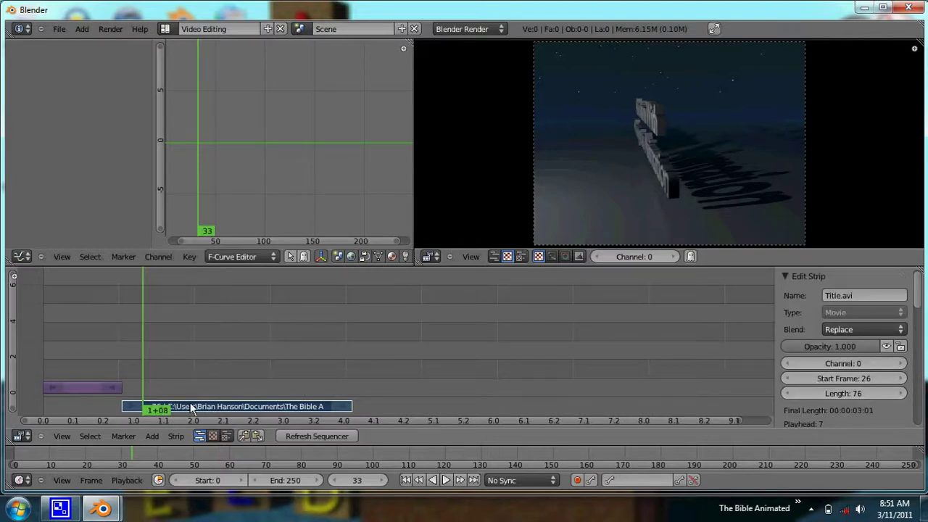
pyautogui.moveTo(190, 402); pyautogui.dragTo(191, 386, button='right')
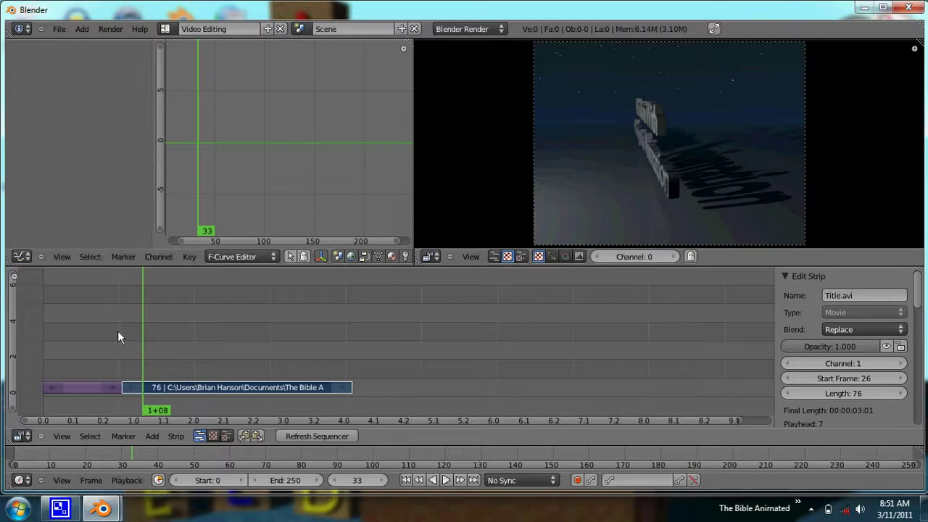
pyautogui.hotkey('shift', 'Left')
# Add presenting.mp3 and Title.wav from the CwCa\Audio\Voice folder as sound strips.
pyautogui.click(152, 436)
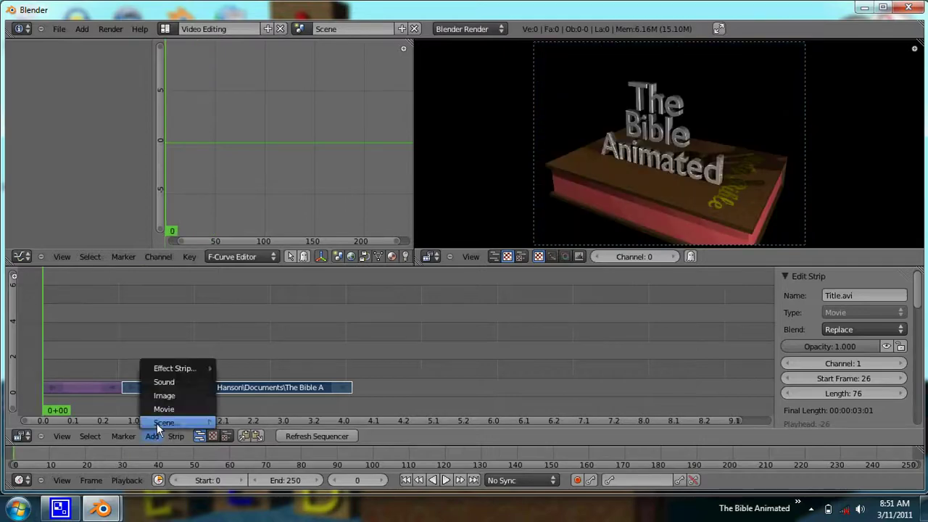
pyautogui.click(171, 382)
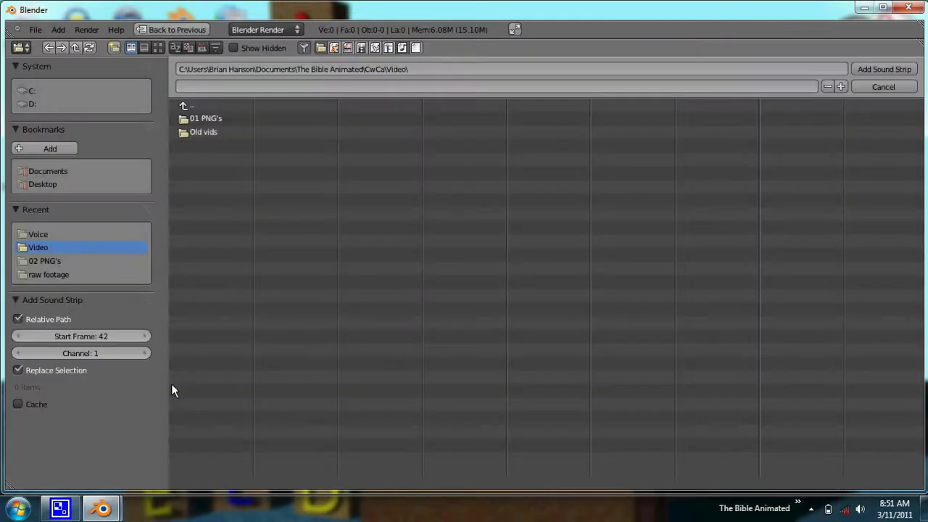
pyautogui.click(187, 107)
pyautogui.click(205, 118)
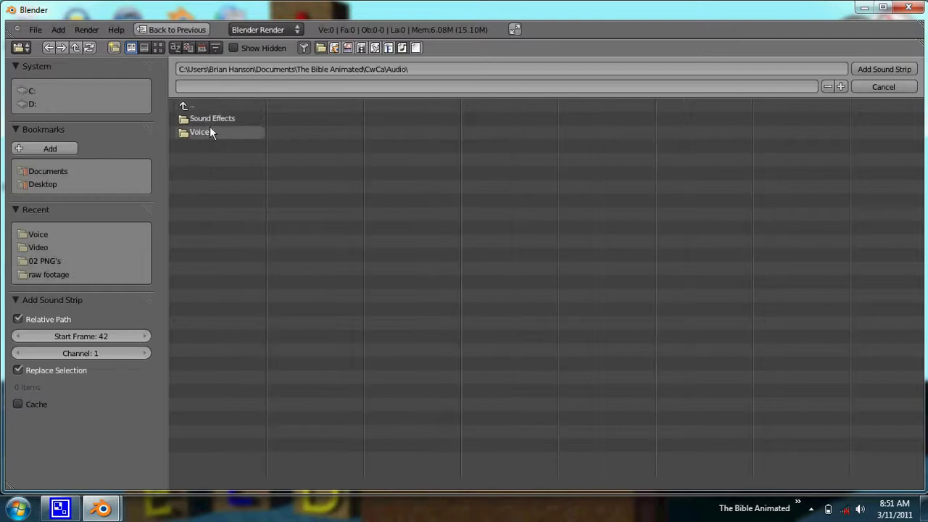
pyautogui.click(201, 131)
pyautogui.click(206, 118)
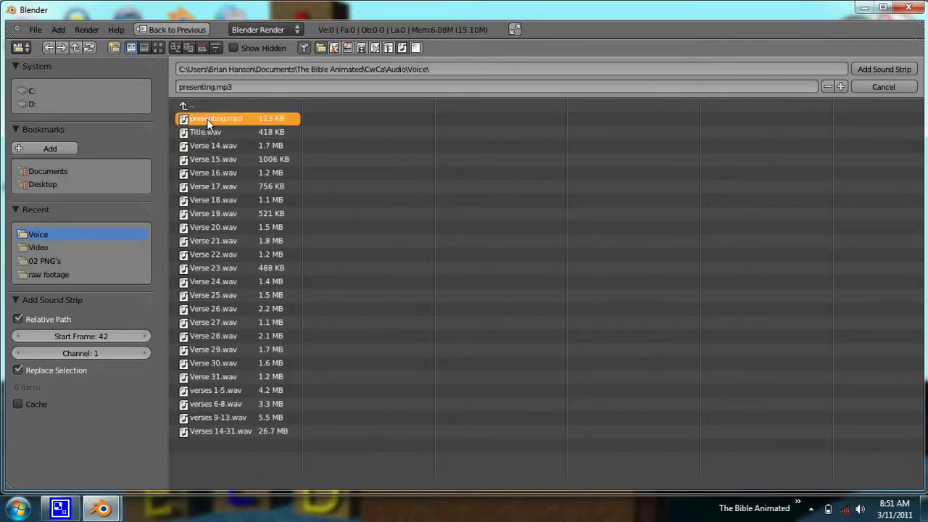
pyautogui.keyDown('shift'); pyautogui.click(206, 132); pyautogui.keyUp('shift')
pyautogui.click(855, 70)
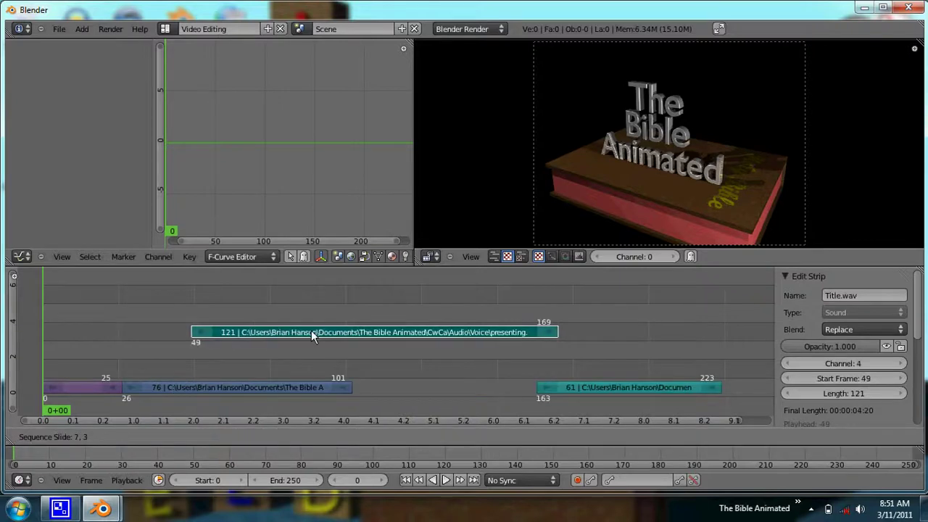
# Place the Title.001 sound strip at frame 80 and the Title.wav sound strip at frame -42, both on channel 3.
pyautogui.click(243, 331)
pyautogui.press('g')
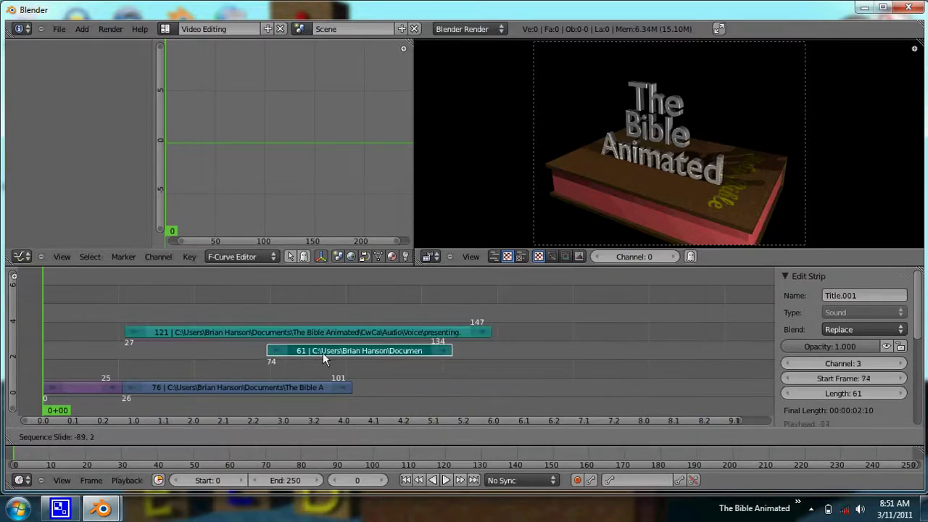
pyautogui.click(263, 349)
pyautogui.moveTo(263, 349); pyautogui.dragTo(414, 372, button='middle')
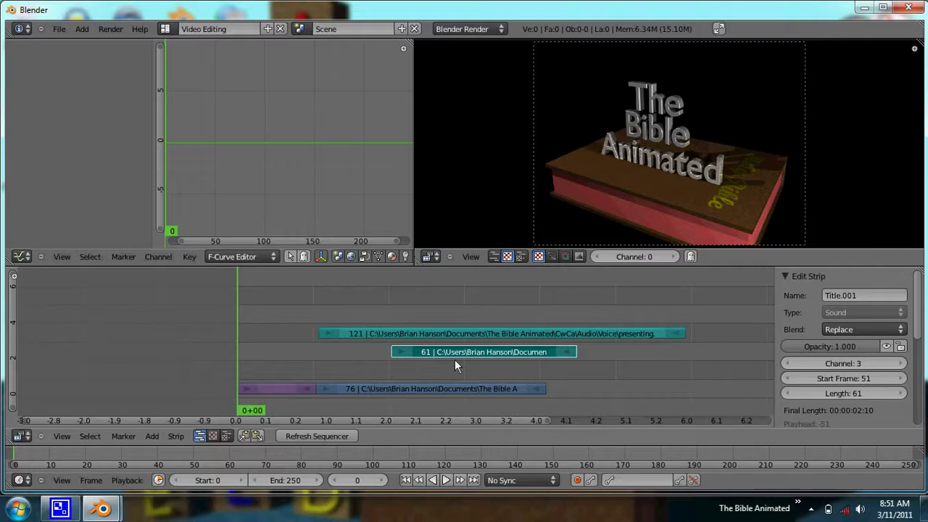
pyautogui.press('g')
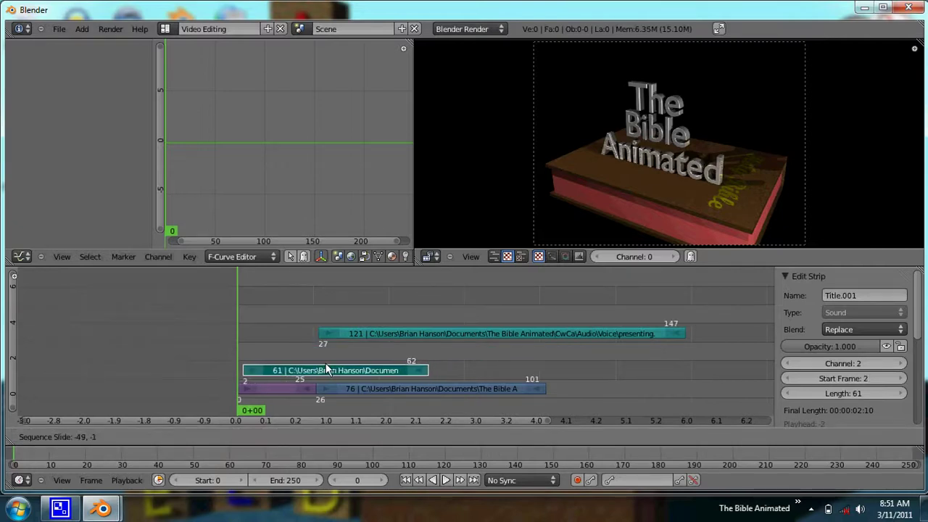
pyautogui.click(564, 362)
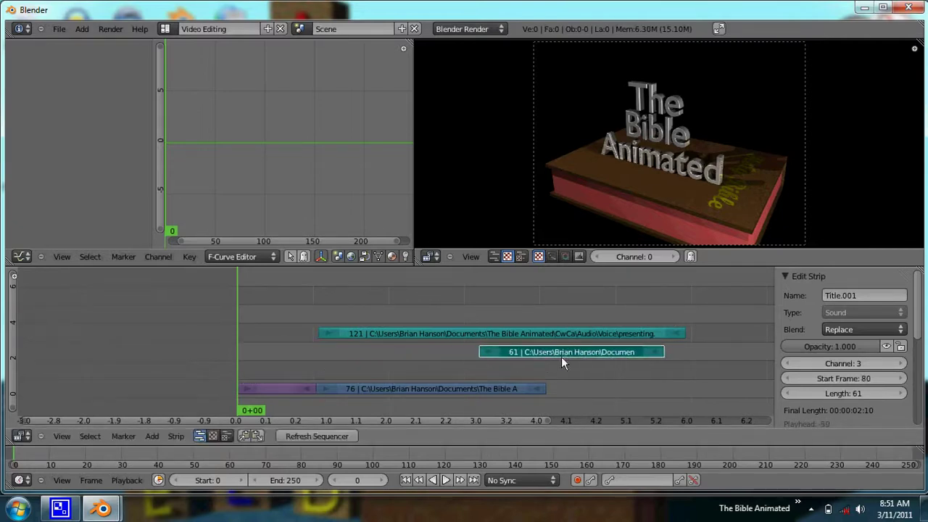
pyautogui.rightClick(518, 335)
pyautogui.press('g')
pyautogui.click(303, 360)
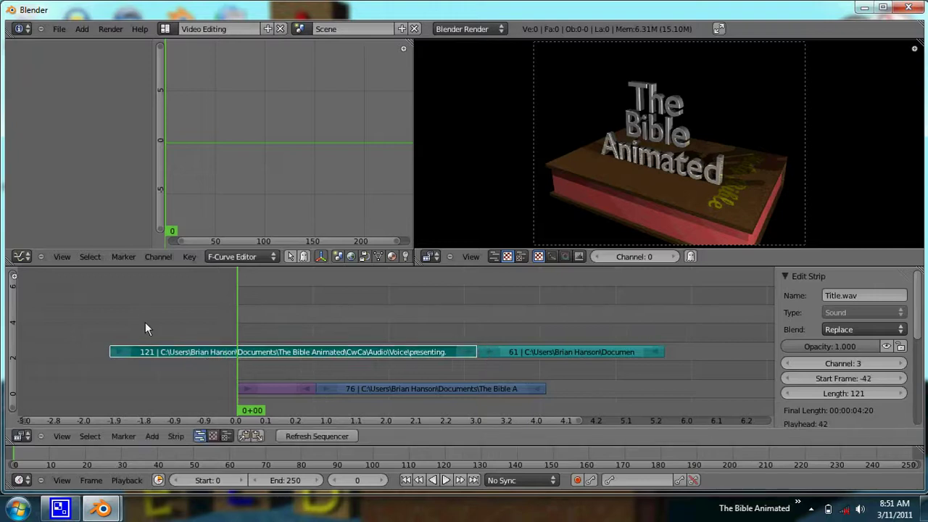
# Compare the sequence playback under No Sync and AV-sync, leaving the sync mode on AV-sync.
pyautogui.hotkey('alt', 'a')
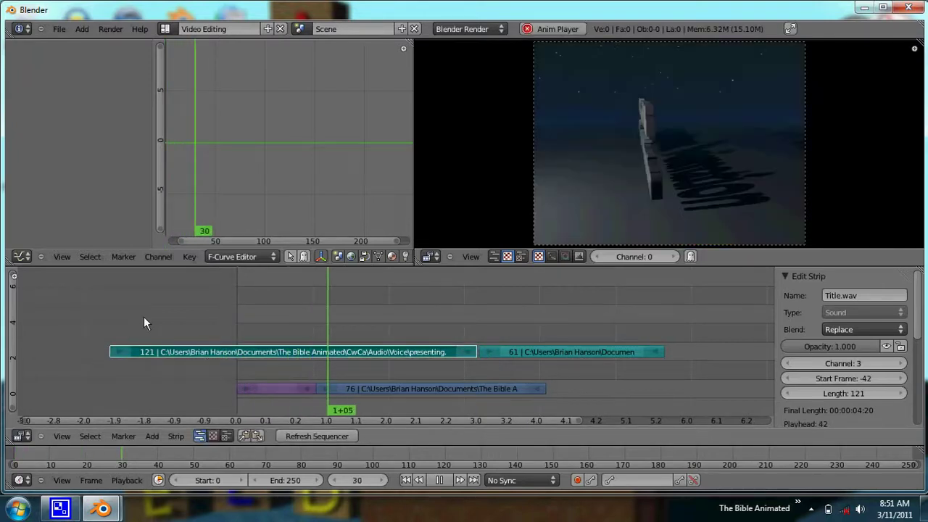
pyautogui.press('Escape')
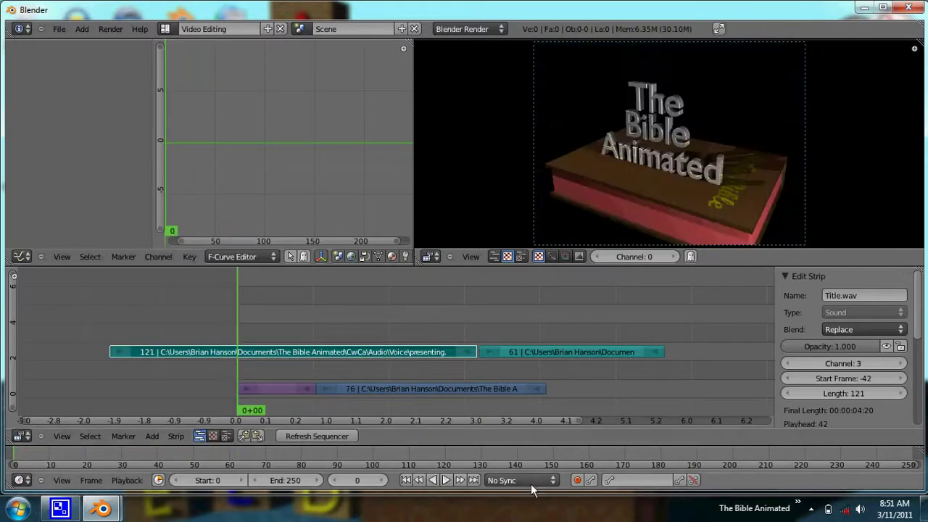
pyautogui.click(530, 484)
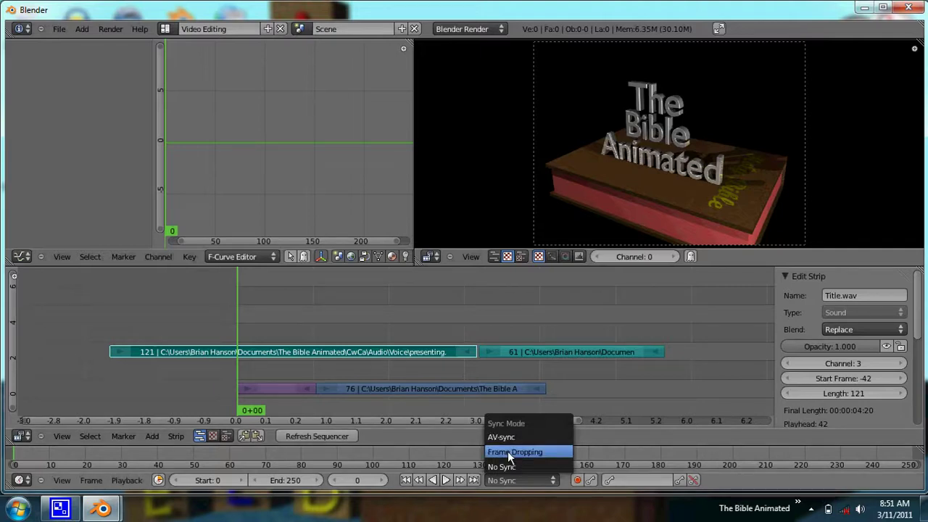
pyautogui.click(507, 464)
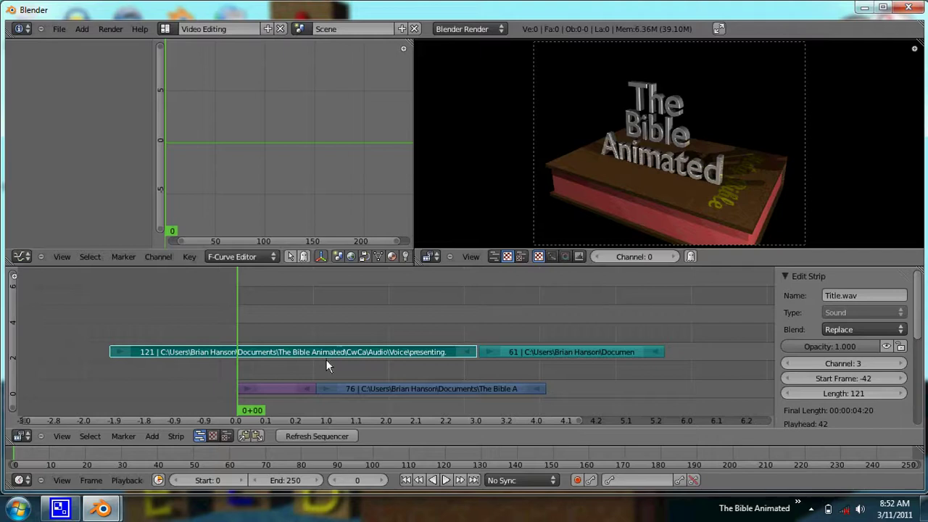
pyautogui.click(515, 478)
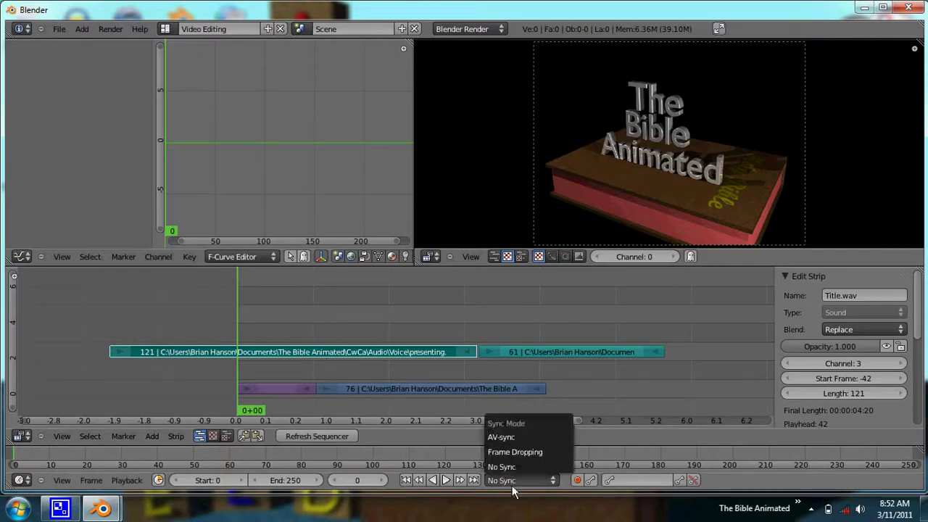
pyautogui.click(503, 438)
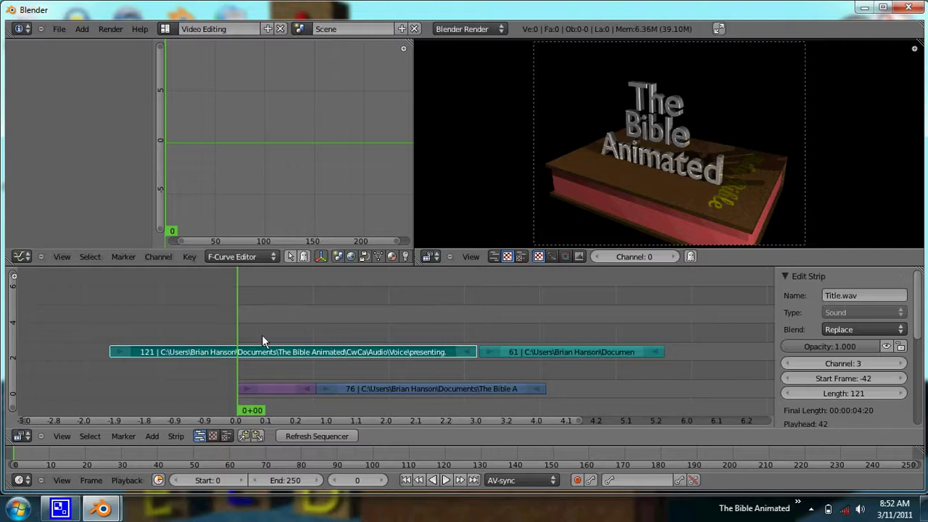
pyautogui.hotkey('alt', 'a')
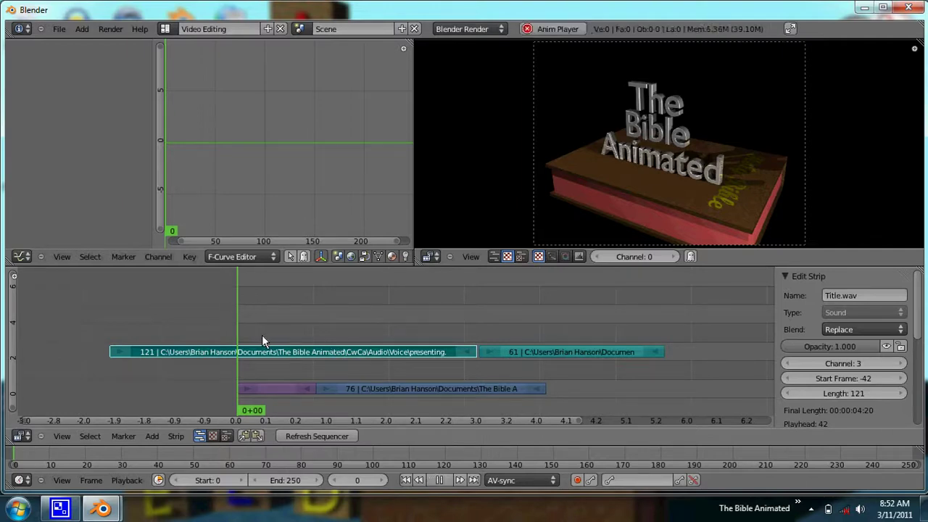
pyautogui.press('Escape')
# Shift the Title.001 sound strip past the end of the Title.avi strip, and start the Title.wav strip at frame -33, previewing the timing.
pyautogui.moveTo(523, 347); pyautogui.dragTo(639, 352, button='right')
pyautogui.moveTo(269, 358); pyautogui.dragTo(302, 354, button='right')
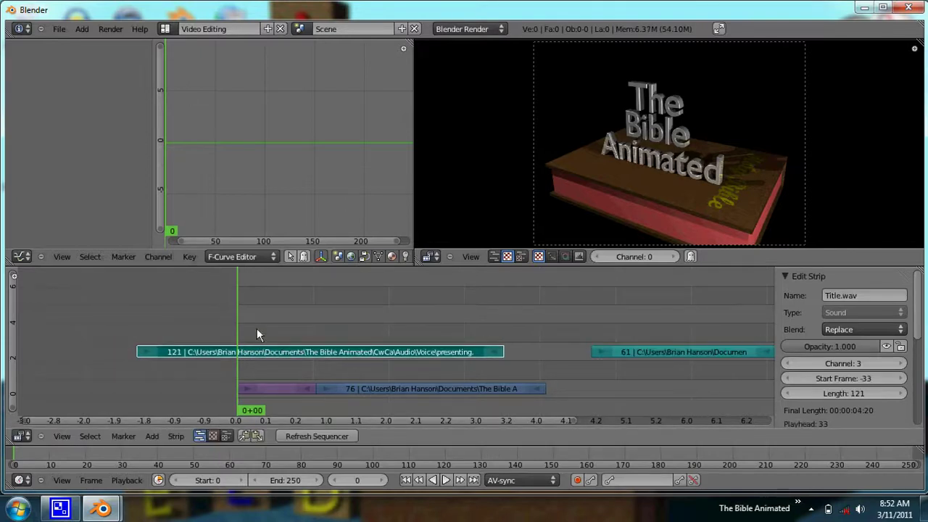
pyautogui.hotkey('alt', 'a')
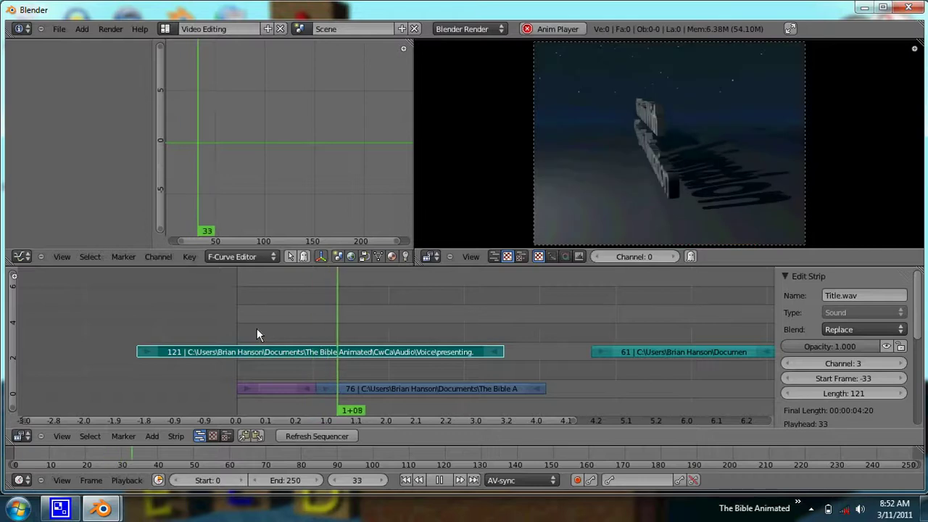
pyautogui.press('Escape')
# Move the Title.avi strip to frame 73 and extend the Logo.png strip to a length of 56 frames, playing the result.
pyautogui.moveTo(356, 389); pyautogui.dragTo(513, 379, button='right')
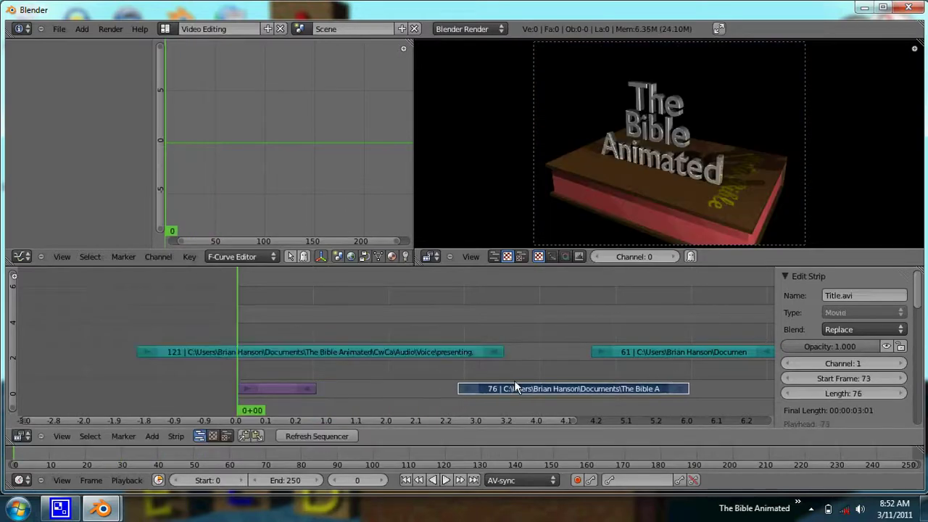
pyautogui.moveTo(310, 389); pyautogui.dragTo(405, 389, button='right')
pyautogui.hotkey('alt', 'a')
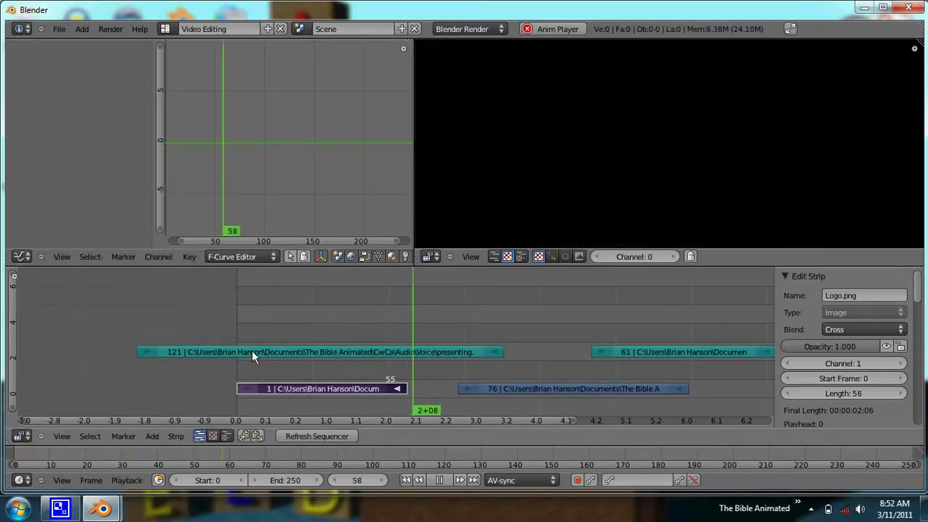
# Place the Title.avi strip directly after the logo strip at frame 56, and the Title.001 sound strip at frame 71 on channel 2.
pyautogui.moveTo(525, 387); pyautogui.dragTo(468, 389, button='right')
pyautogui.moveTo(648, 351); pyautogui.dragTo(485, 367, button='right')
pyautogui.click(369, 331)
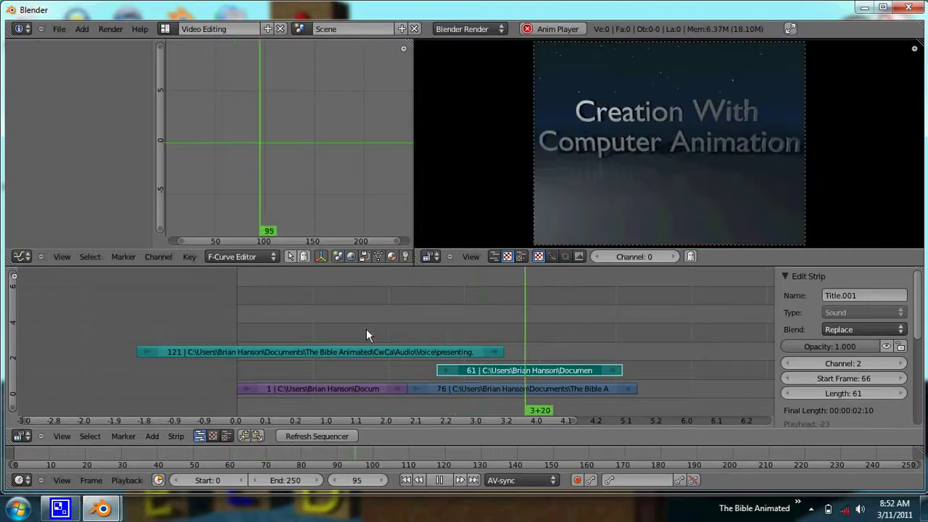
pyautogui.moveTo(547, 369); pyautogui.dragTo(561, 370, button='right')
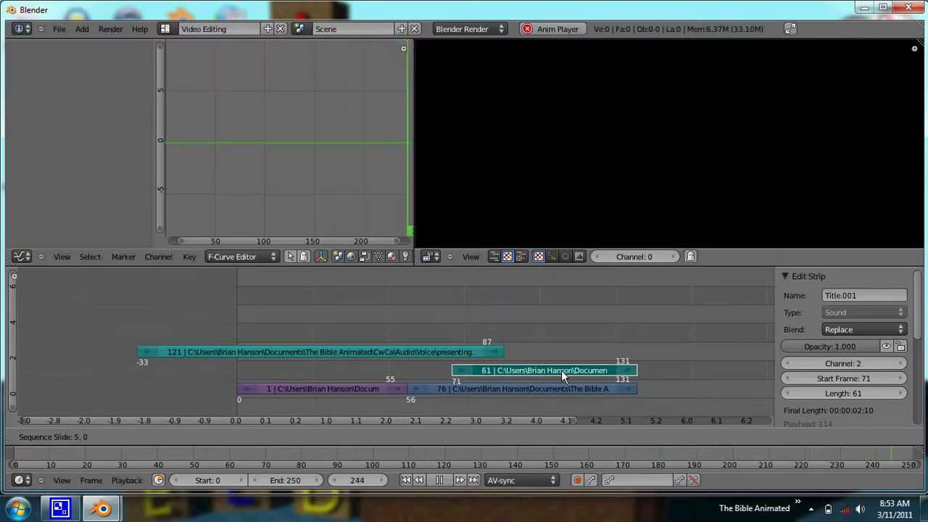
pyautogui.click(561, 369)
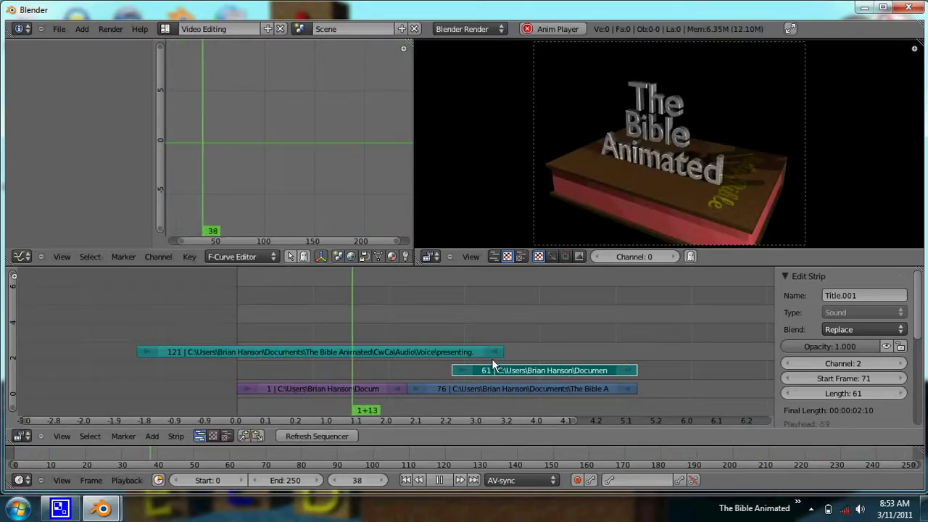
pyautogui.press('Escape')
pyautogui.moveTo(519, 371)
pyautogui.mouseDown(button='right')
pyautogui.moveTo(482, 368)
pyautogui.moveTo(359, 300)
pyautogui.moveTo(363, 319)
pyautogui.moveTo(409, 333)
pyautogui.moveTo(366, 324)
pyautogui.moveTo(460, 315)
pyautogui.moveTo(404, 314)
pyautogui.moveTo(297, 362)
pyautogui.moveTo(335, 376)
pyautogui.moveTo(511, 374)
pyautogui.moveTo(297, 367)
pyautogui.moveTo(600, 370)
pyautogui.moveTo(293, 370)
pyautogui.moveTo(521, 380)
pyautogui.mouseUp(button='right')
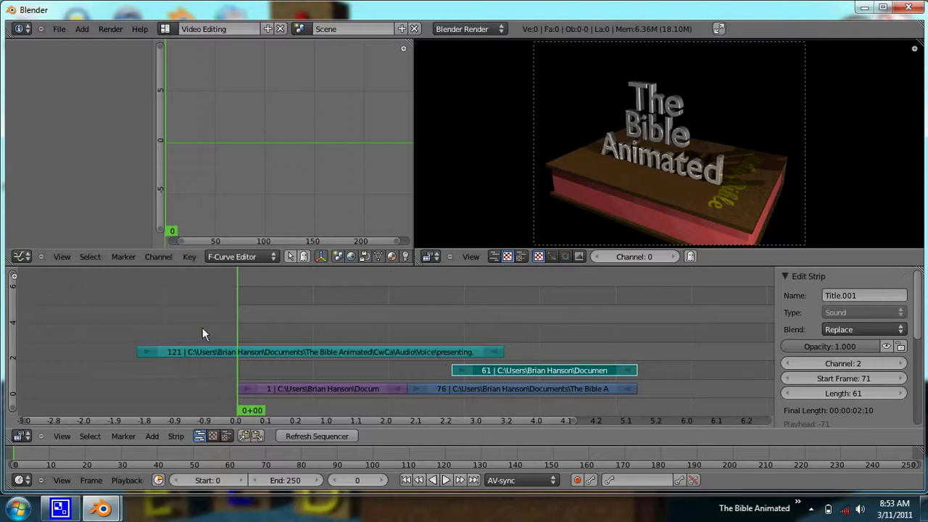
# Play the edited sequence from frame 0 to check the voice timing against the logo and title clips.
pyautogui.hotkey('alt', 'a')
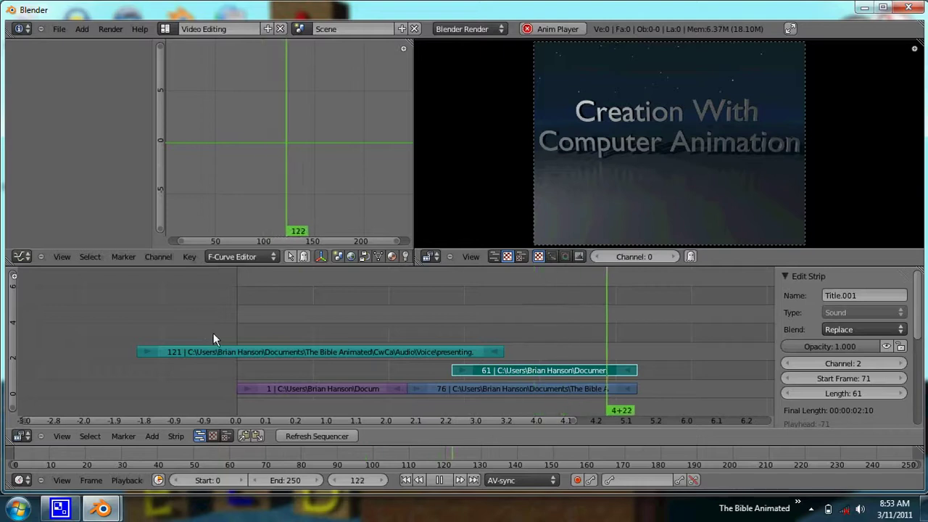
pyautogui.press('Escape')
pyautogui.press('KP_Decimal')
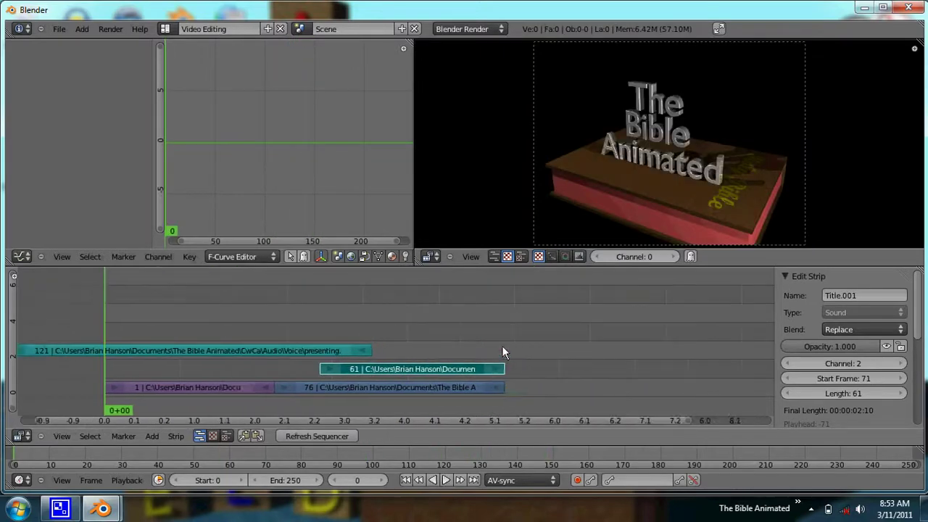
# Add the movie 01.avi from the Video folder and place its strip on channel 1 at frame 132, directly after the Title.avi strip.
pyautogui.click(153, 436)
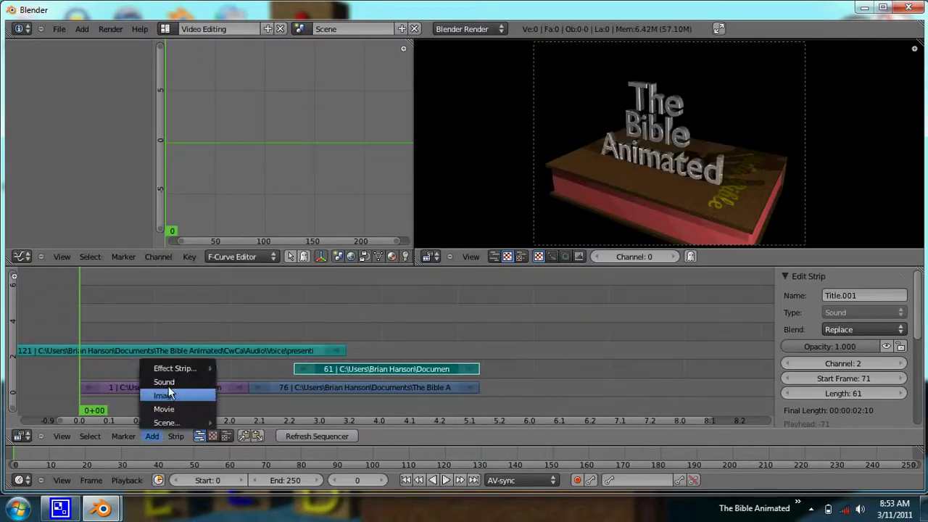
pyautogui.click(168, 409)
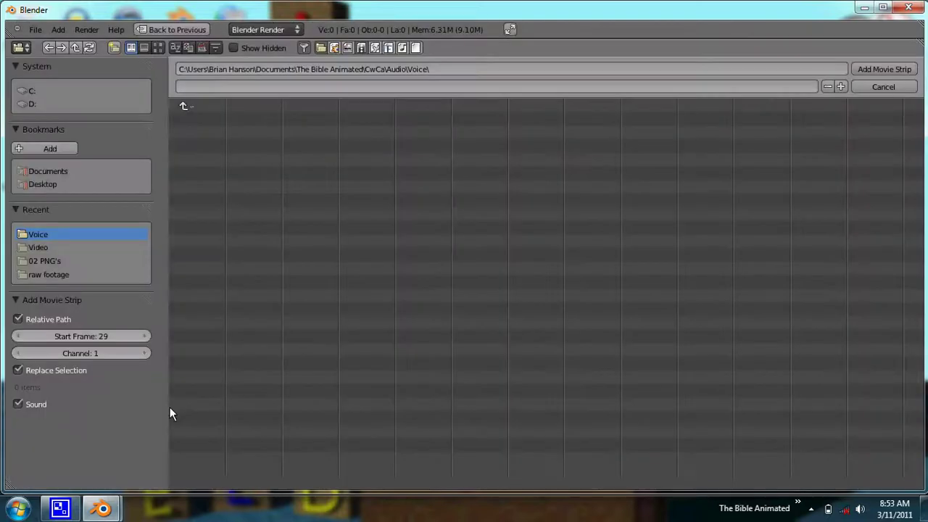
pyautogui.click(58, 247)
pyautogui.click(216, 144)
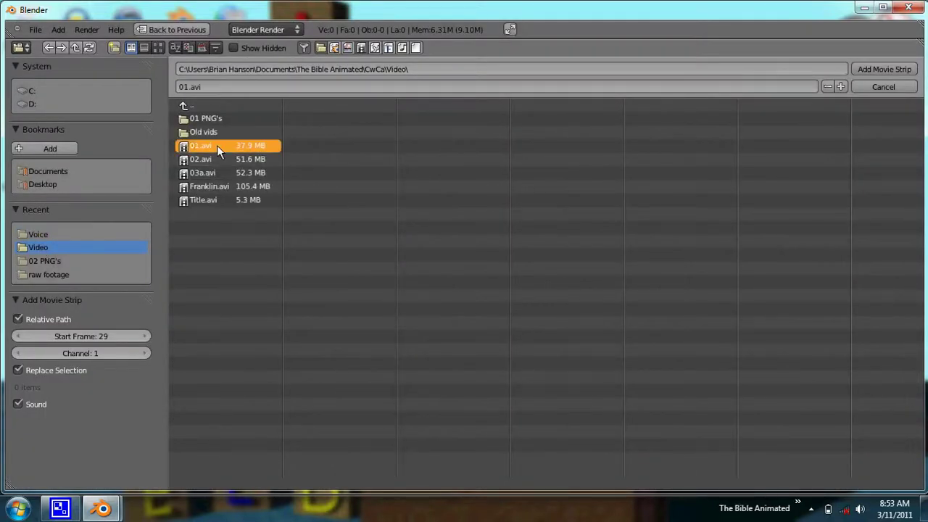
pyautogui.click(852, 72)
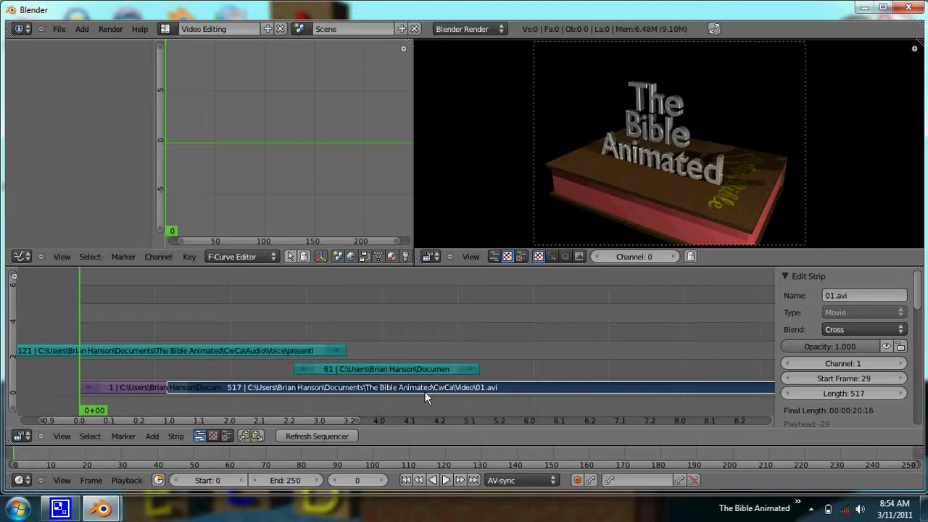
pyautogui.click(744, 392)
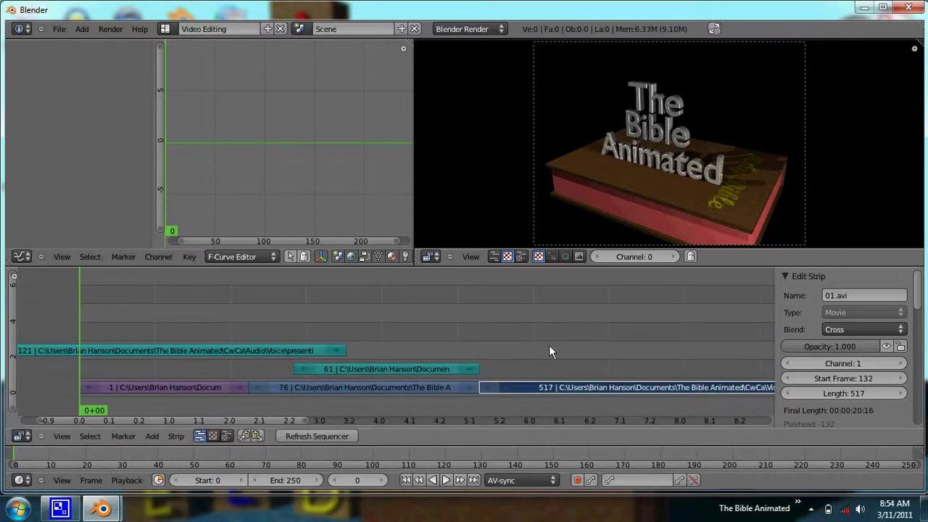
# Add the voice sound verses 1-5.wav and place its strip on channel 3 at frame 132, in line with the start of 01.avi.
pyautogui.scroll(-2, 549, 346)
pyautogui.moveTo(384, 348); pyautogui.dragTo(412, 360)
pyautogui.click(152, 436)
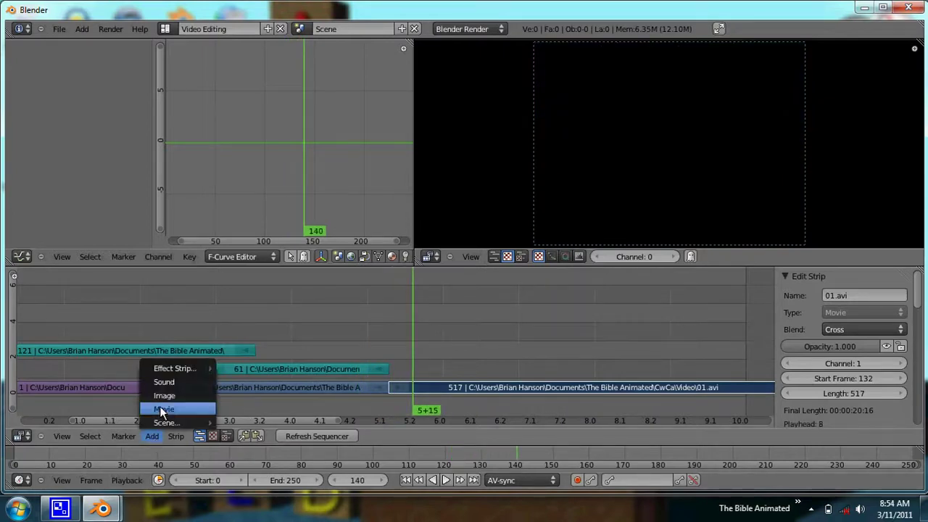
pyautogui.click(172, 382)
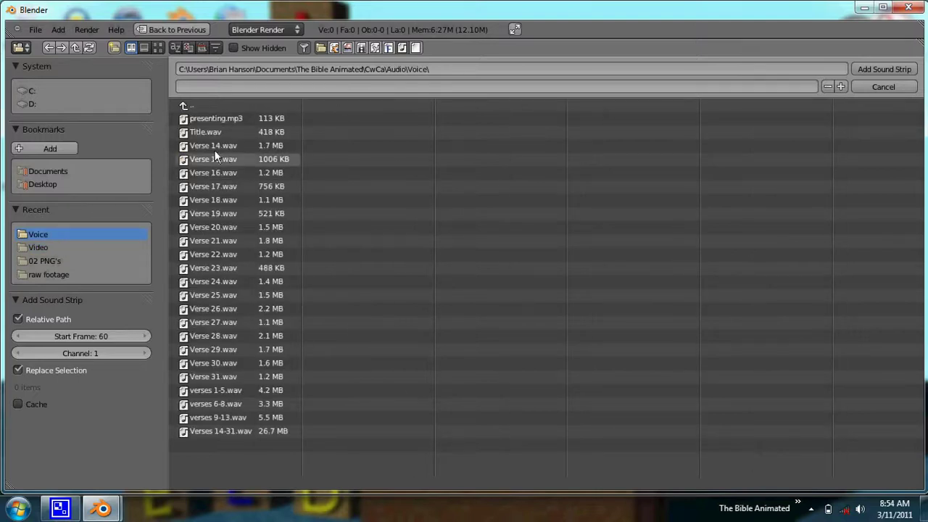
pyautogui.click(227, 392)
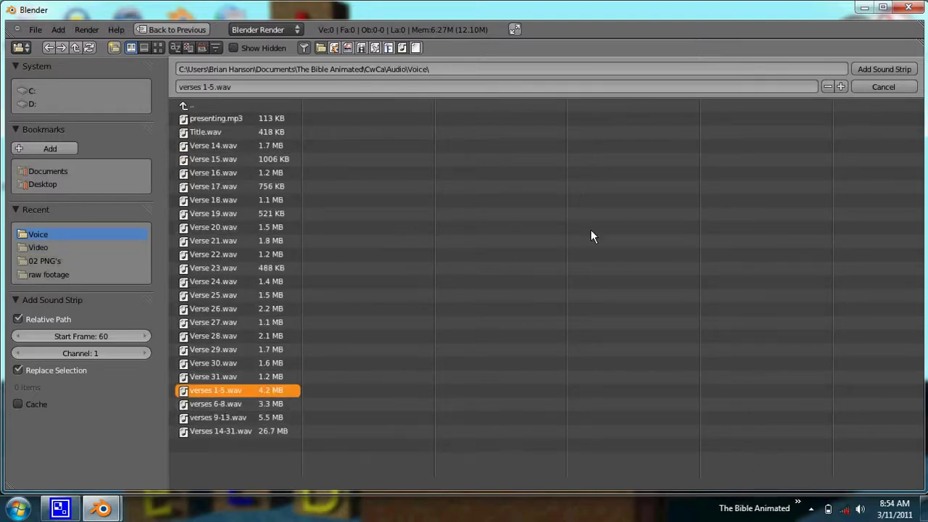
pyautogui.click(882, 67)
pyautogui.moveTo(564, 368); pyautogui.dragTo(367, 333, button='middle')
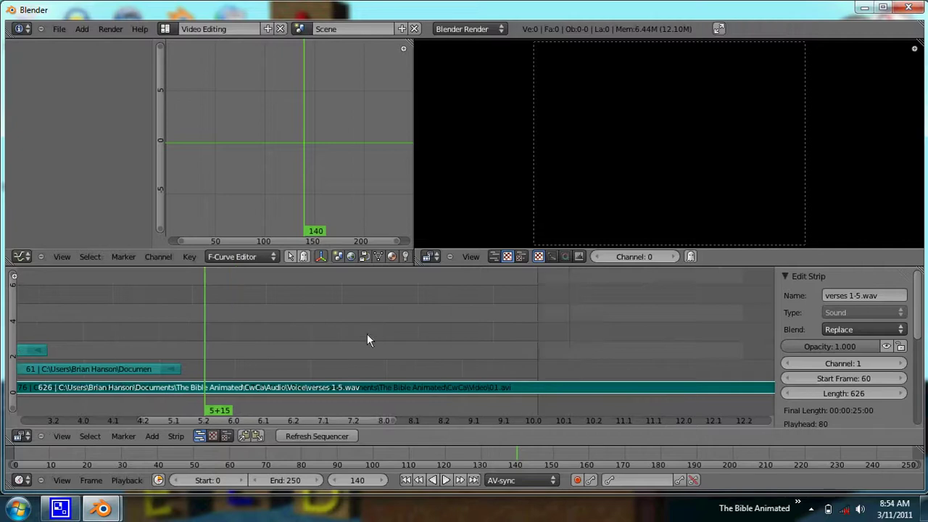
pyautogui.moveTo(361, 385); pyautogui.dragTo(587, 343, button='right')
# Move the presenting.mp3 sound strip up to channel 5, keeping its start at frame -33.
pyautogui.moveTo(509, 348); pyautogui.dragTo(11, 326, button='middle')
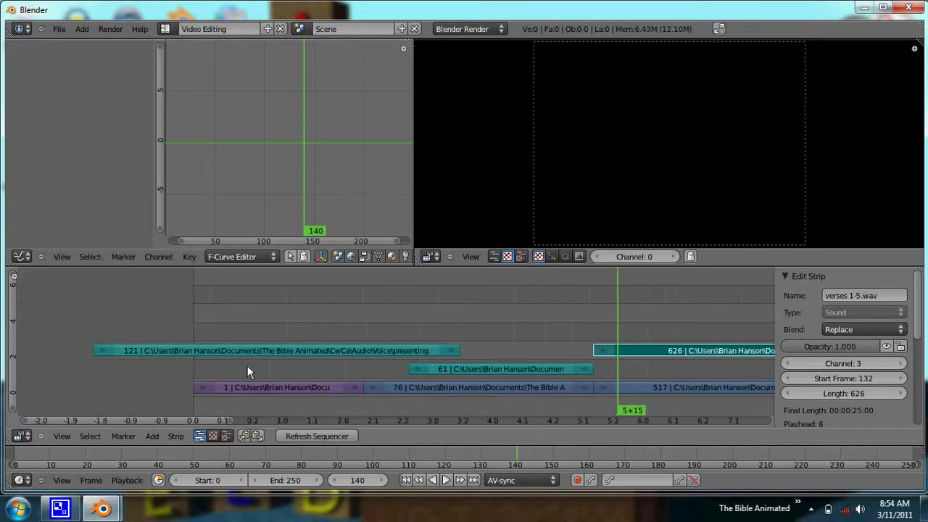
pyautogui.rightClick(263, 352)
pyautogui.scroll(-5, 847, 382)
pyautogui.scroll(2, 847, 382)
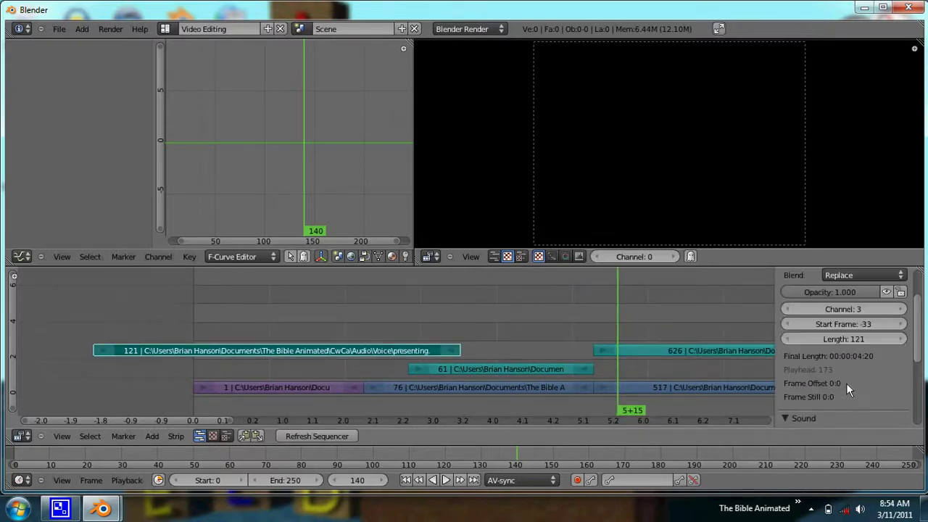
pyautogui.click(903, 325)
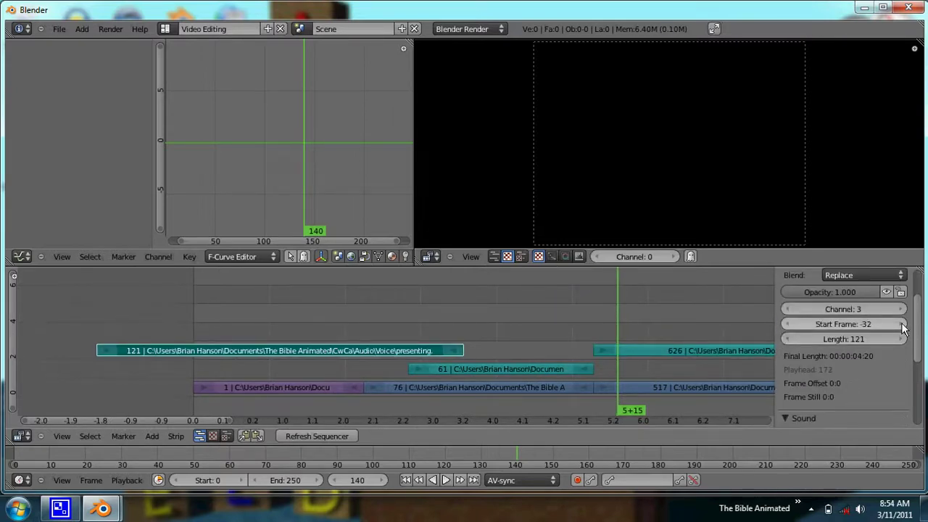
pyautogui.click(787, 324)
pyautogui.click(902, 308)
pyautogui.click(909, 310)
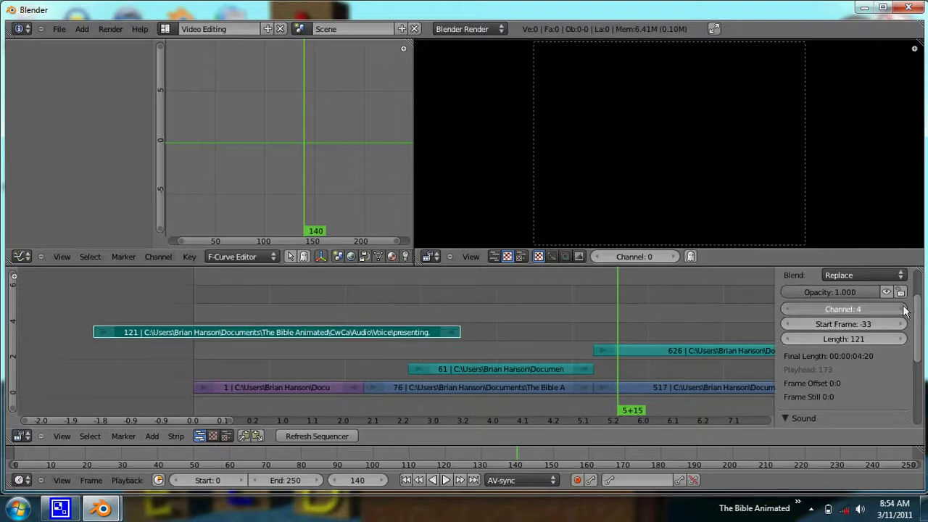
# Move the Title.001 sound strip to channel 4 and the verses 1-5.wav strip to channel 5.
pyautogui.rightClick(544, 367)
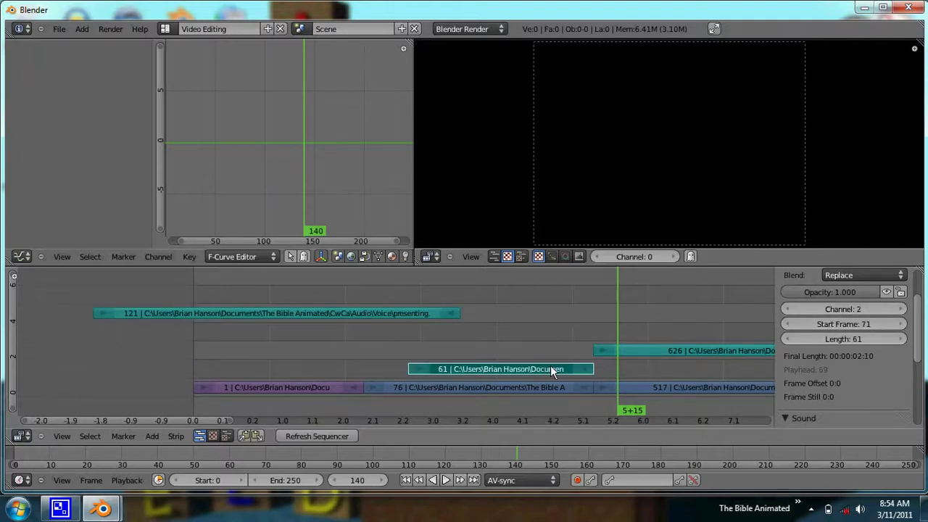
pyautogui.click(902, 308)
pyautogui.click(902, 309)
pyautogui.rightClick(725, 352)
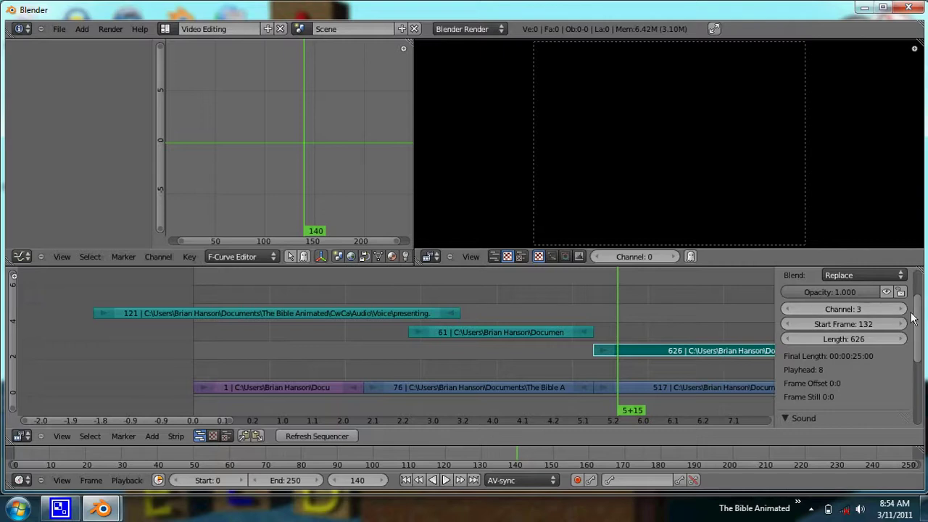
pyautogui.click(903, 309)
pyautogui.click(904, 309)
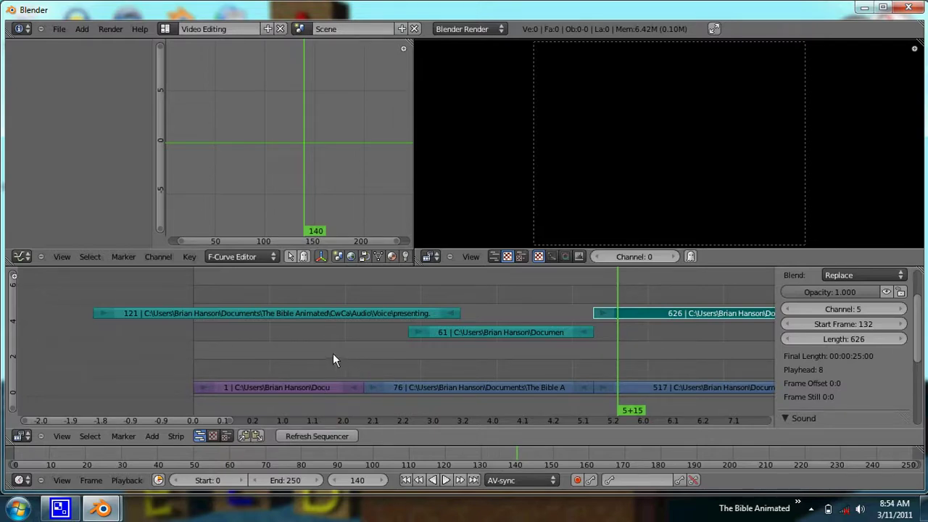
# Examine how the sound and picture strips are spread over the channels, and play from frame 133 to check the verses voice against 01.avi.
pyautogui.scroll(2, 304, 362)
pyautogui.scroll(-2, 327, 331)
pyautogui.moveTo(328, 325); pyautogui.dragTo(342, 424, button='middle')
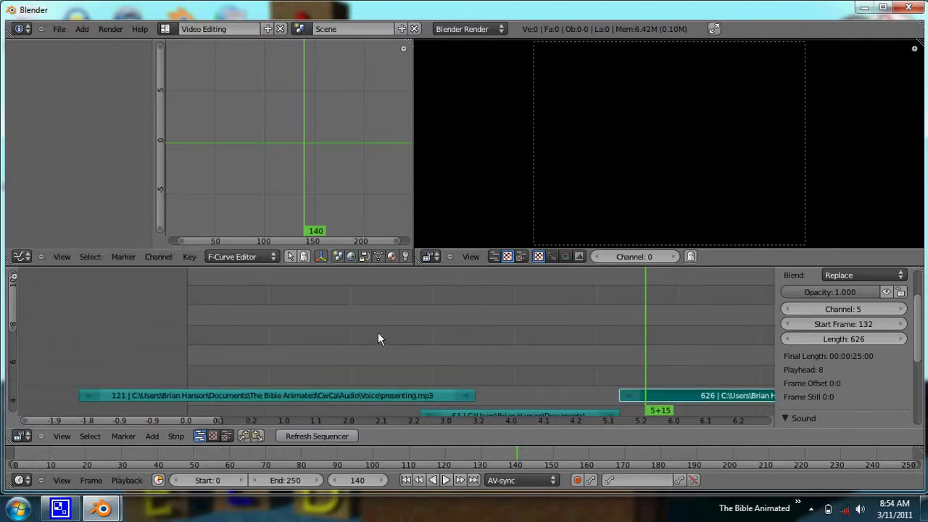
pyautogui.moveTo(402, 371); pyautogui.dragTo(406, 276, button='middle')
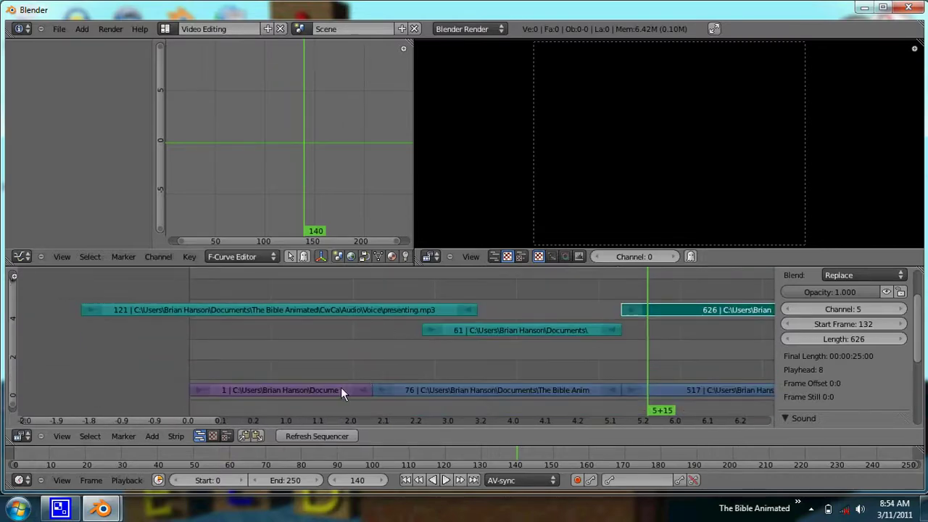
pyautogui.keyDown('shift'); pyautogui.scroll(3, 373, 375); pyautogui.keyUp('shift')
pyautogui.moveTo(375, 379); pyautogui.dragTo(379, 297, button='middle')
pyautogui.scroll(-2, 369, 343)
pyautogui.scroll(-1, 368, 356)
pyautogui.scroll(3, 417, 371)
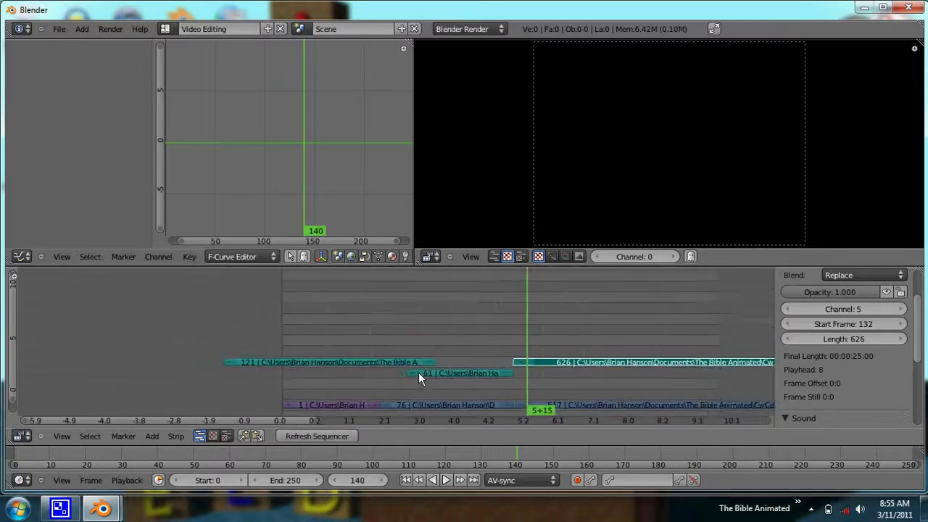
pyautogui.moveTo(417, 373); pyautogui.dragTo(377, 355, button='middle')
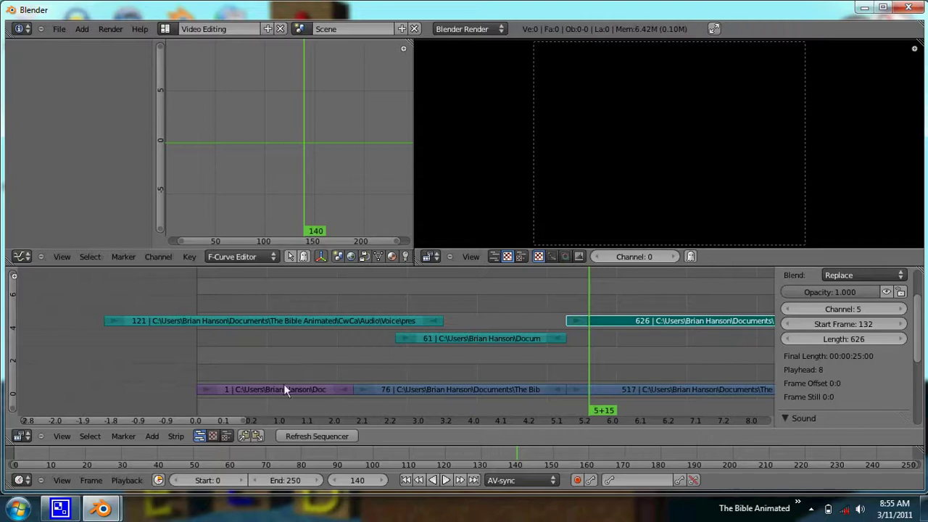
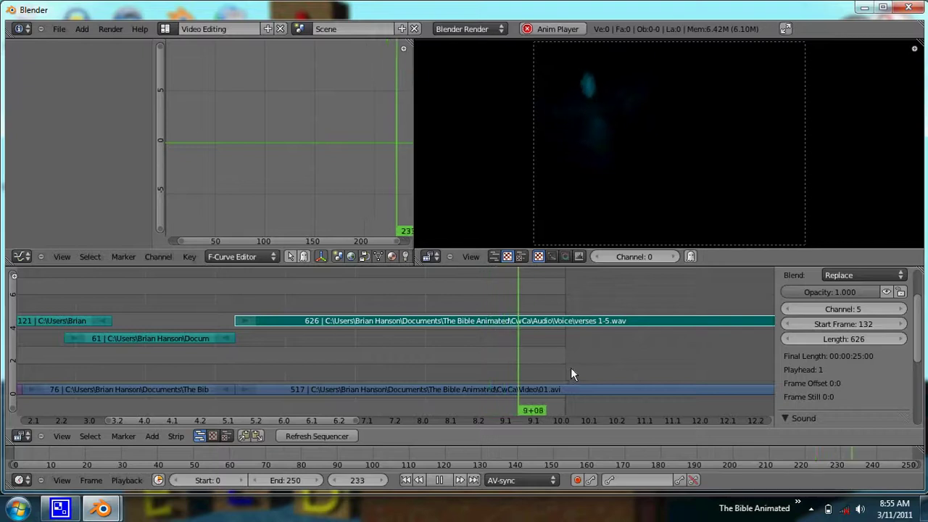
pyautogui.press('Escape')
# Shift the 01.avi strip to start at frame 241 so that it ends together with the verses 1-5.wav strip.
pyautogui.keyDown('ctrl'); pyautogui.hscroll(5, 386, 345); pyautogui.keyUp('ctrl')
pyautogui.keyDown('ctrl'); pyautogui.hscroll(8, 321, 336); pyautogui.keyUp('ctrl')
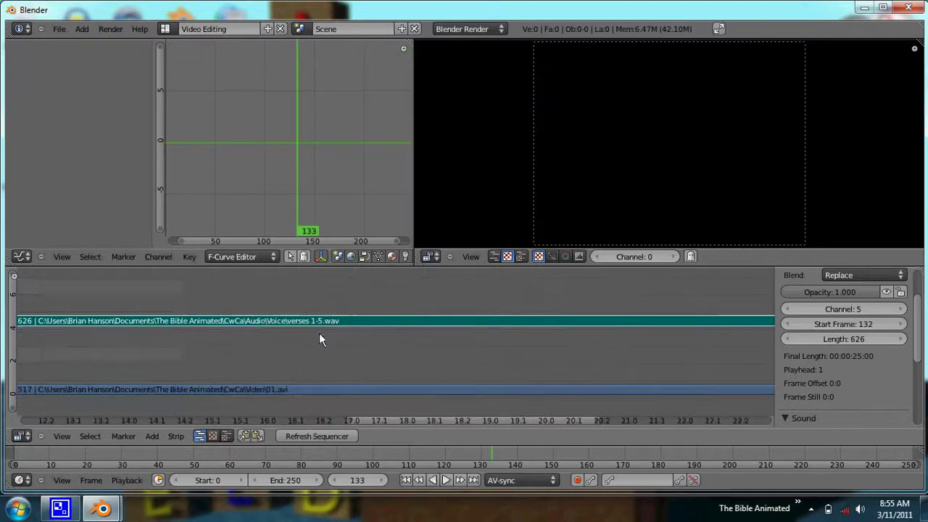
pyautogui.scroll(-2, 534, 355)
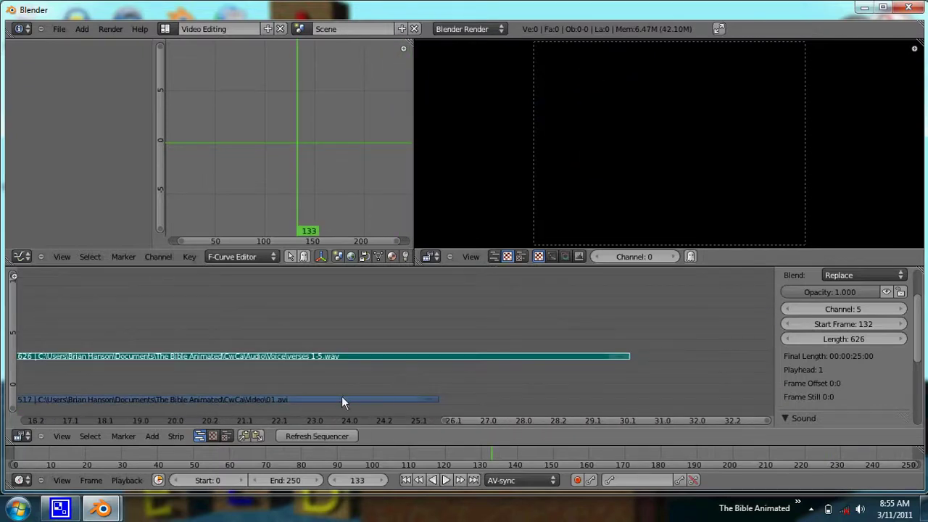
pyautogui.moveTo(342, 401); pyautogui.dragTo(538, 400, button='right')
pyautogui.keyDown('ctrl'); pyautogui.hscroll(-10, 406, 377); pyautogui.keyUp('ctrl')
pyautogui.moveTo(202, 368); pyautogui.dragTo(391, 333, button='middle')
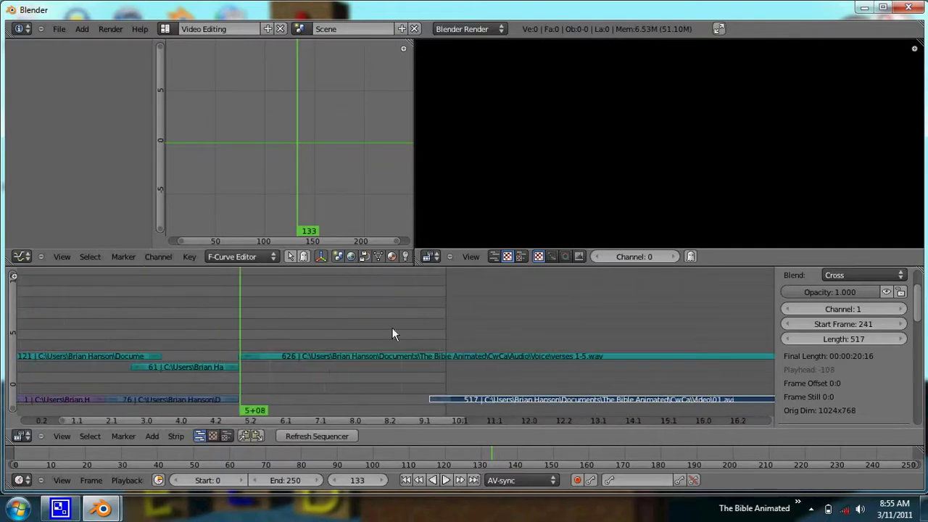
# Play the sequence from frame 133 and set the scene's end frame to 700.
pyautogui.hotkey('alt', 'a')
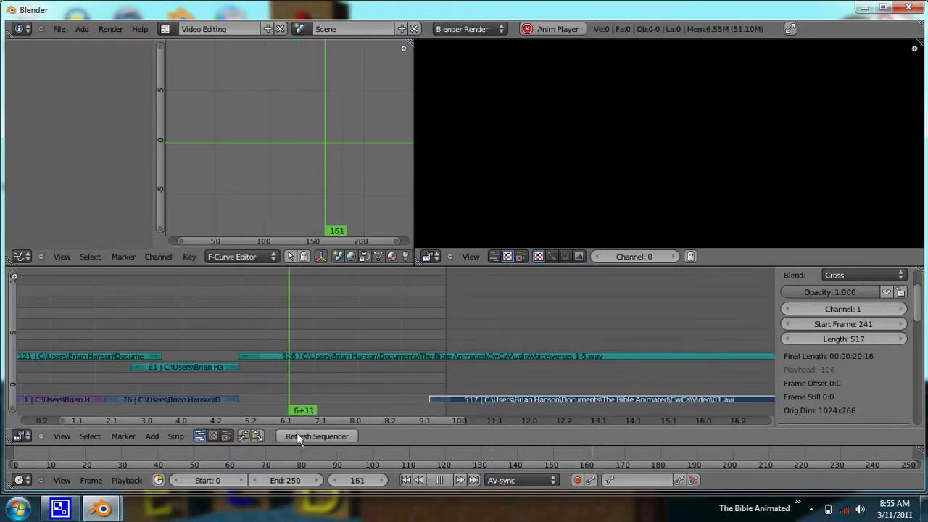
pyautogui.click(288, 478)
pyautogui.write('70')
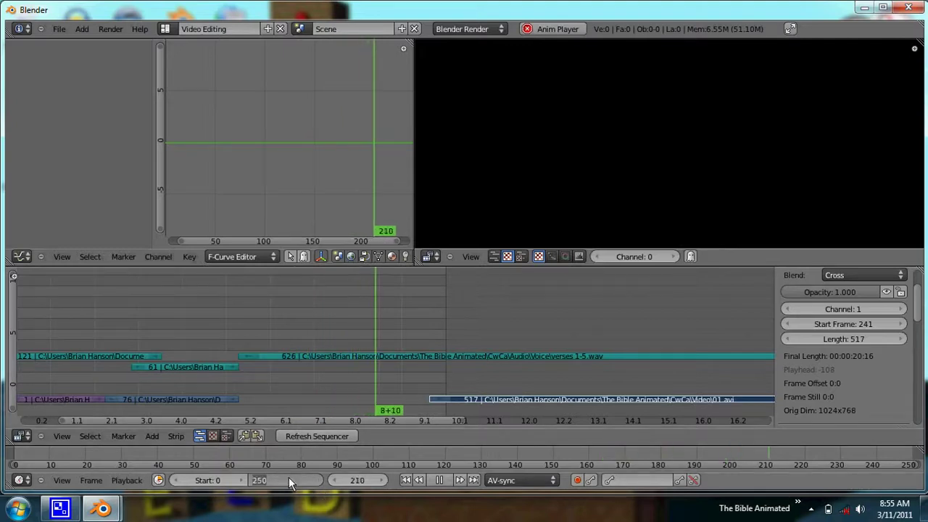
pyautogui.write('0')
pyautogui.press('Return')
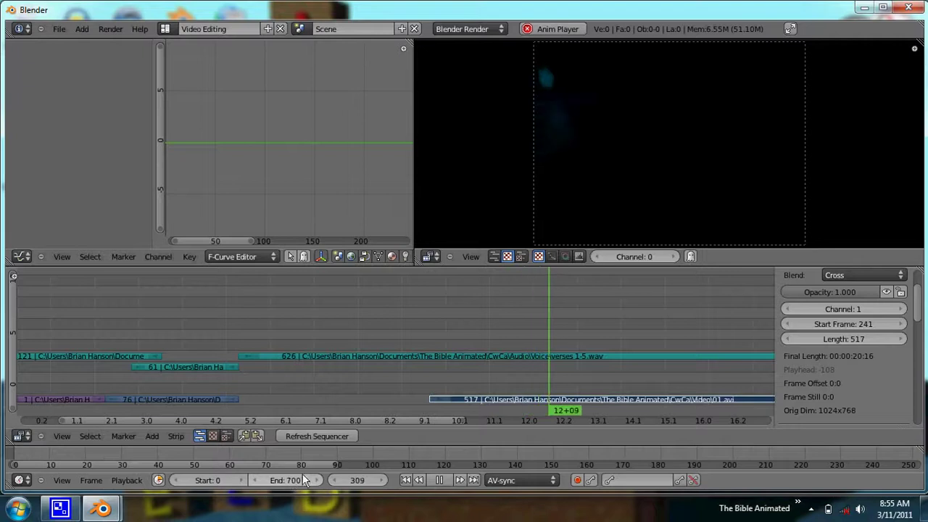
pyautogui.press('Escape')
# Set the scene's end frame to 1250 so the range extends past the end of the 01.avi and verses strips.
pyautogui.keyDown('ctrl'); pyautogui.hscroll(10, 213, 347); pyautogui.keyUp('ctrl')
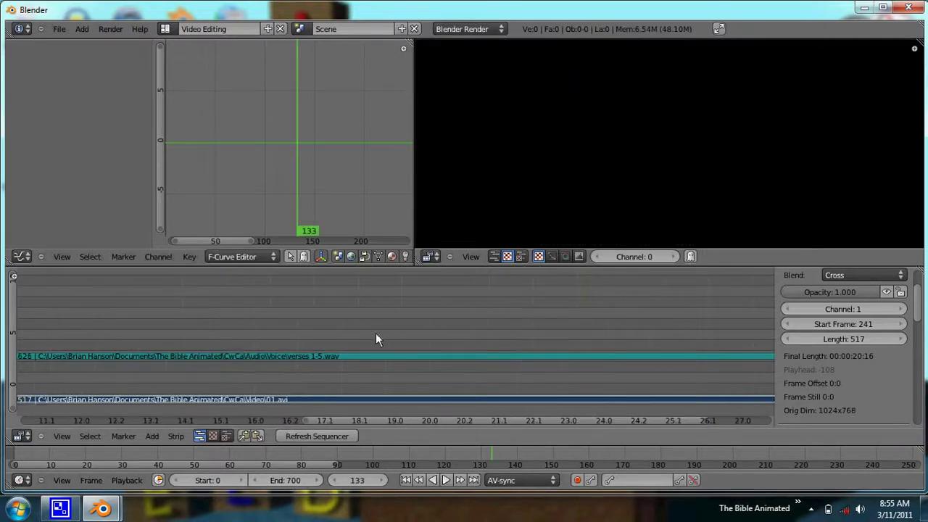
pyautogui.click(295, 480)
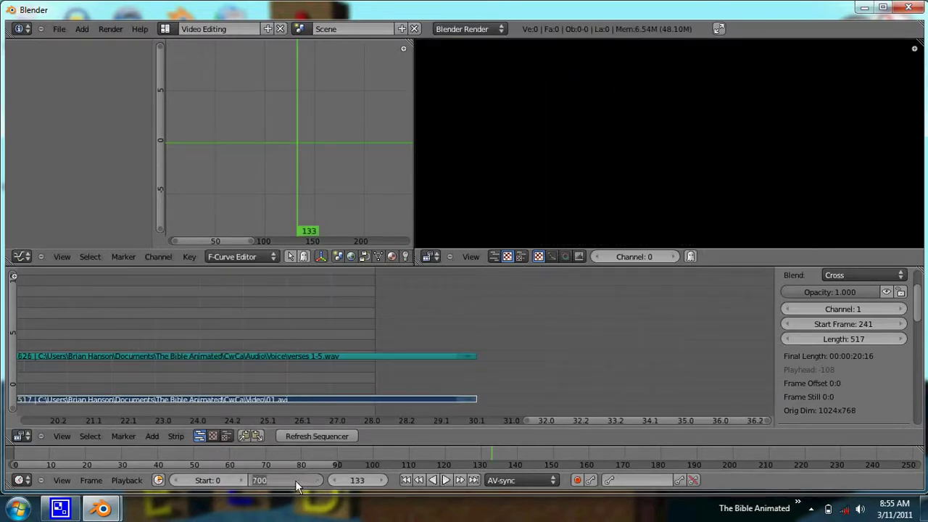
pyautogui.write('1250')
pyautogui.press('Return')
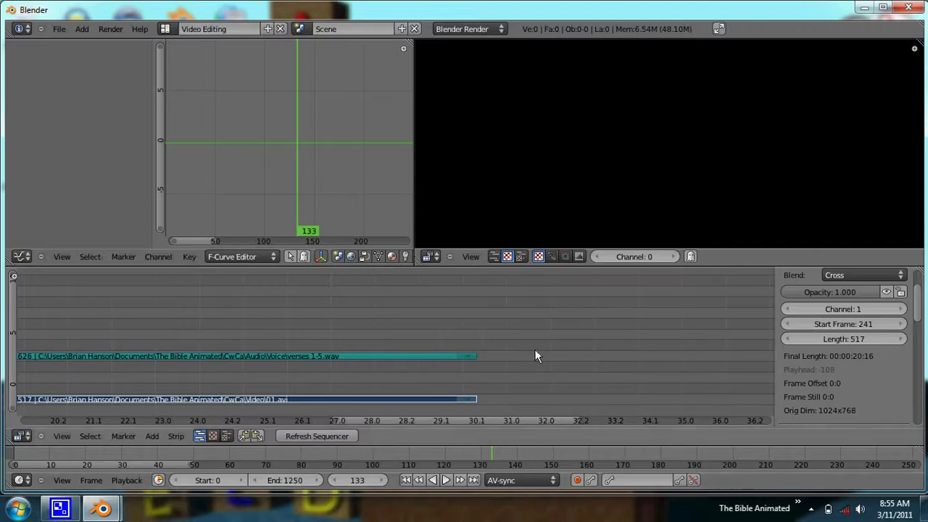
# Start adding an image strip on channel 1 after 01.avi and browse to the 02 PNG's folder inside Blends, raw footage.
pyautogui.scroll(5, 457, 379)
pyautogui.moveTo(434, 318); pyautogui.dragTo(351, 312, button='middle')
pyautogui.click(151, 436)
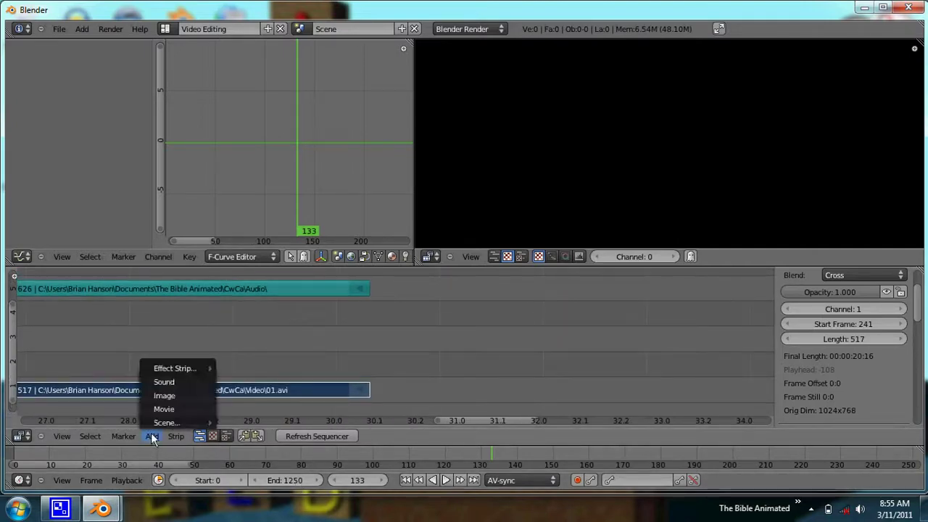
pyautogui.click(175, 396)
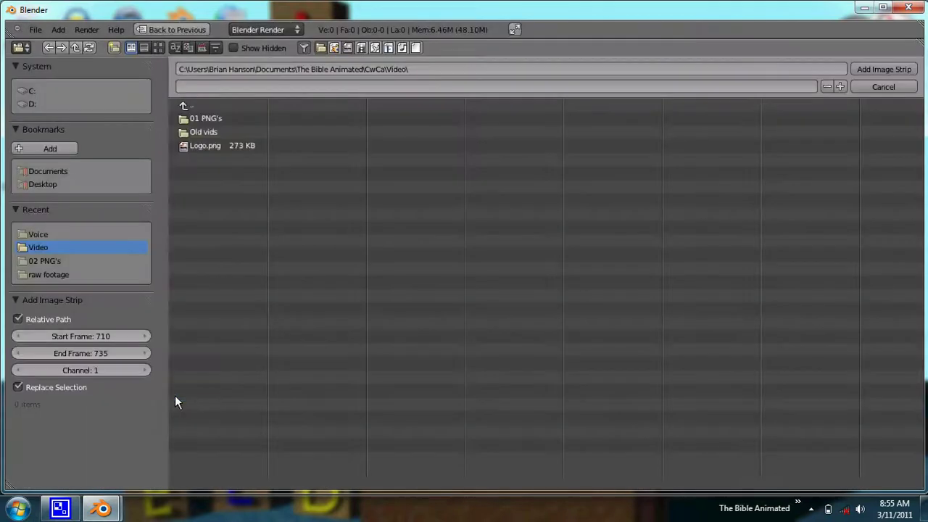
pyautogui.click(183, 104)
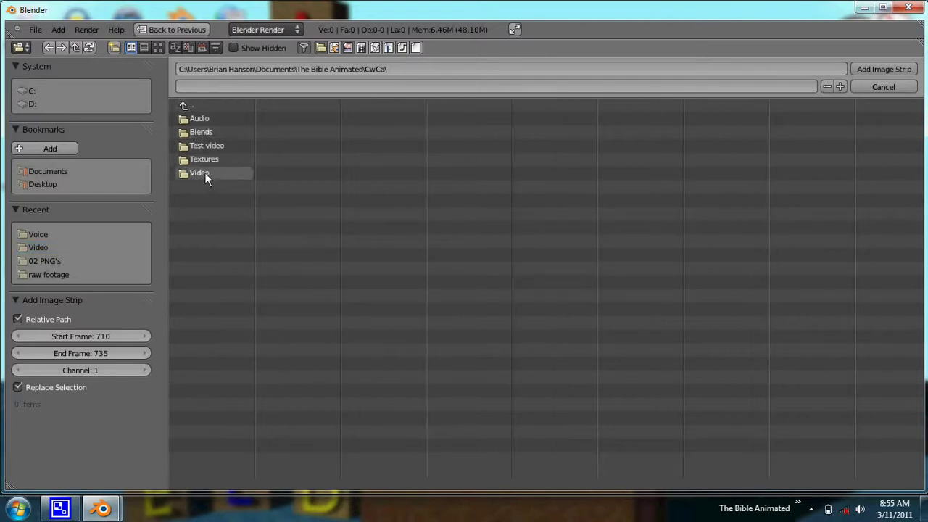
pyautogui.click(196, 130)
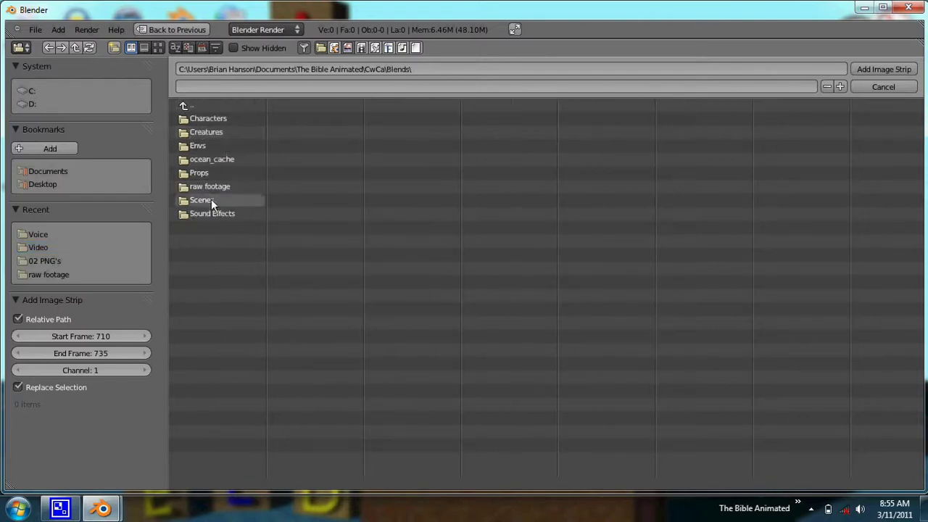
pyautogui.click(198, 187)
pyautogui.click(205, 120)
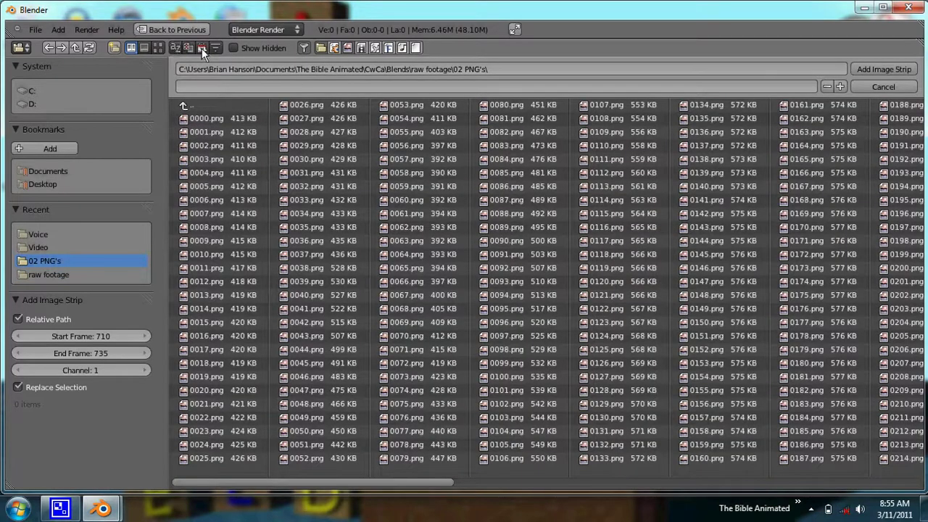
# Preview the 02 PNG's frames as thumbnails and add all of them as one image strip.
pyautogui.click(158, 47)
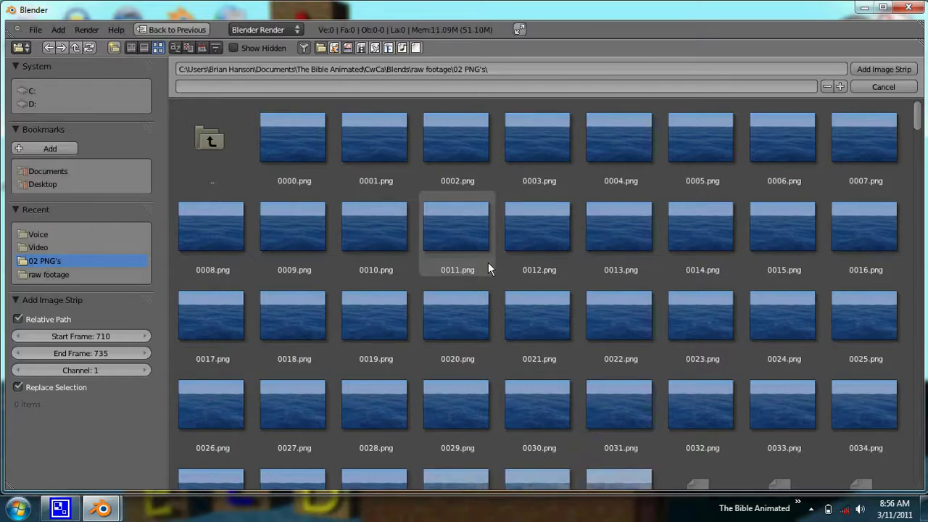
pyautogui.scroll(-2, 447, 262)
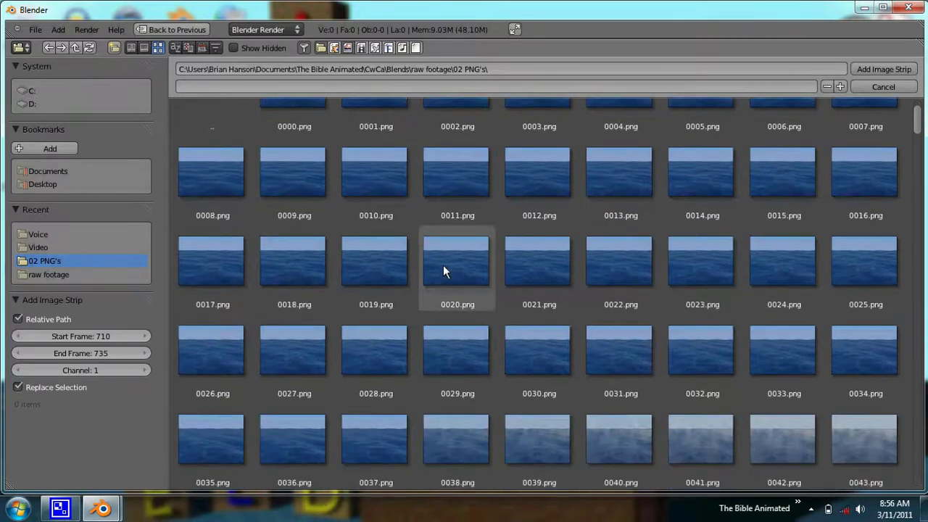
pyautogui.scroll(-10, 443, 266)
pyautogui.scroll(7, 440, 267)
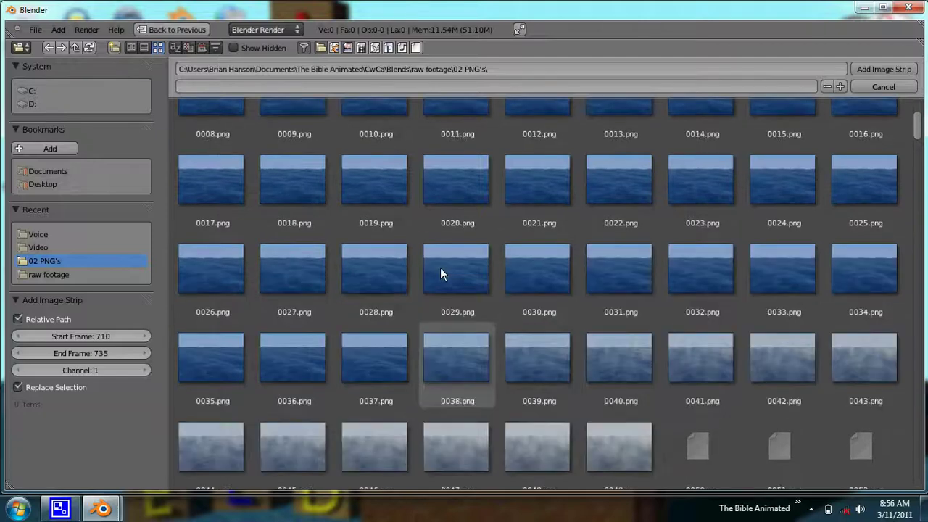
pyautogui.scroll(5, 440, 274)
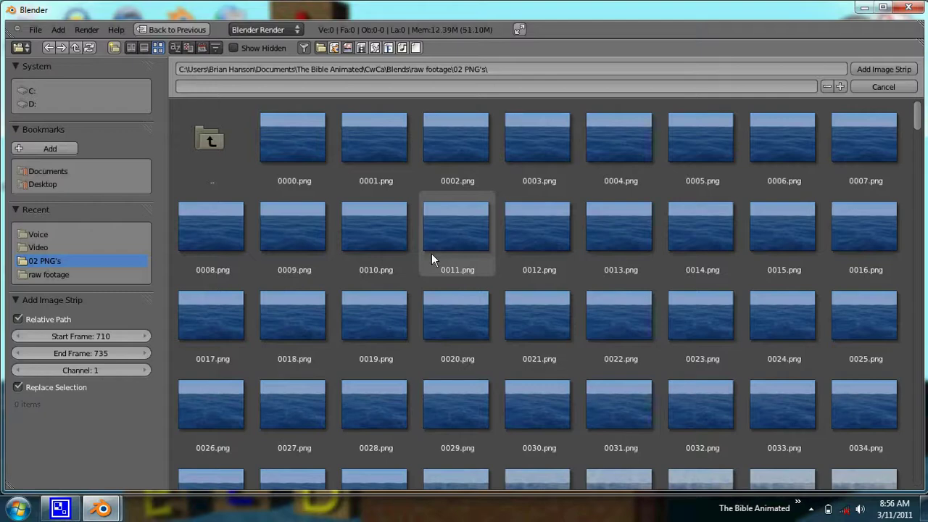
pyautogui.press('a')
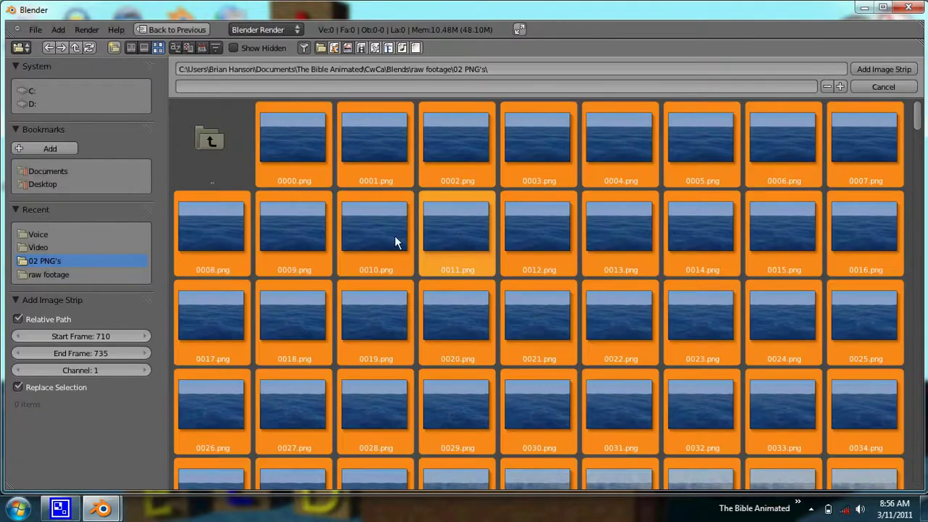
pyautogui.click(888, 71)
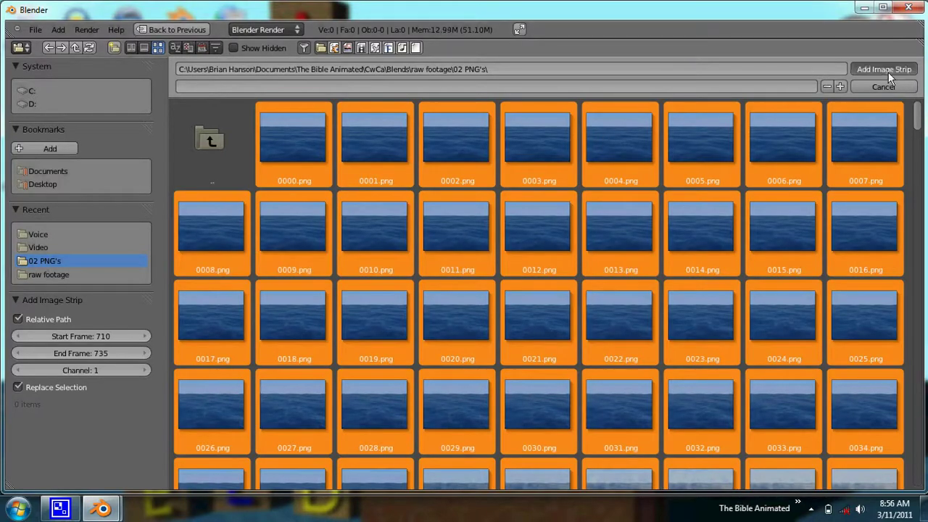
# Move the 02 PNG's image strip on channel 1 to start at frame 758, directly after the 01.avi strip.
pyautogui.moveTo(436, 390); pyautogui.dragTo(641, 378)
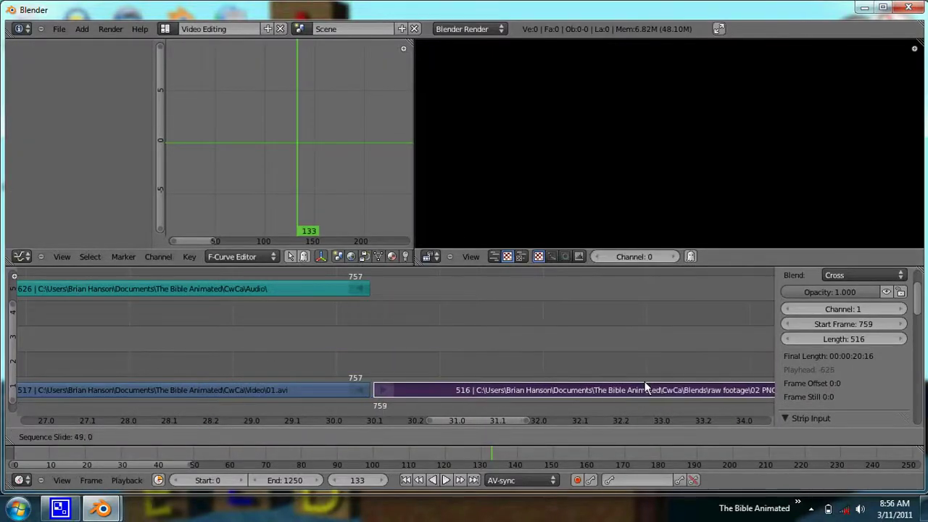
pyautogui.click(642, 380)
pyautogui.moveTo(642, 380); pyautogui.dragTo(562, 352, button='middle')
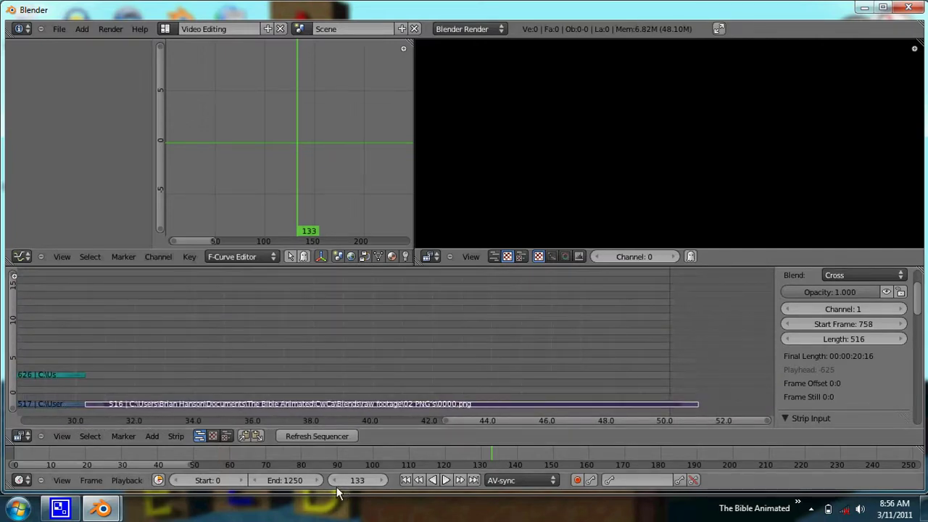
# Place the playhead at the end of the 02 PNG's strip and set the scene's end frame to 1300.
pyautogui.click(697, 395)
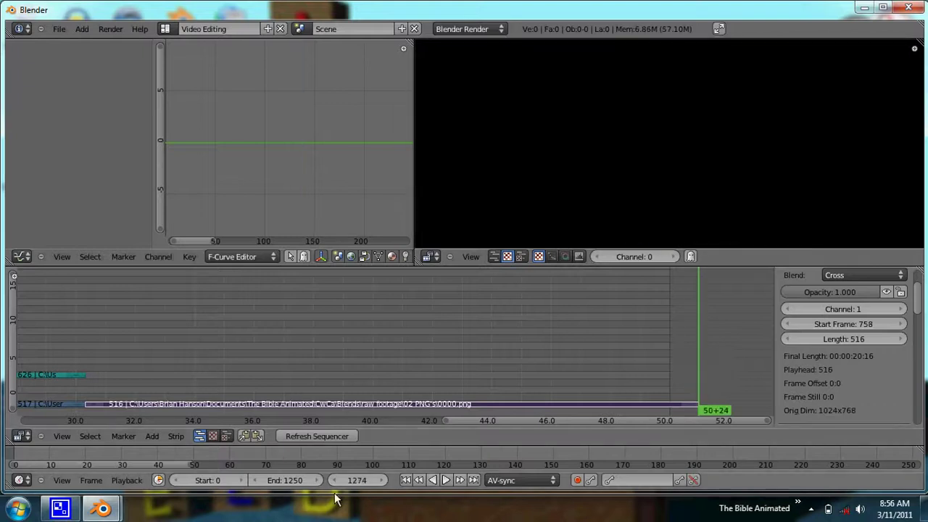
pyautogui.click(291, 485)
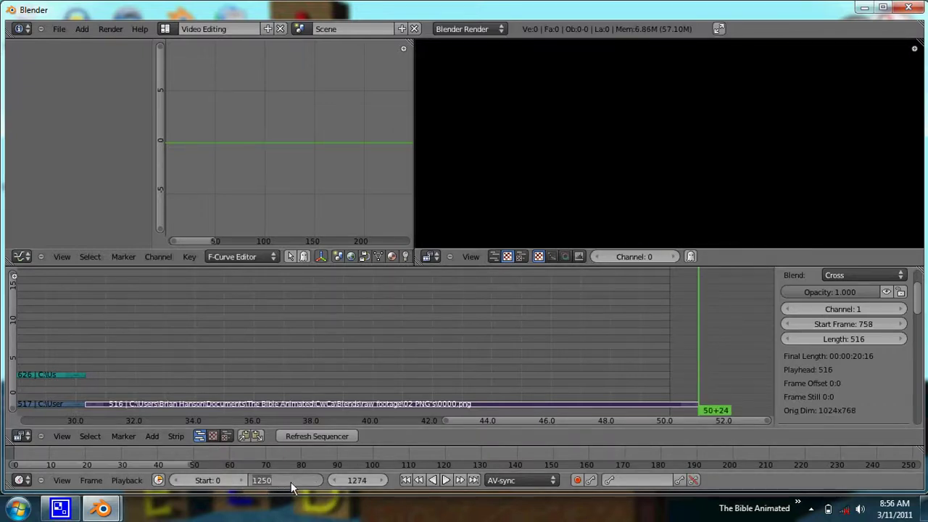
pyautogui.write('1300')
pyautogui.press('Return')
pyautogui.keyDown('ctrl'); pyautogui.hscroll(-3, 299, 384); pyautogui.keyUp('ctrl')
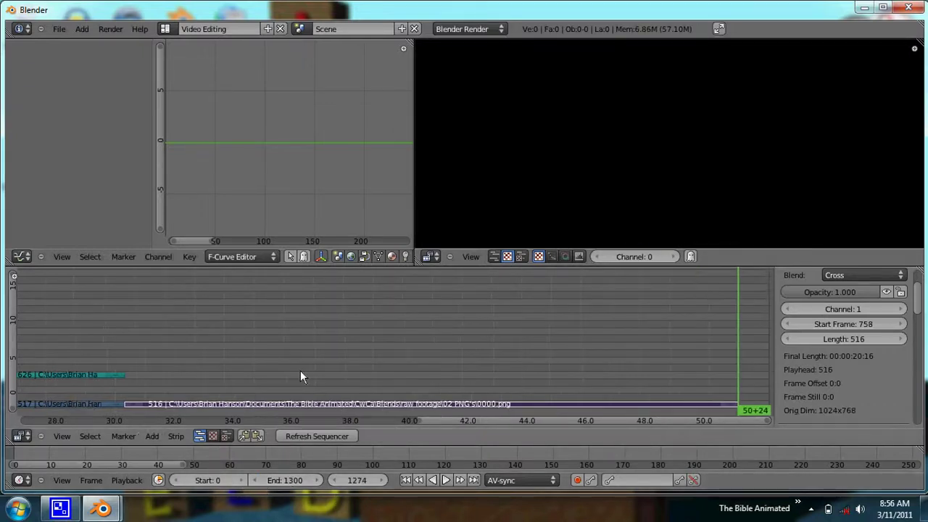
# Play the sequence across the 02 PNG's strip to check its picture, and stop playback.
pyautogui.click(191, 379)
pyautogui.hotkey('alt', 'a')
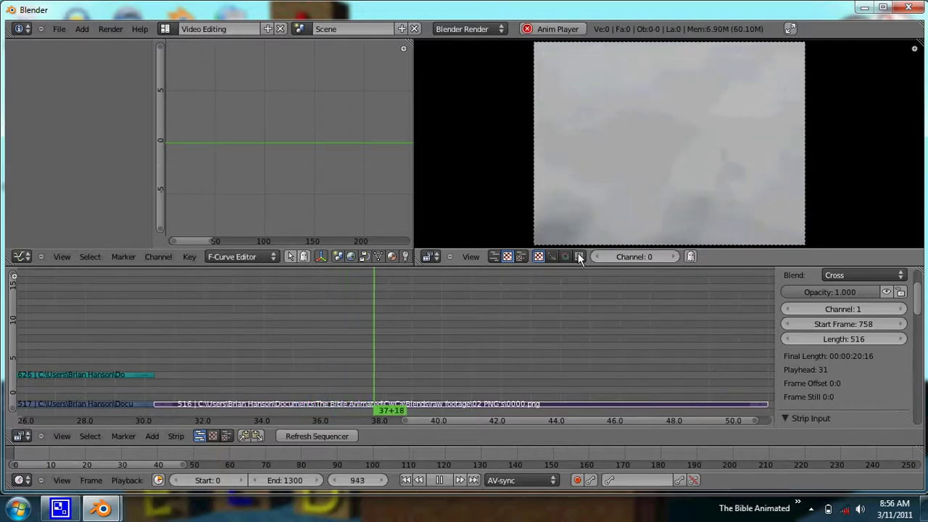
pyautogui.press('Escape')
pyautogui.moveTo(342, 356); pyautogui.dragTo(439, 286, button='middle')
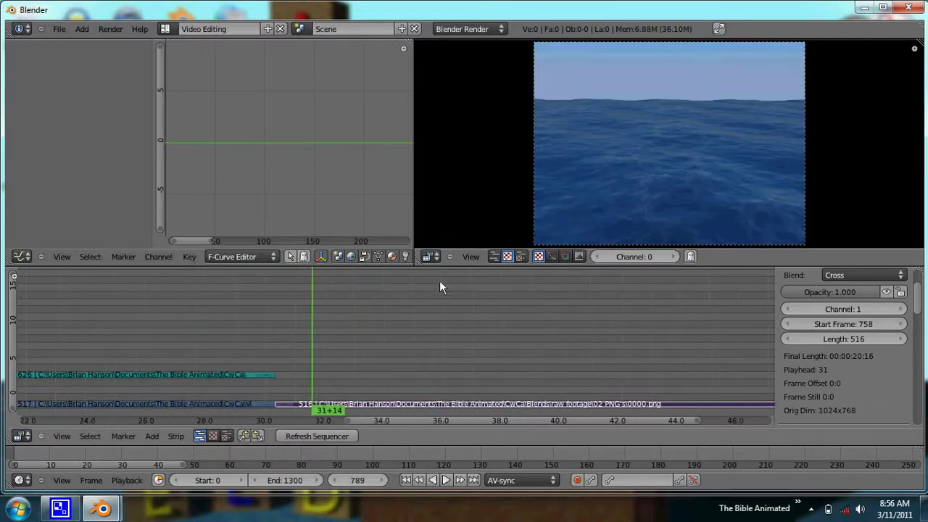
# Add verses 6-8.wav from the Voice folder as a sound strip on channel 4 at frame 671.
pyautogui.click(152, 435)
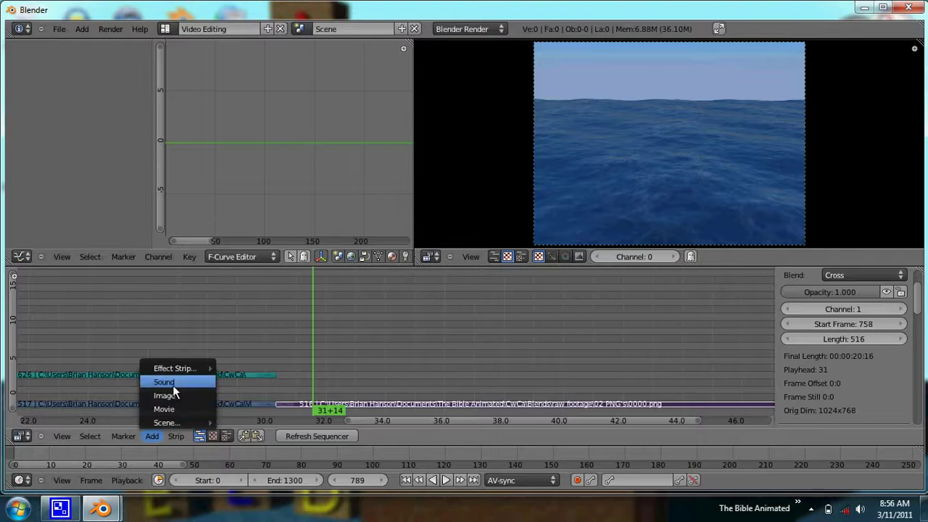
pyautogui.click(172, 385)
pyautogui.click(36, 248)
pyautogui.click(37, 234)
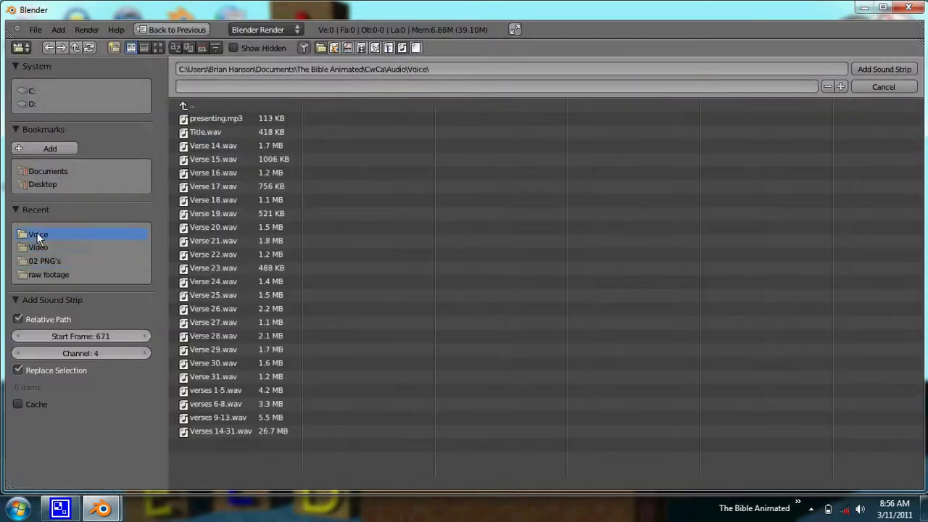
pyautogui.click(224, 402)
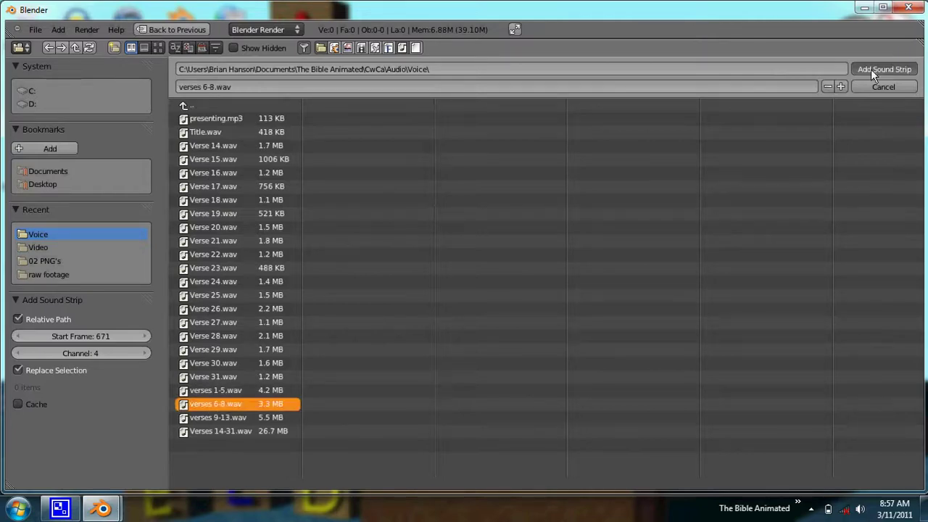
pyautogui.click(882, 69)
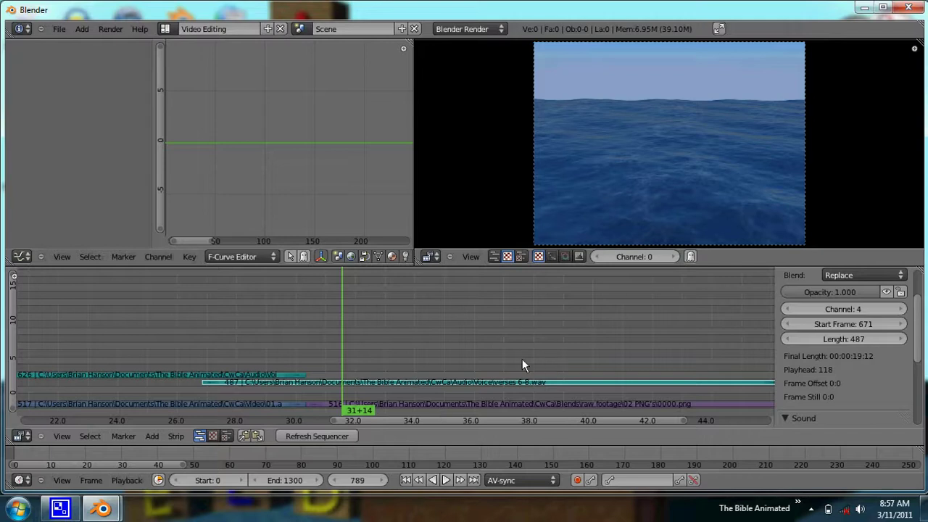
# Move the verses 6-8.wav strip to channel 5 so it starts at frame 758, right after verses 1-5.wav.
pyautogui.press('g')
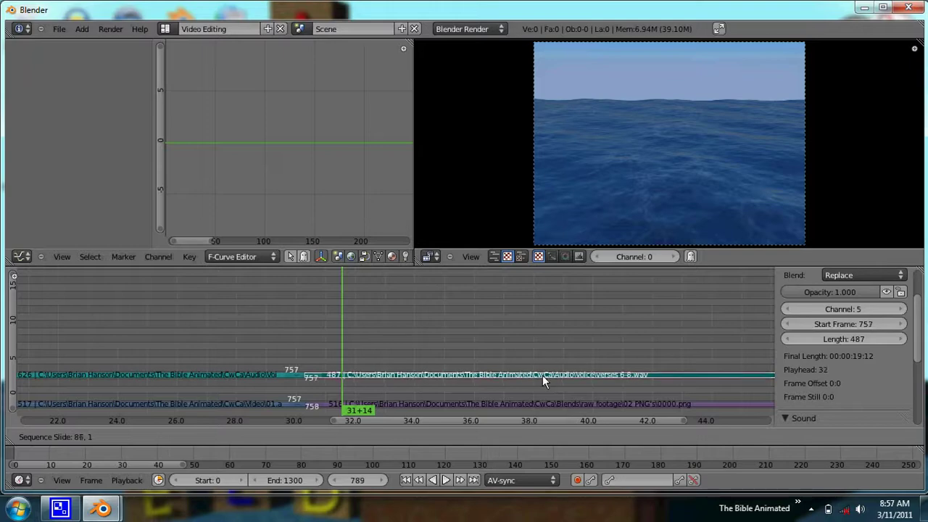
pyautogui.click(542, 375)
pyautogui.keyDown('ctrl'); pyautogui.scroll(-5, 540, 382); pyautogui.keyUp('ctrl')
pyautogui.keyDown('ctrl'); pyautogui.scroll(-8, 425, 360); pyautogui.keyUp('ctrl')
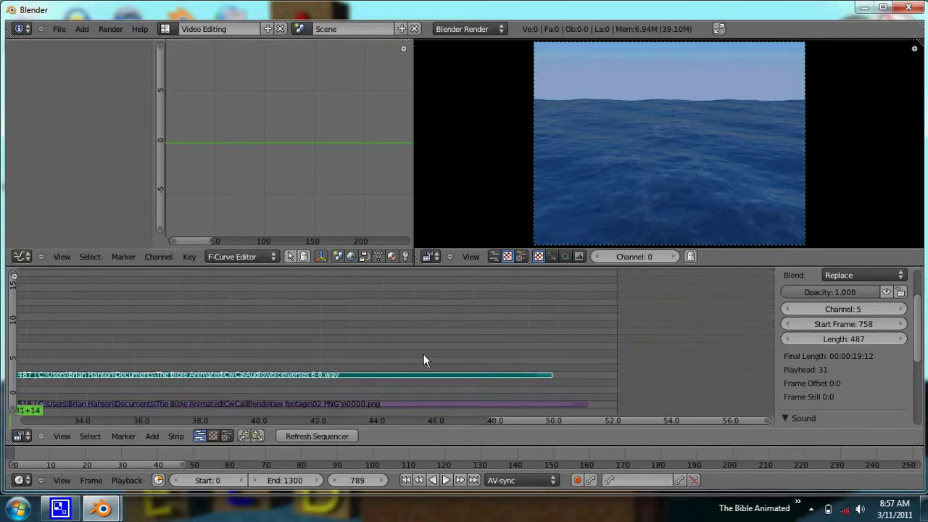
# Examine the arrangement of all strips across the whole sequence and return the playhead to frame 0.
pyautogui.keyDown('ctrl'); pyautogui.scroll(20, 403, 370); pyautogui.keyUp('ctrl')
pyautogui.scroll(-2, 285, 341)
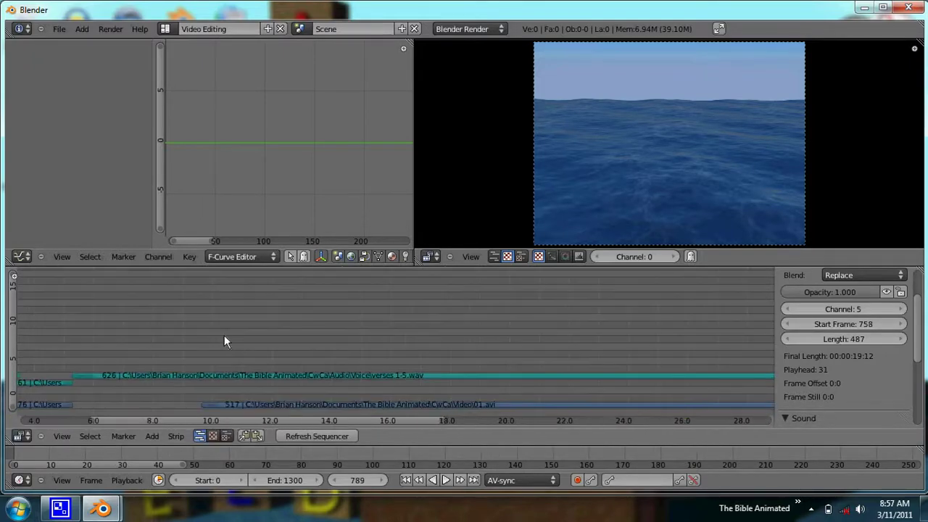
pyautogui.scroll(-1, 403, 364)
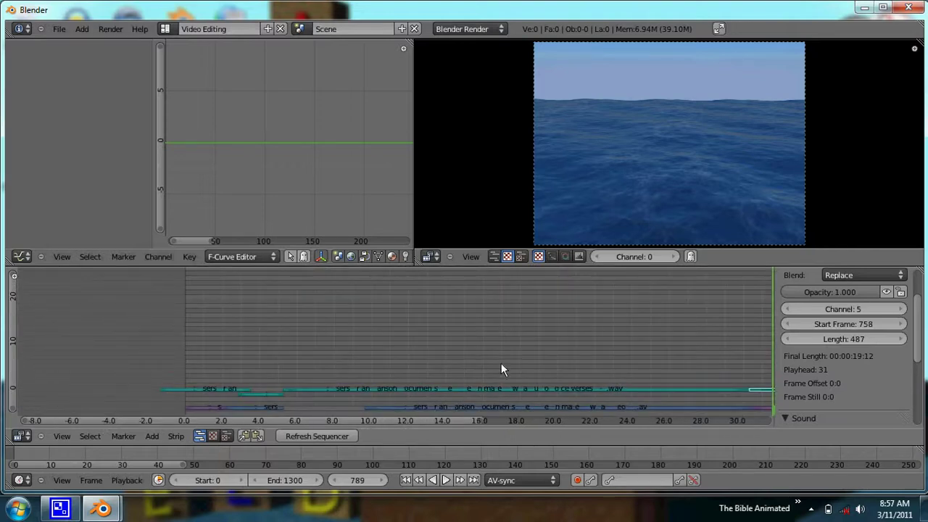
pyautogui.keyDown('ctrl'); pyautogui.scroll(-10, 520, 363); pyautogui.keyUp('ctrl')
pyautogui.scroll(-2, 380, 358)
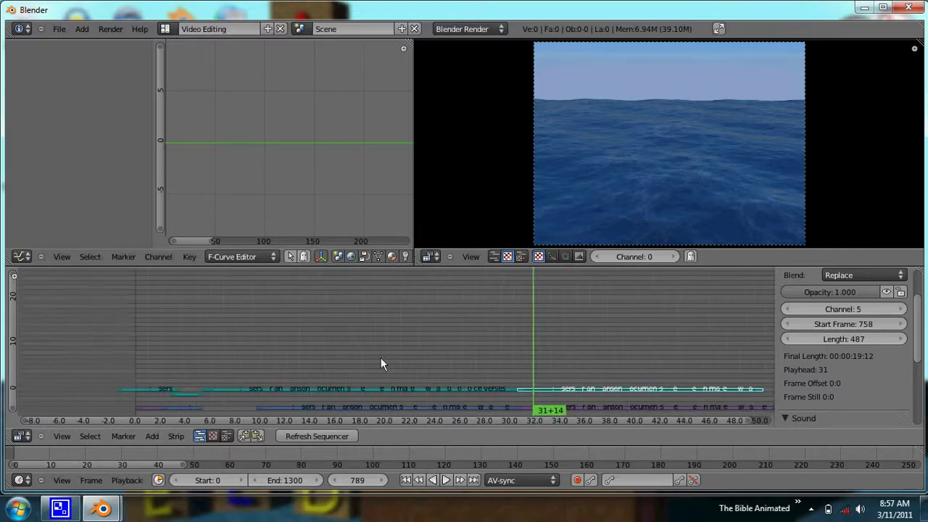
pyautogui.moveTo(365, 322)
pyautogui.mouseDown(button='middle')
pyautogui.moveTo(333, 314)
pyautogui.moveTo(327, 345)
pyautogui.moveTo(374, 336)
pyautogui.mouseUp(button='middle')
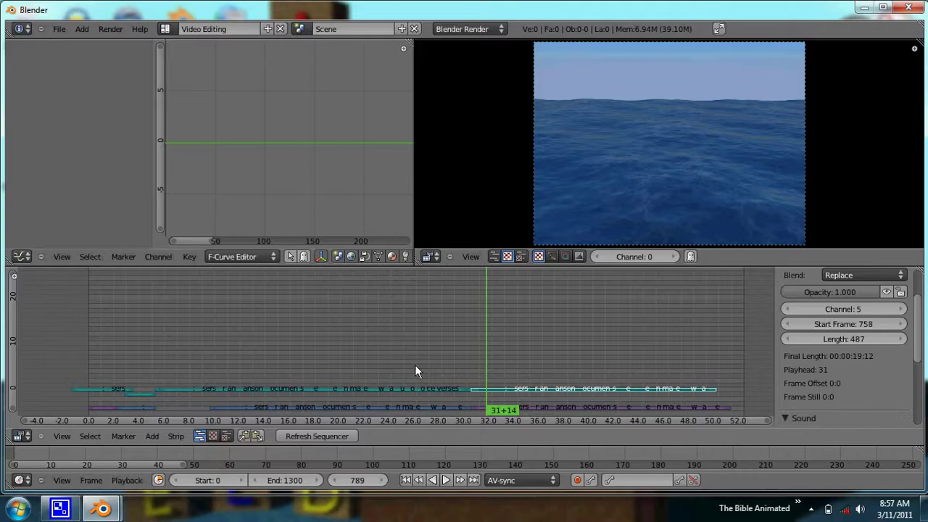
pyautogui.keyDown('ctrl'); pyautogui.moveTo(415, 370); pyautogui.dragTo(428, 346, button='middle'); pyautogui.keyUp('ctrl')
pyautogui.click(98, 304)
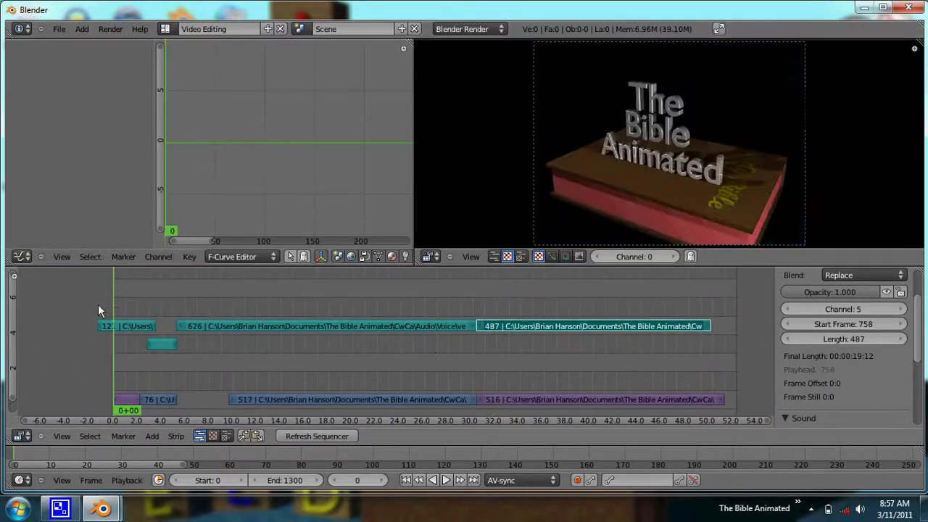
pyautogui.moveTo(99, 310); pyautogui.dragTo(85, 384)
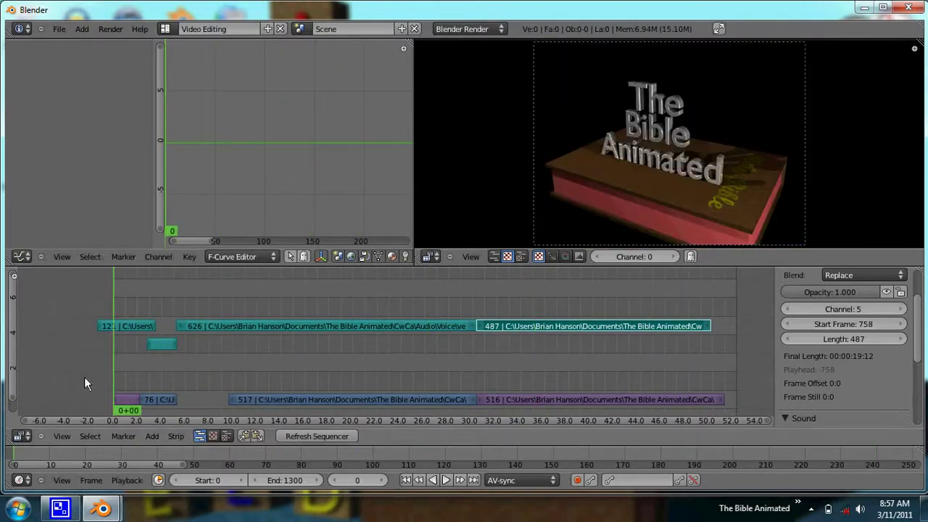
# Add the Waves Lake Medium 01 .wav file from the Sound Effects folder as a sound strip on channel 2 at frame 118.
pyautogui.click(151, 436)
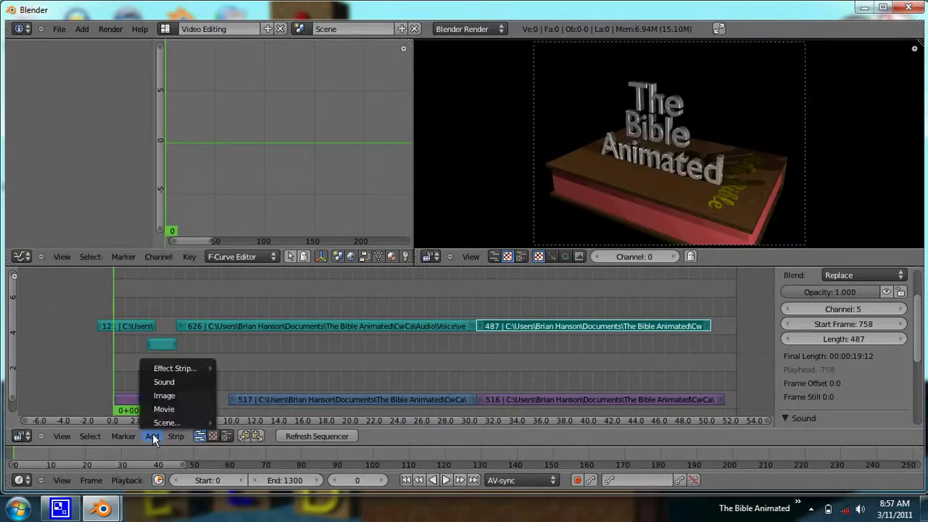
pyautogui.click(171, 386)
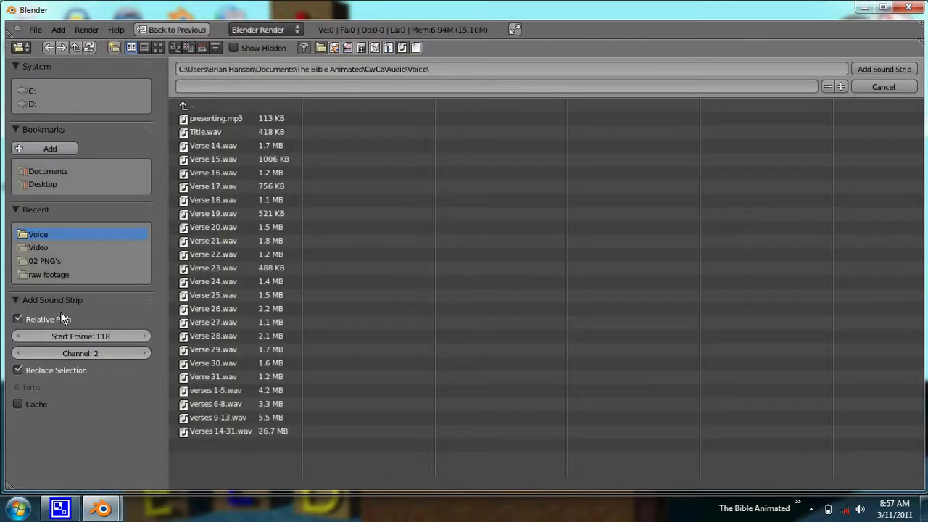
pyautogui.click(194, 104)
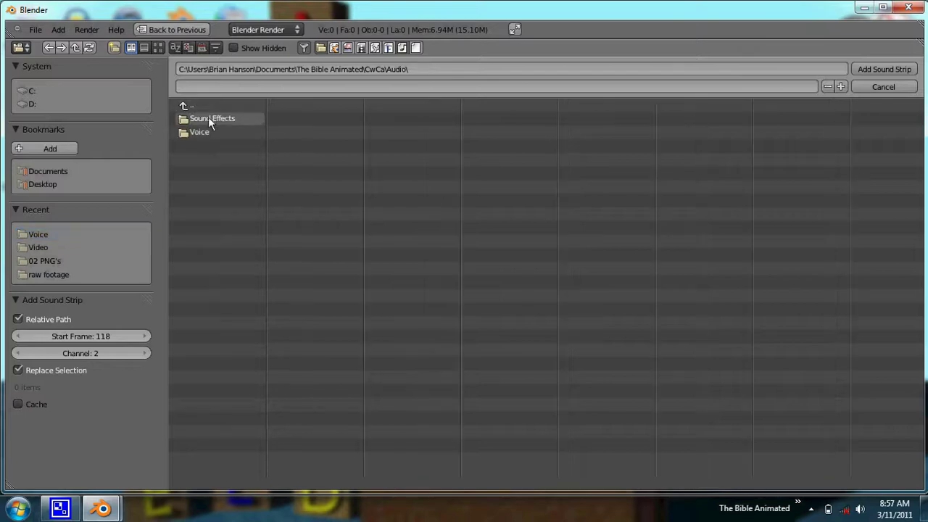
pyautogui.click(207, 117)
pyautogui.click(225, 120)
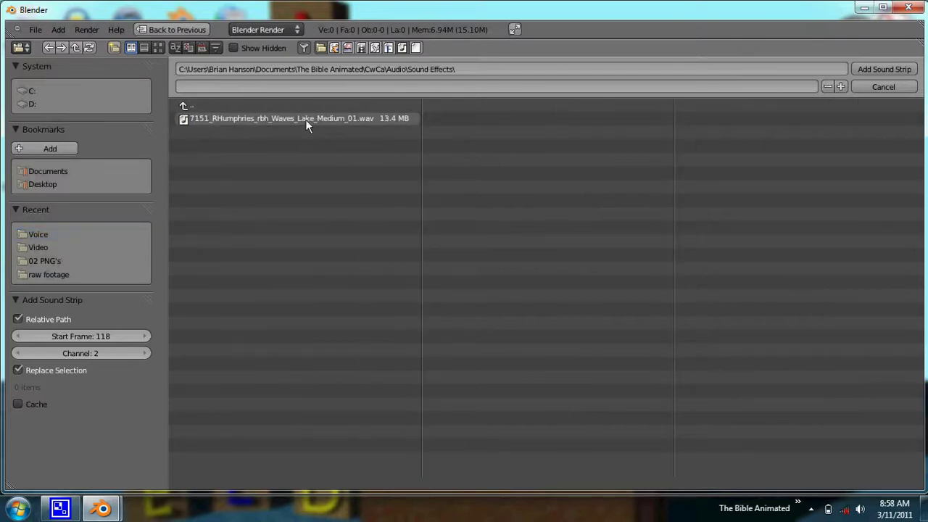
pyautogui.click(893, 70)
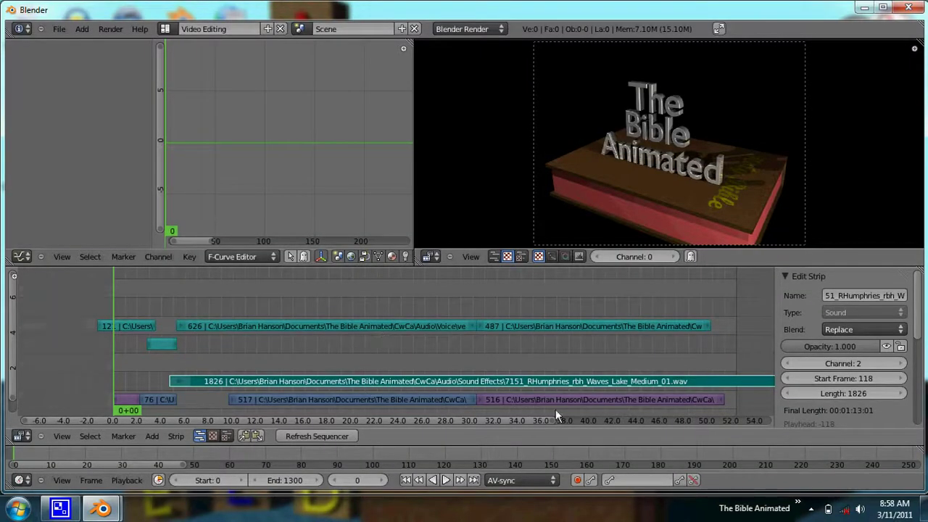
# Move the Waves Lake Medium 01 sound strip to channel 7 and slide its start to frame 130, above the beginning of verses 1-5.wav.
pyautogui.press('g')
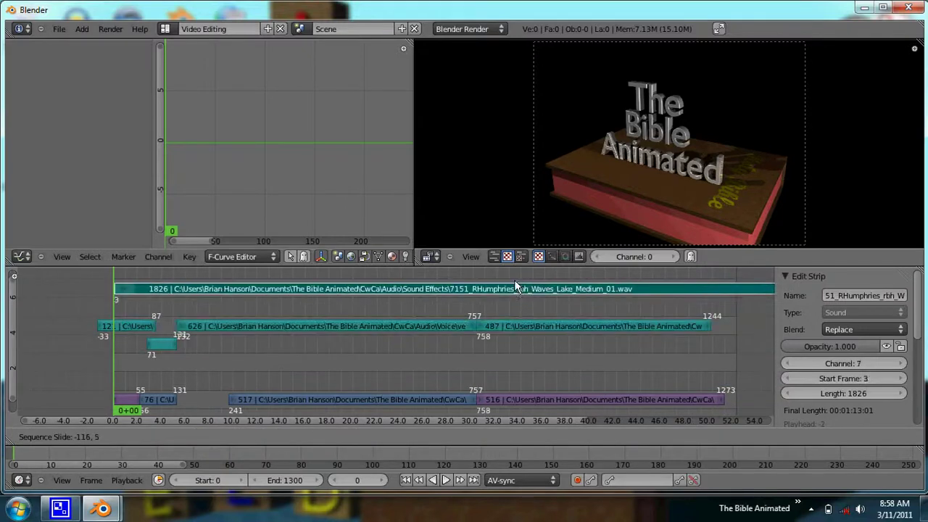
pyautogui.click(573, 289)
pyautogui.scroll(3, 241, 378)
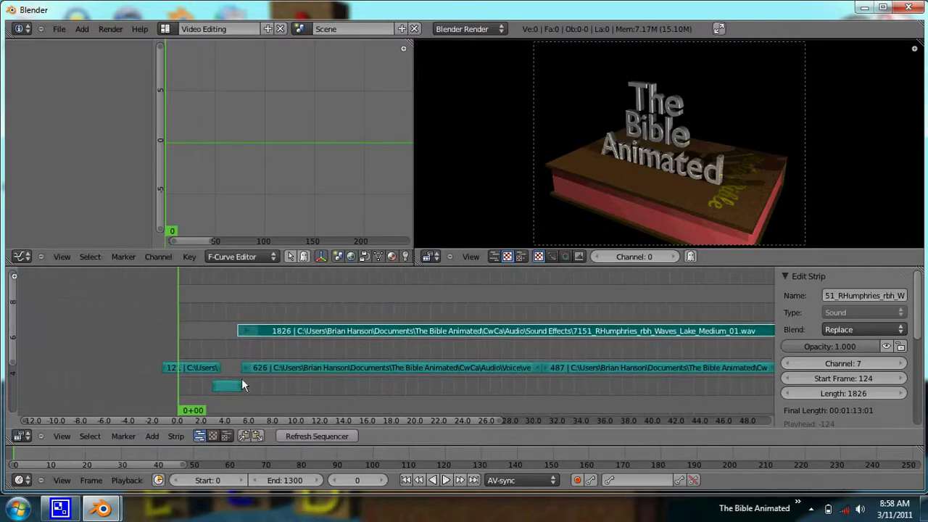
pyautogui.moveTo(251, 385); pyautogui.dragTo(333, 333, button='middle')
pyautogui.press('g')
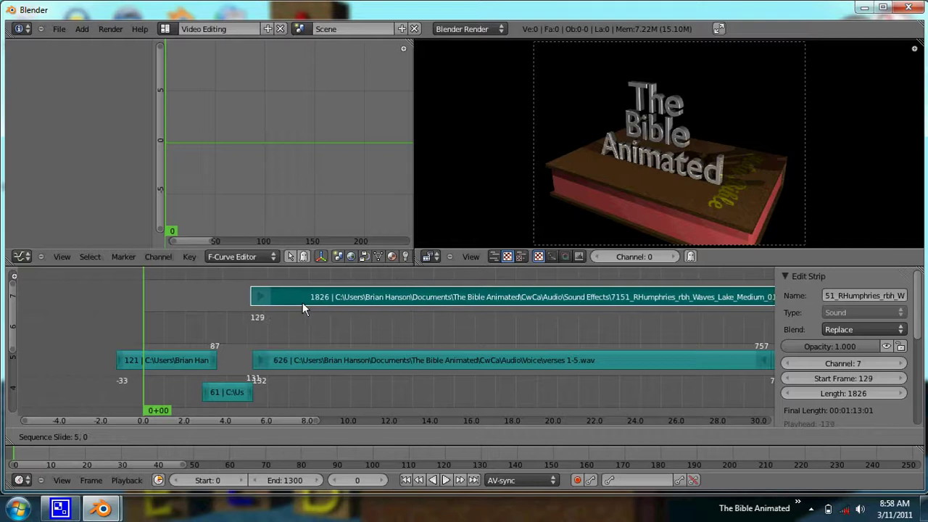
pyautogui.click(303, 303)
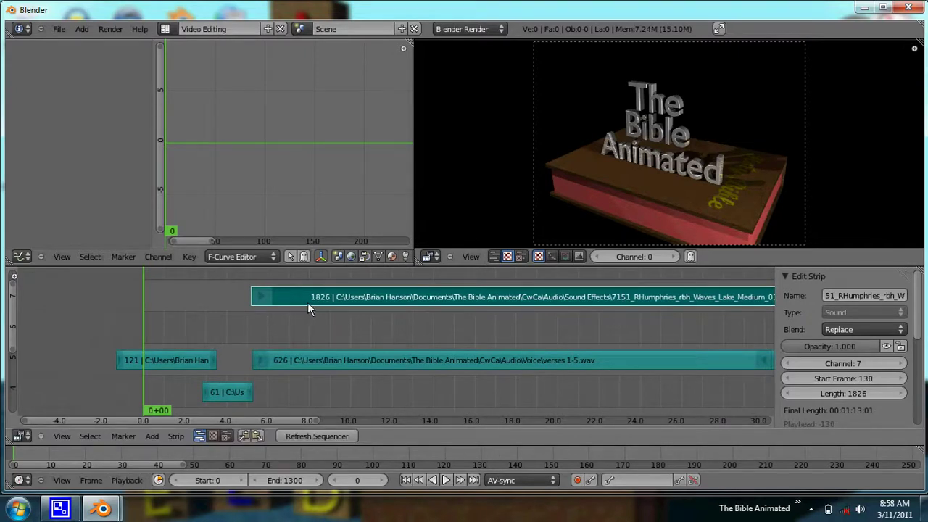
pyautogui.press('g')
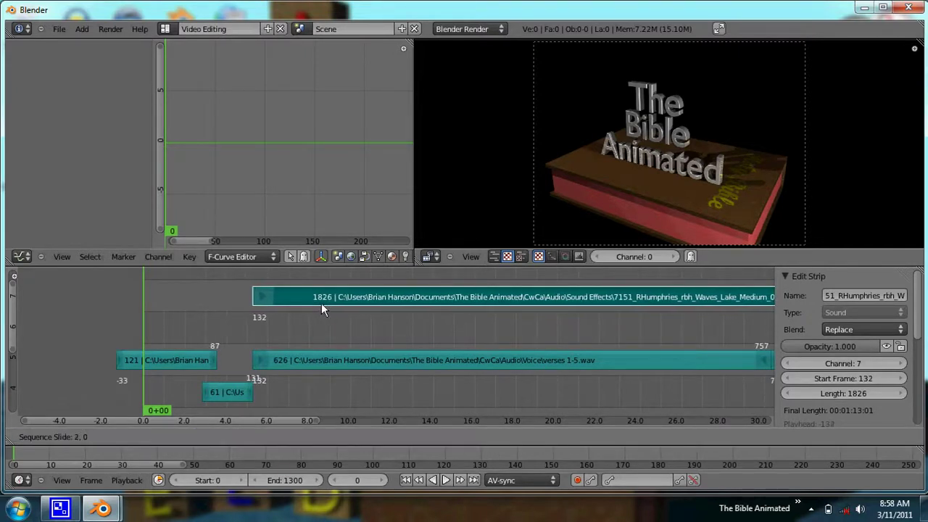
pyautogui.click(319, 302)
# Play the sequence from frame 86 to hear the waves sound together with the narration, replaying it from the same frame.
pyautogui.click(214, 328)
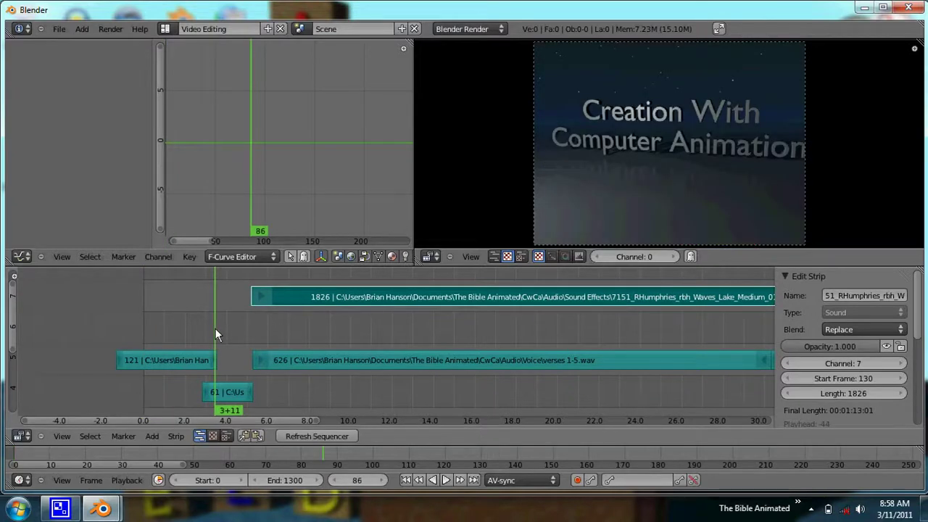
pyautogui.hotkey('alt', 'a')
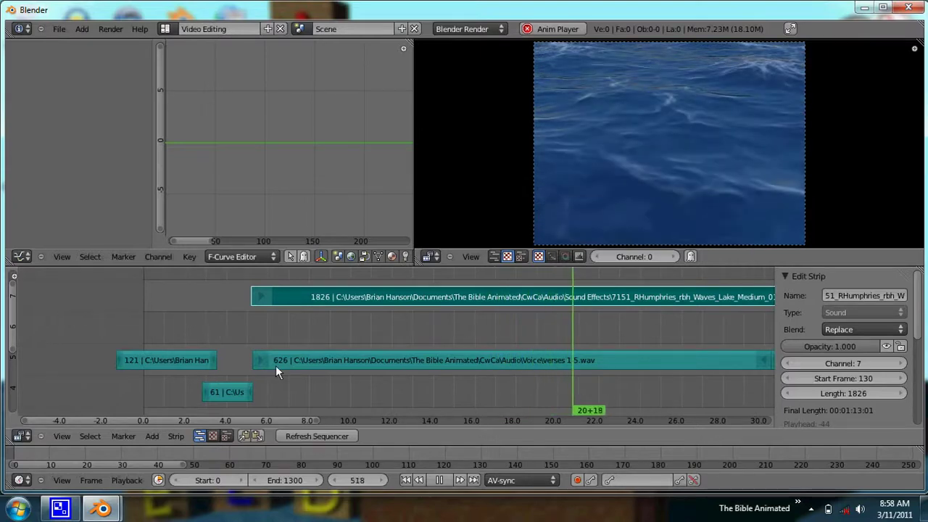
pyautogui.click(215, 318)
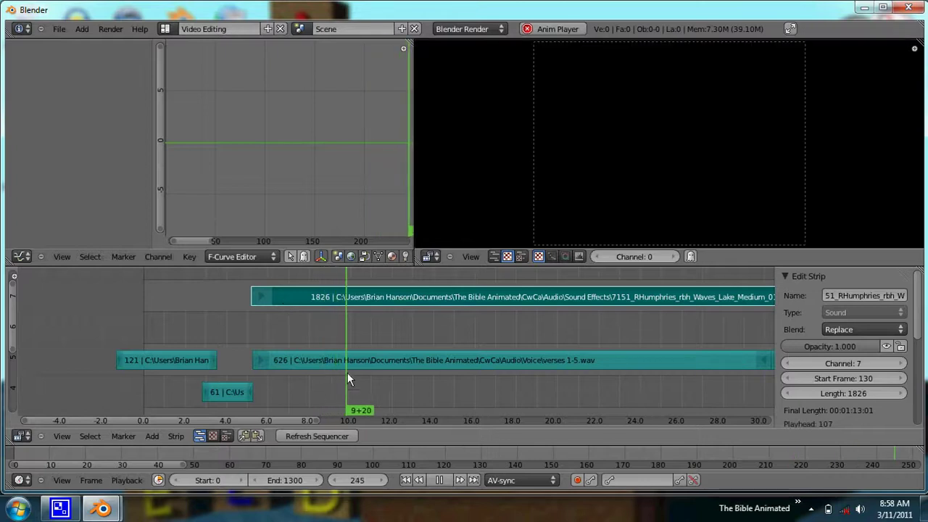
pyautogui.press('Escape')
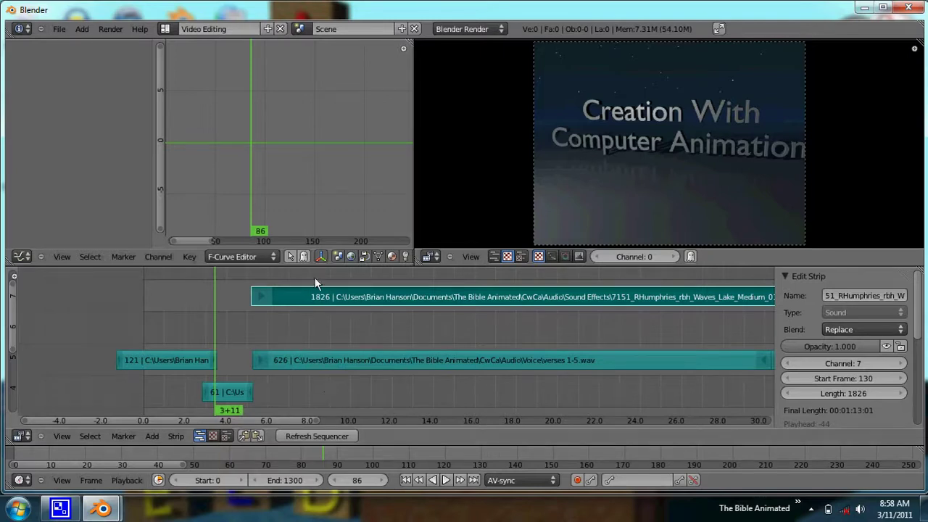
# Insert a volume keyframe of 0 on the waves sound strip at frame 130, where the strip begins.
pyautogui.click(253, 278)
pyautogui.moveTo(254, 278); pyautogui.dragTo(251, 279)
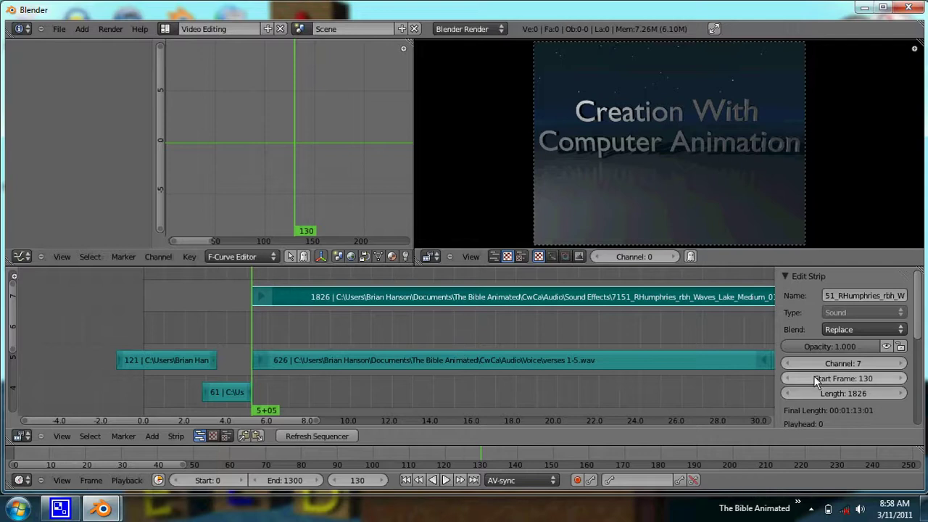
pyautogui.press('Right')
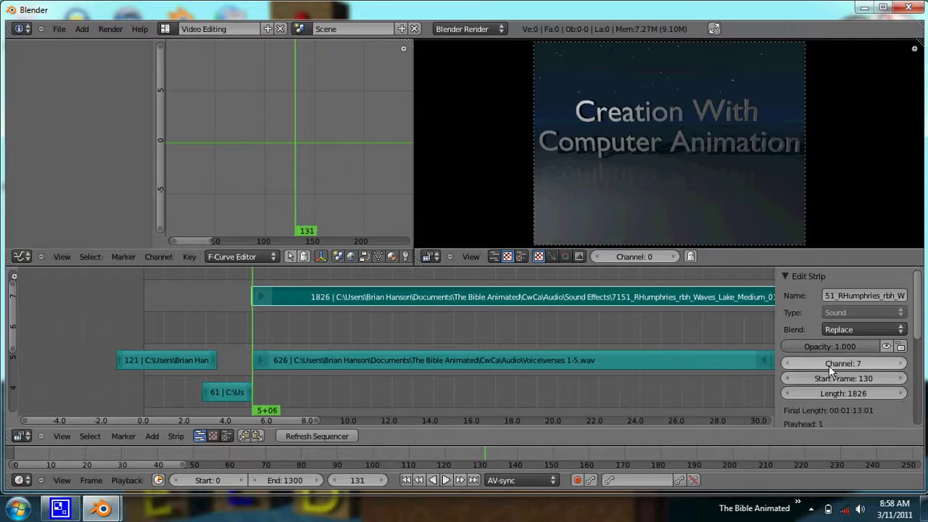
pyautogui.press('Left')
pyautogui.scroll(-6, 830, 362)
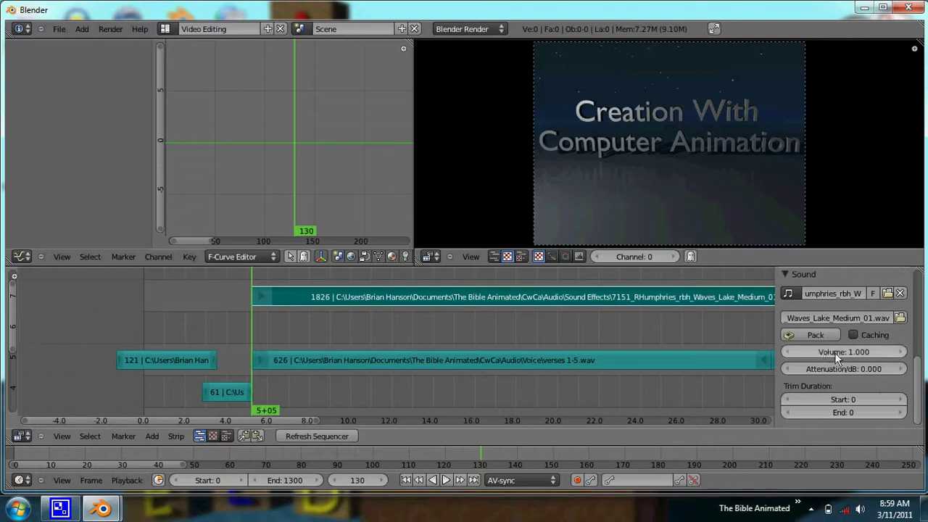
pyautogui.click(834, 352)
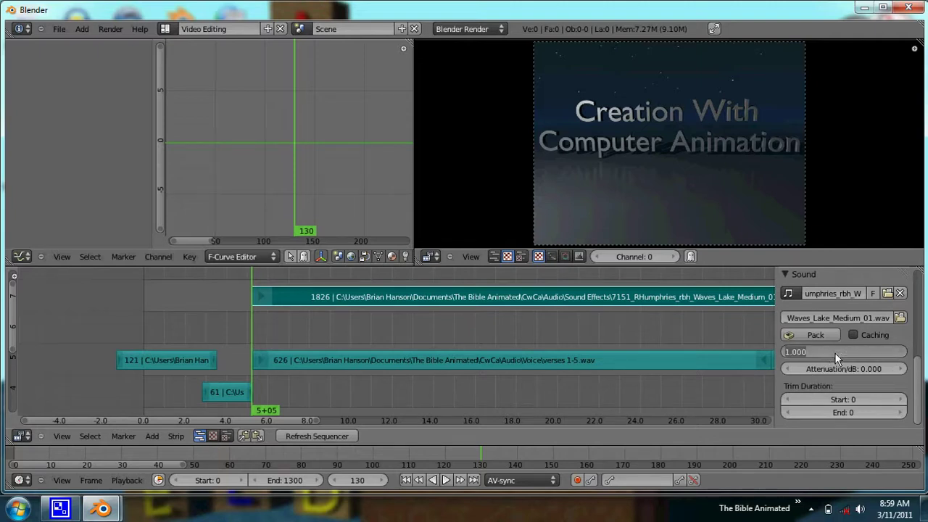
pyautogui.write('0')
pyautogui.press('Return')
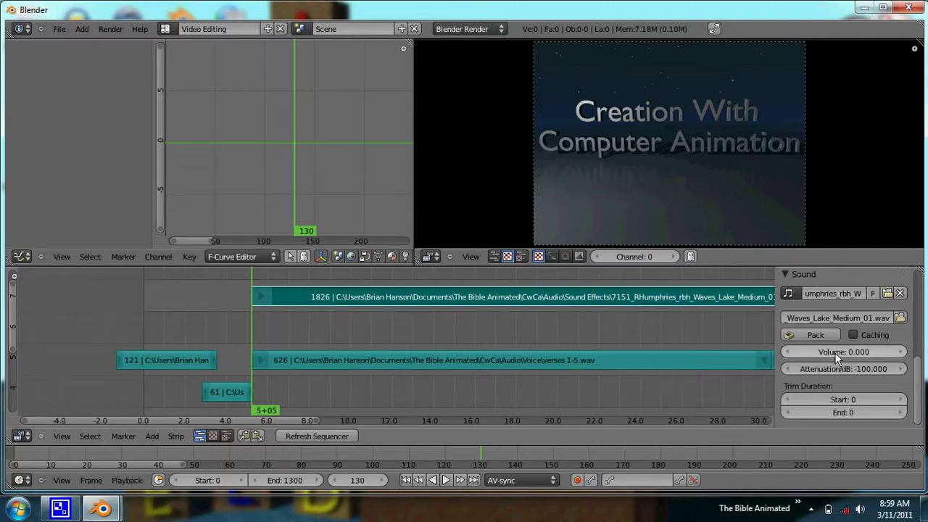
pyautogui.press('i')
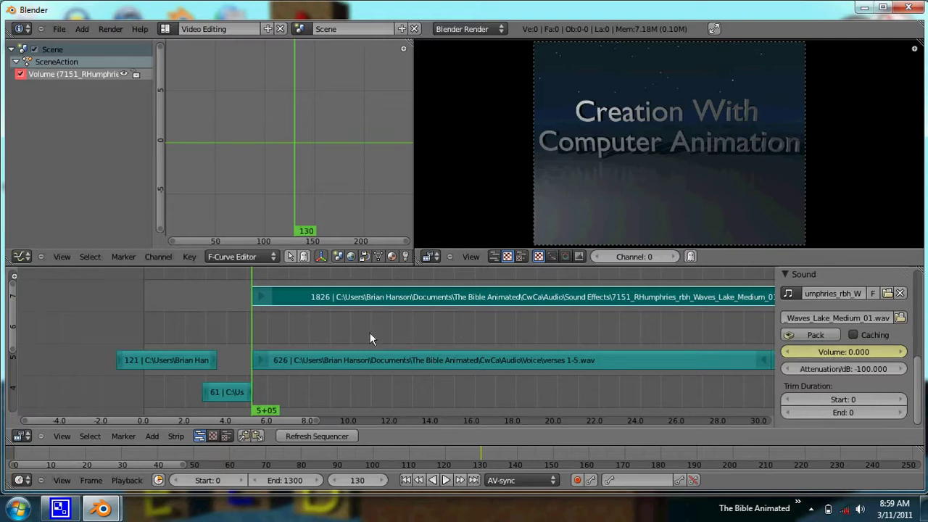
# Insert a second volume keyframe of 0.75 on the waves sound strip at frame 150.
pyautogui.press('Up')
pyautogui.press('Up')
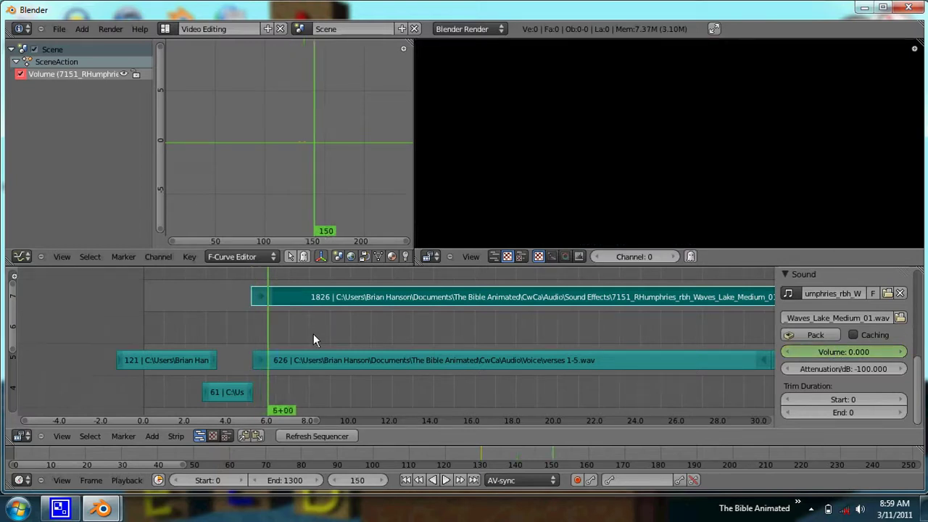
pyautogui.click(843, 352)
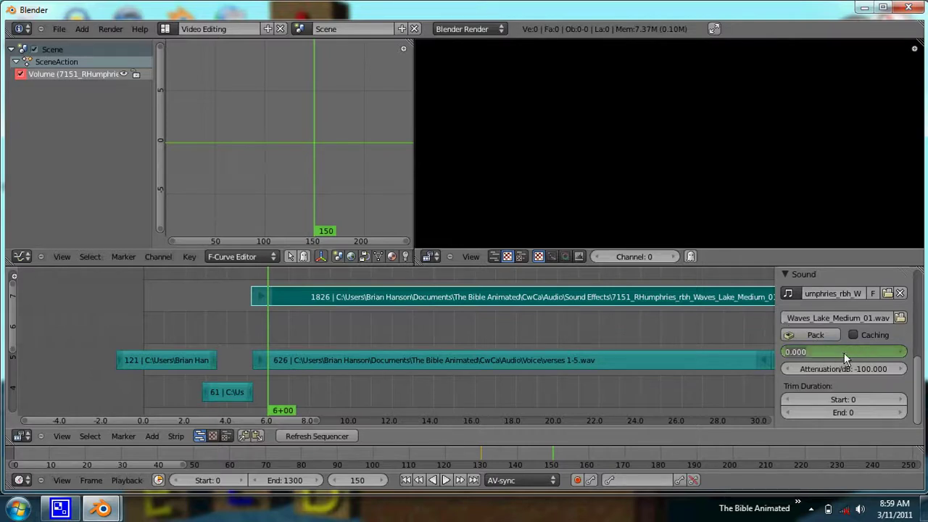
pyautogui.write('0.75')
pyautogui.press('Return')
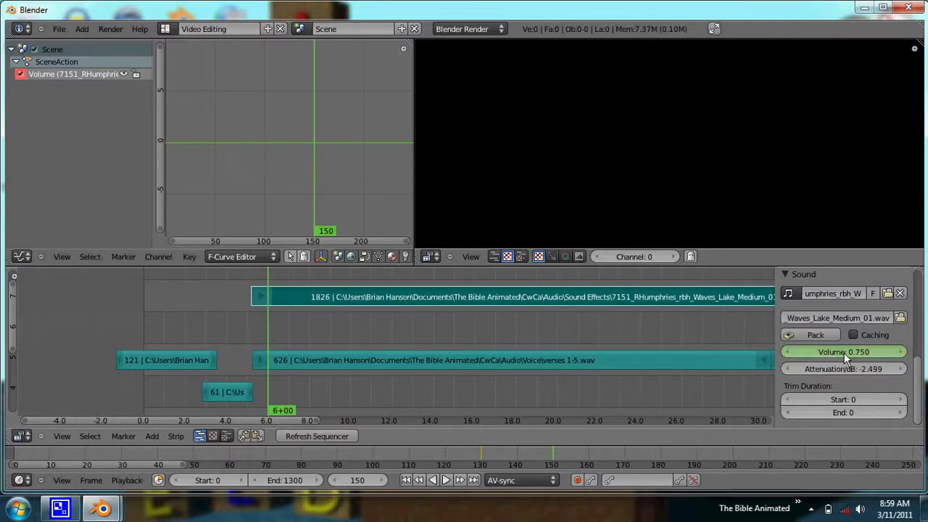
pyautogui.press('i')
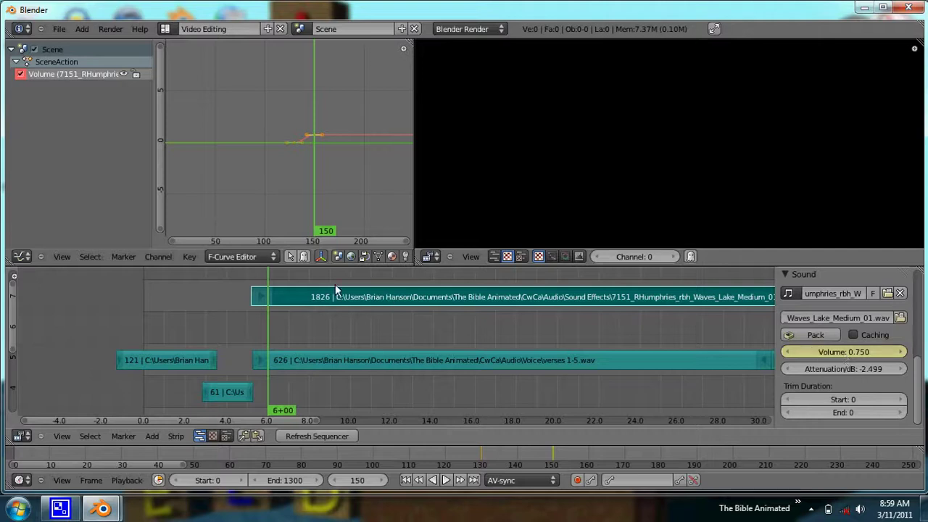
# Play the sequence from frame 105 to check the fade-in of the waves sound.
pyautogui.moveTo(379, 296); pyautogui.dragTo(293, 317, button='middle')
pyautogui.moveTo(169, 292); pyautogui.dragTo(150, 298)
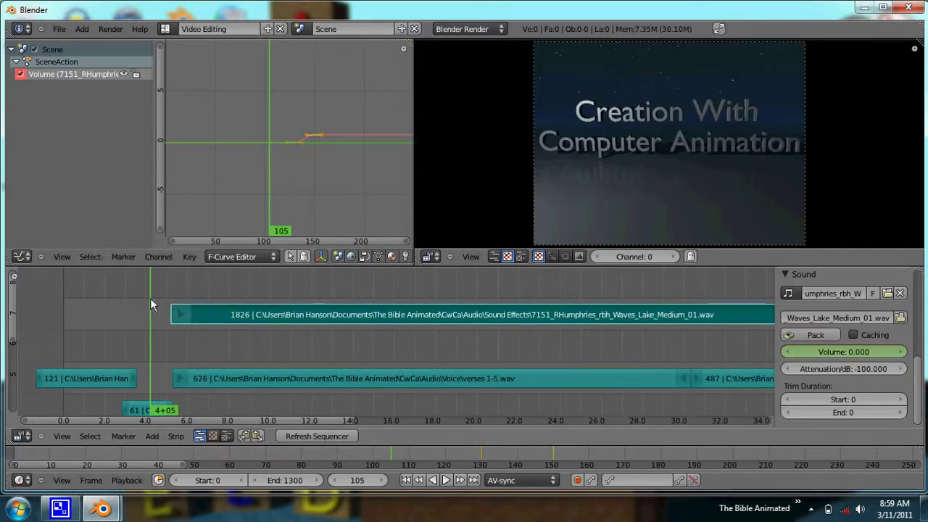
pyautogui.hotkey('alt', 'a')
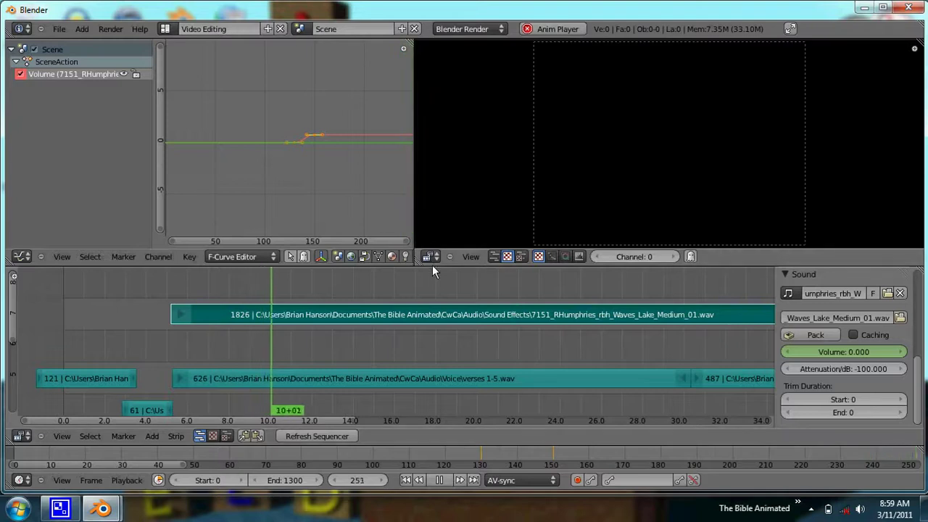
pyautogui.press('Escape')
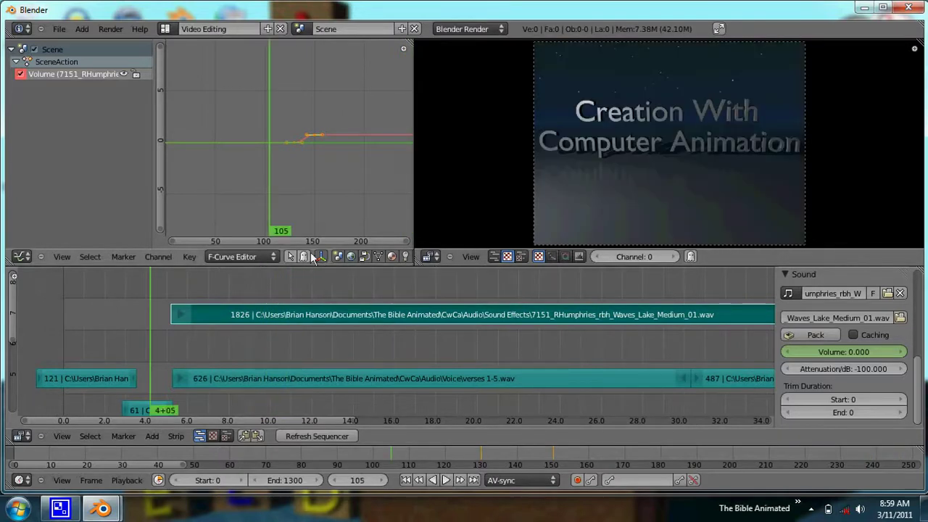
# Set the waves strip's volume keyframe at frame 150 to 0.5.
pyautogui.click(313, 116)
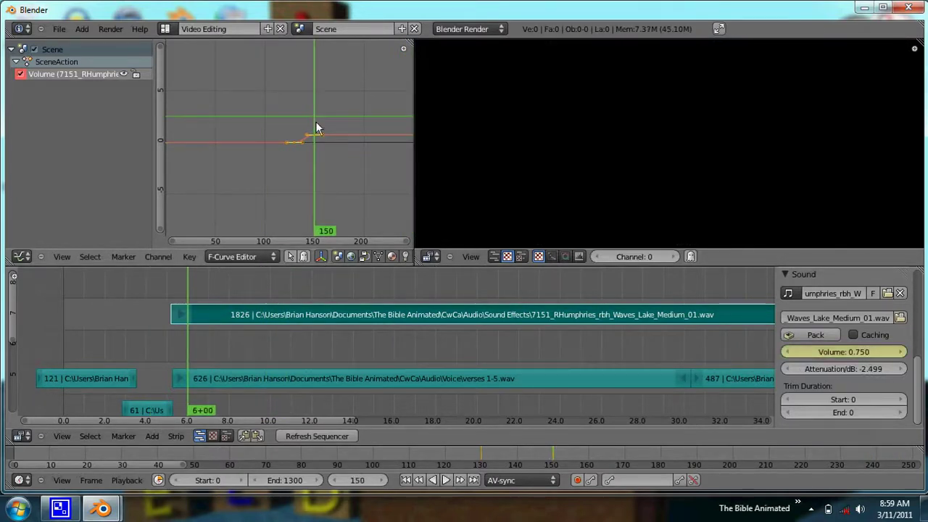
pyautogui.scroll(2, 319, 145)
pyautogui.scroll(8, 323, 155)
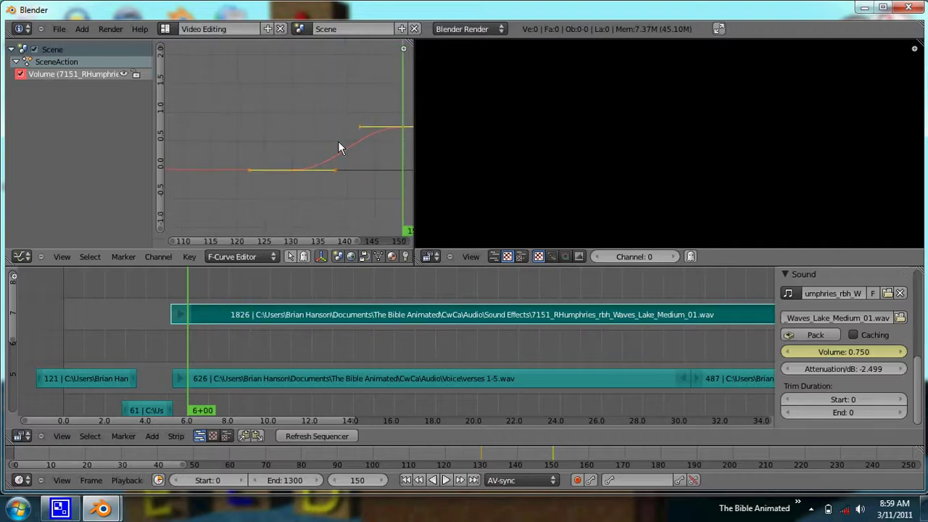
pyautogui.scroll(2, 282, 155)
pyautogui.moveTo(271, 152); pyautogui.dragTo(310, 143, button='middle')
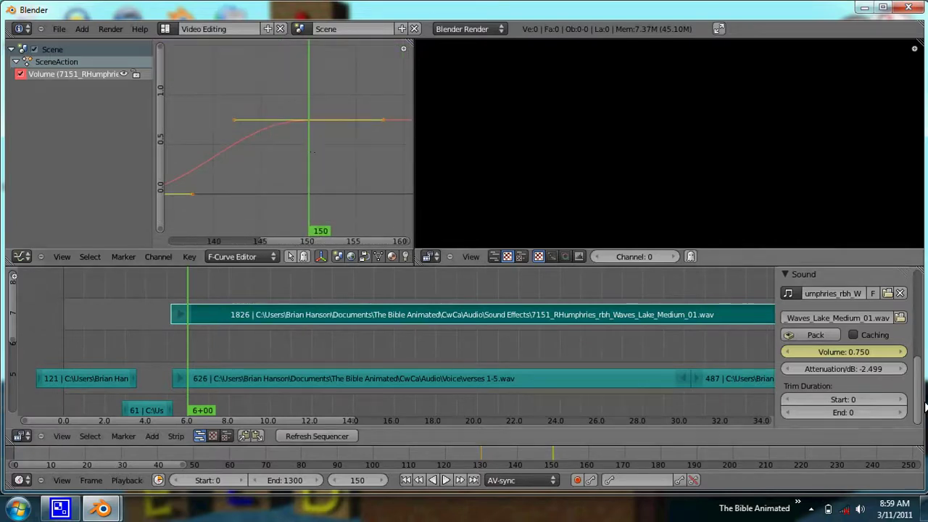
pyautogui.click(836, 350)
pyautogui.write('0.5')
pyautogui.press('Return')
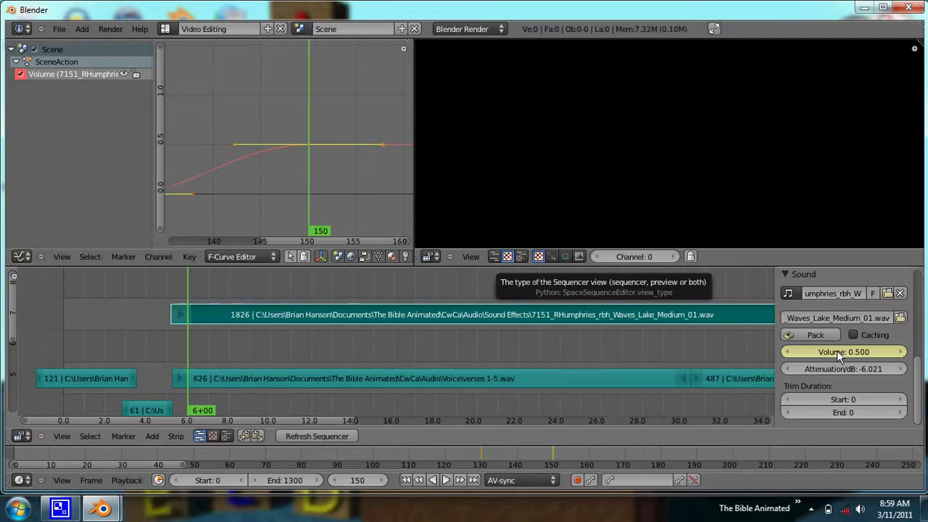
# Examine the waves volume curve between both keyframes and play the sequence from frame 150 to hear the level.
pyautogui.scroll(-2, 302, 180)
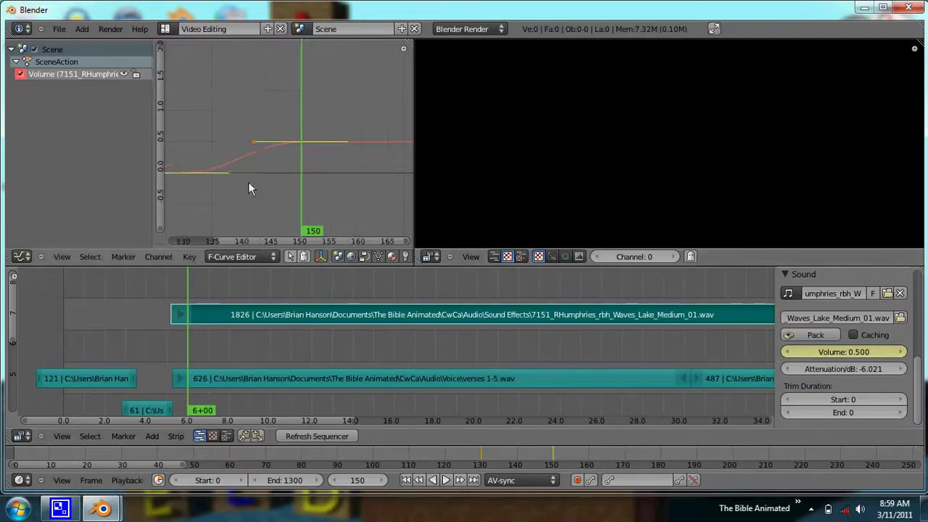
pyautogui.moveTo(249, 182); pyautogui.dragTo(277, 178, button='middle')
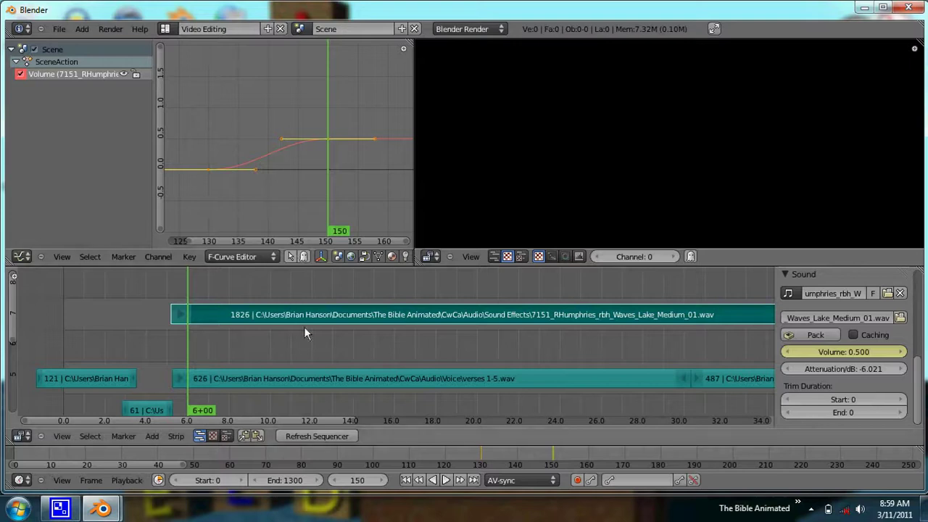
pyautogui.hotkey('alt', 'a')
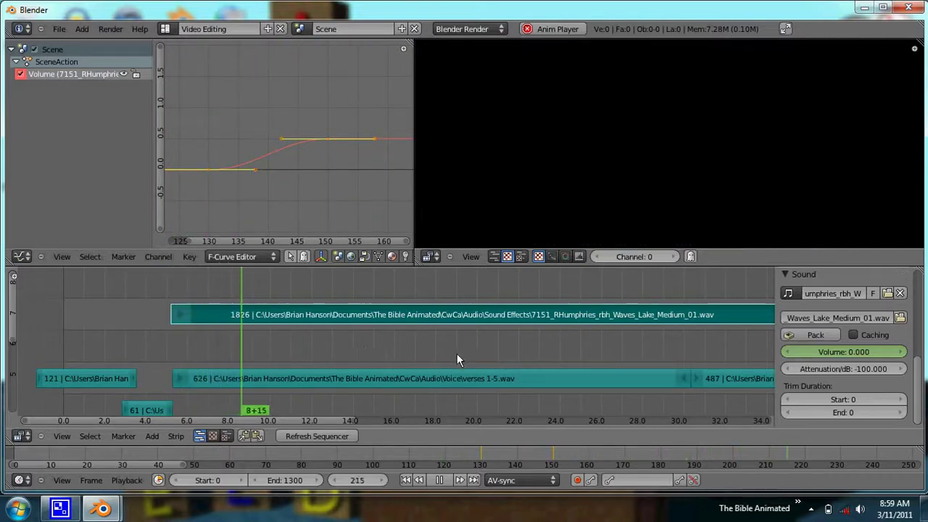
pyautogui.press('Escape')
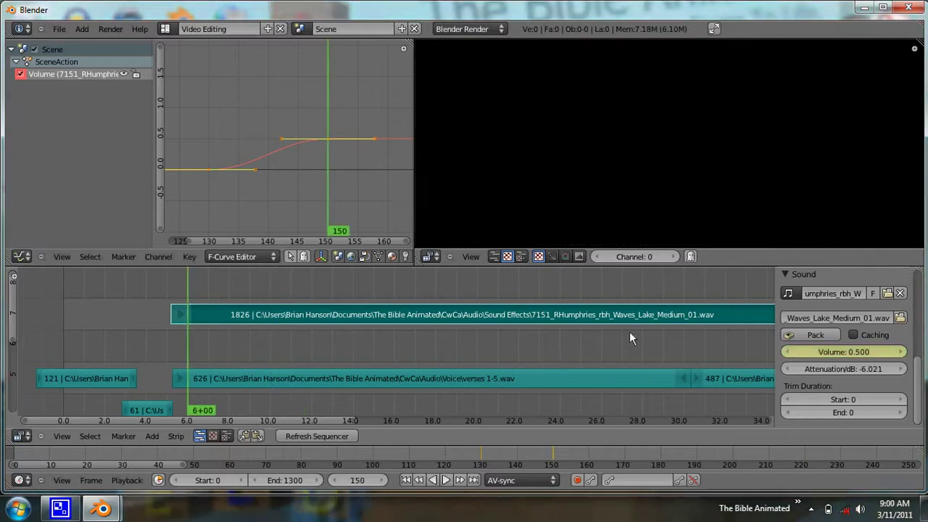
# Move the 516-frame PNG image strip up to channel 2 so it overlaps the end of the 01.avi strip by about 2 seconds.
pyautogui.press('Home')
pyautogui.scroll(-5, 584, 333)
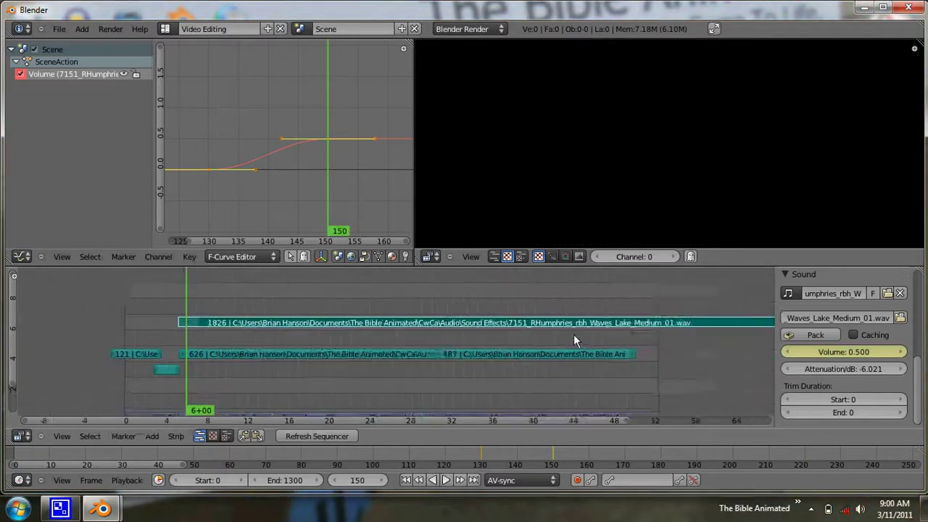
pyautogui.moveTo(492, 298); pyautogui.dragTo(634, 295, button='middle')
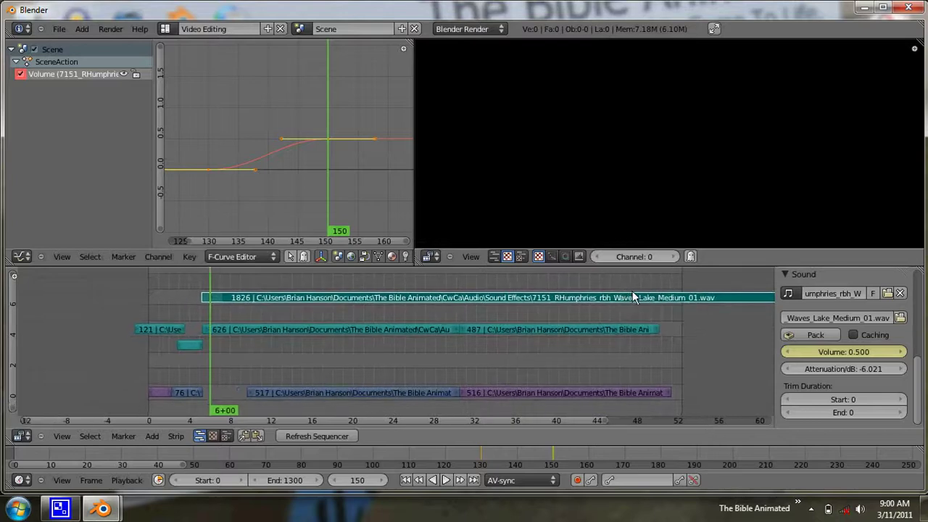
pyautogui.moveTo(498, 359)
pyautogui.keyDown('ctrl'); pyautogui.mouseDown(button='middle')
pyautogui.moveTo(500, 351)
pyautogui.moveTo(487, 350)
pyautogui.moveTo(526, 351)
pyautogui.moveTo(507, 348)
pyautogui.mouseUp(button='middle'); pyautogui.keyUp('ctrl')
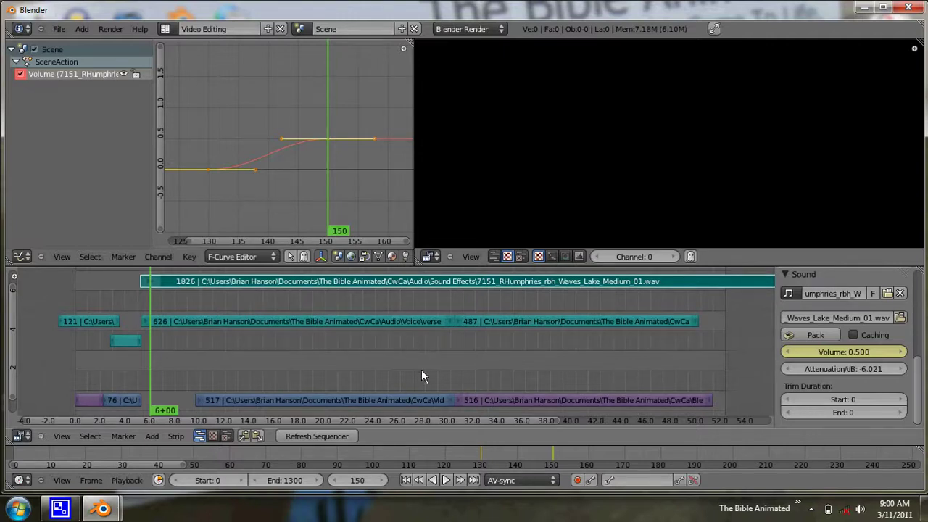
pyautogui.rightClick(400, 393)
pyautogui.moveTo(507, 401); pyautogui.dragTo(488, 385, button='right')
# Move the 516-frame PNG strip on channel 2 earlier to start at frame 683, overlapping the 01.avi strip by 3 seconds.
pyautogui.rightClick(397, 401)
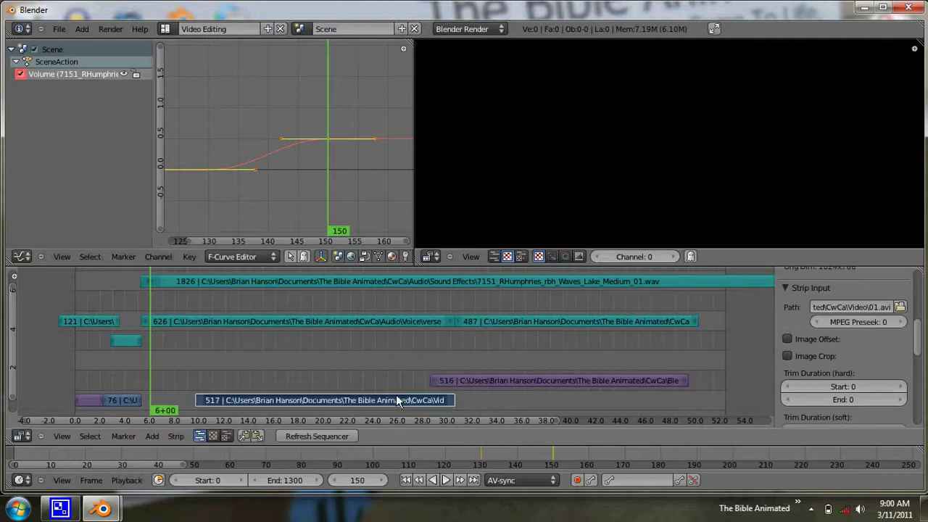
pyautogui.rightClick(481, 379)
pyautogui.click(153, 435)
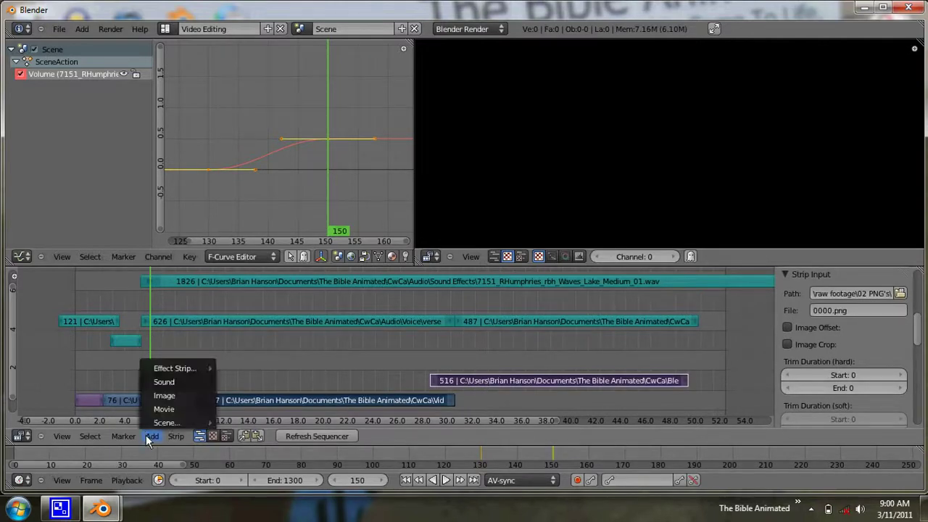
pyautogui.moveTo(194, 368)
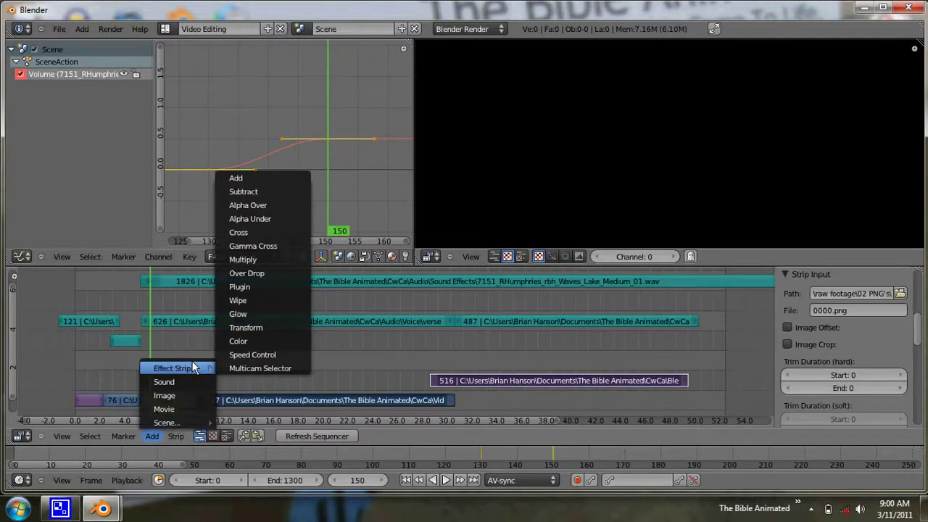
pyautogui.click(388, 374)
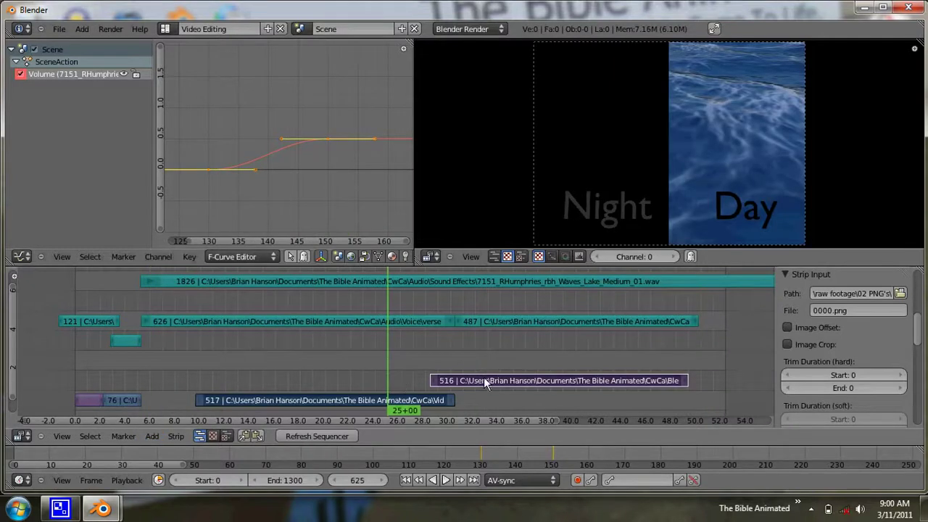
pyautogui.press('g')
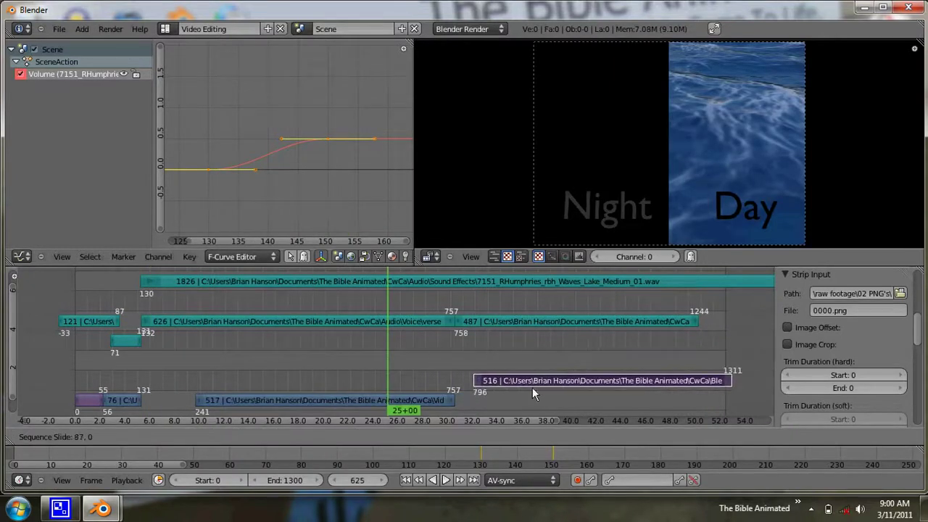
pyautogui.click(477, 378)
# Add a Cross effect with the PNG strip as first input and 01.avi as second, and scrub through the transition.
pyautogui.rightClick(347, 403)
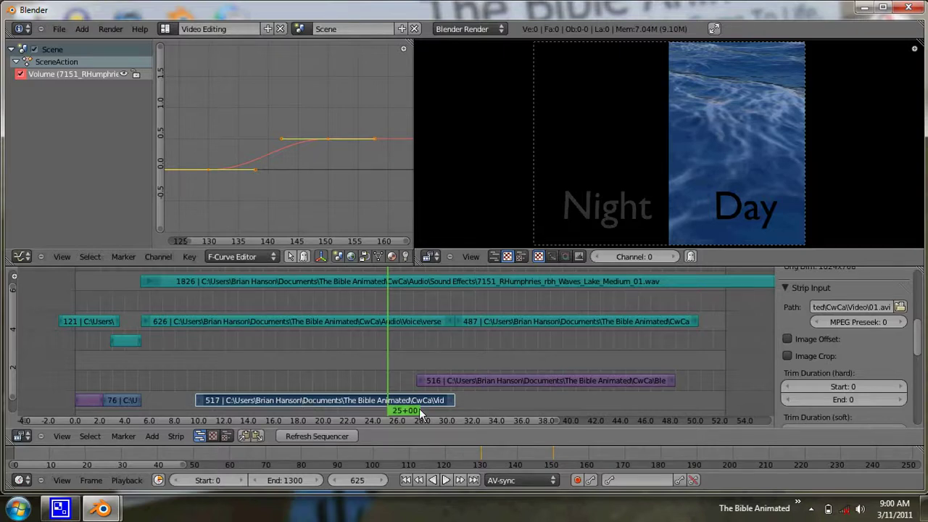
pyautogui.rightClick(475, 385)
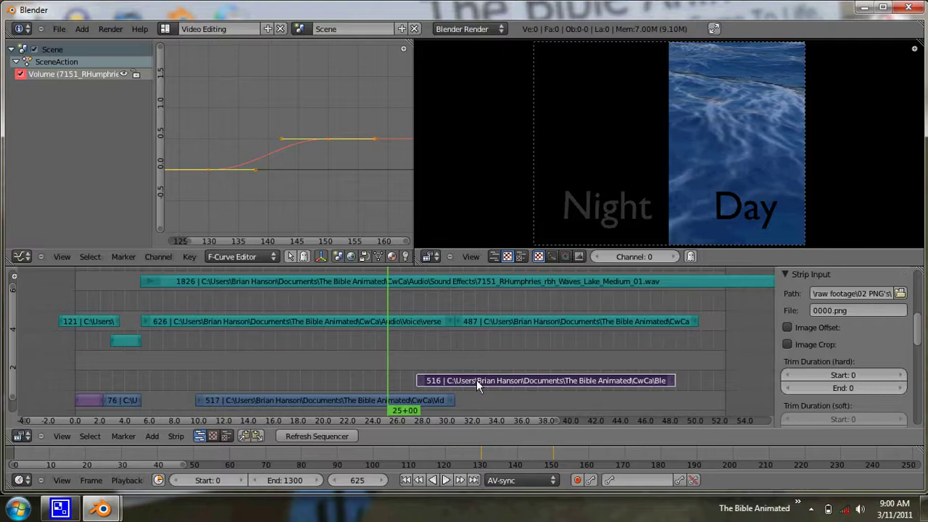
pyautogui.rightClick(353, 402)
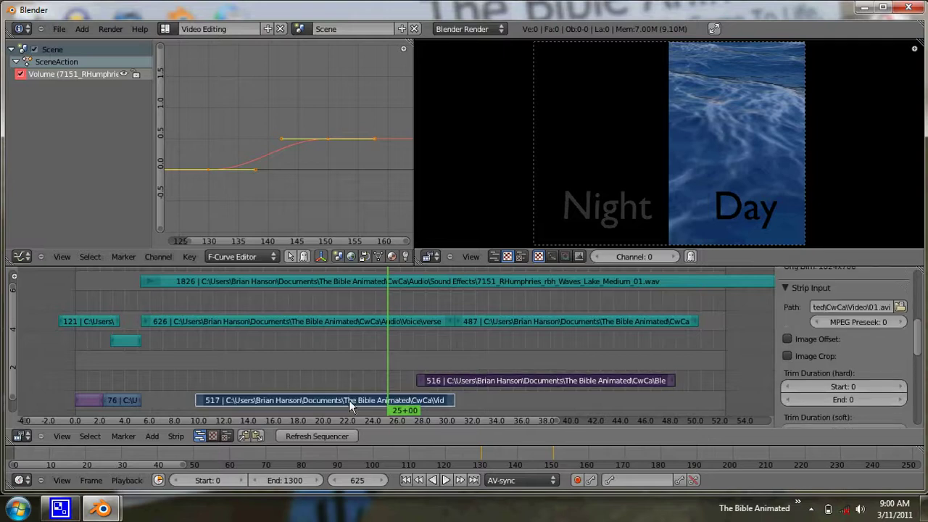
pyautogui.click(157, 436)
pyautogui.moveTo(179, 367)
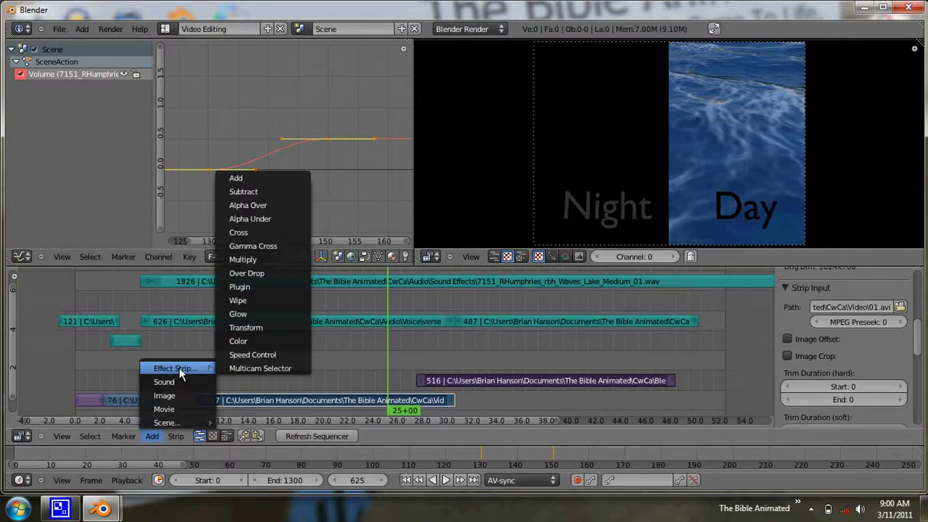
pyautogui.click(260, 232)
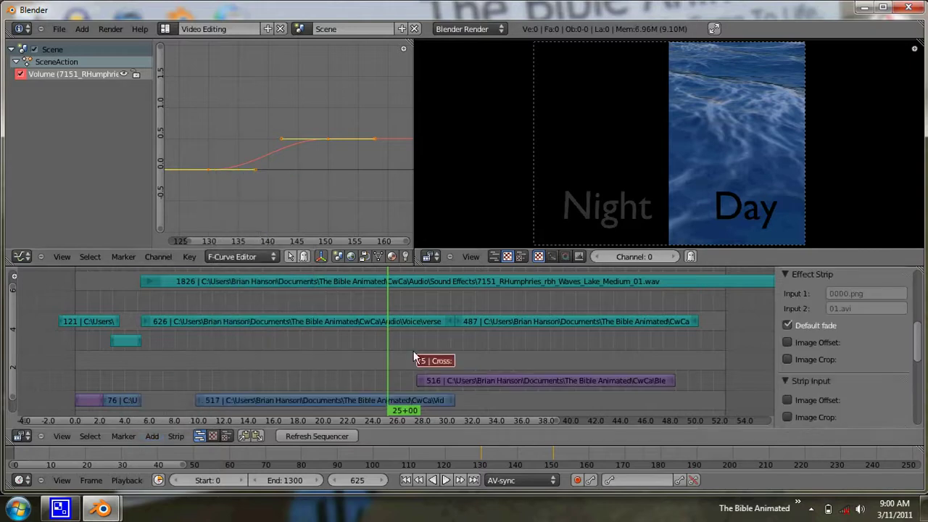
pyautogui.moveTo(408, 357); pyautogui.dragTo(513, 380)
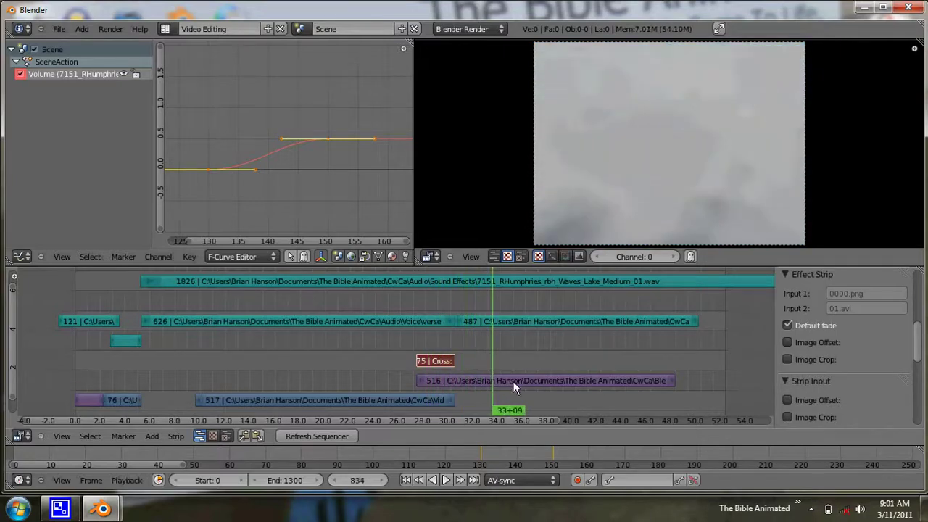
# Replace the Cross effect with a new one going from 01.avi to the PNG strip, and scrub through it.
pyautogui.press('x')
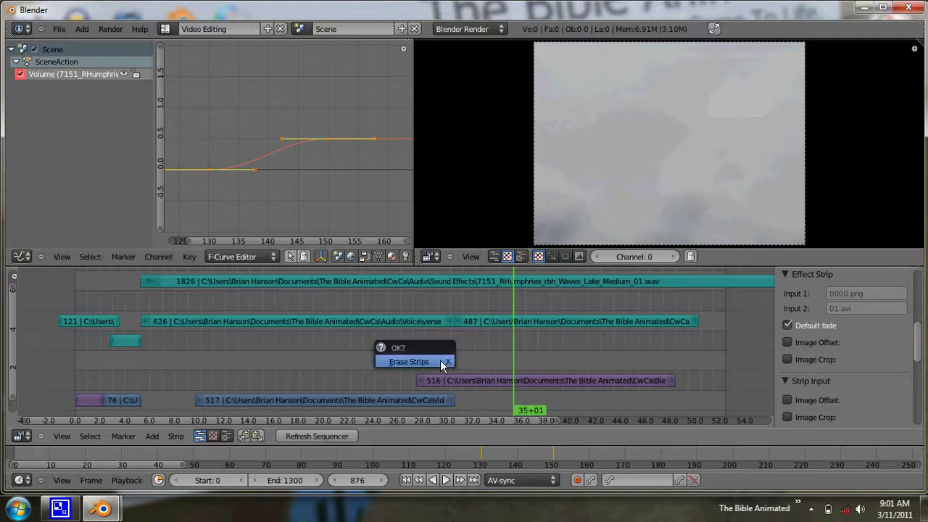
pyautogui.click(440, 361)
pyautogui.rightClick(362, 399)
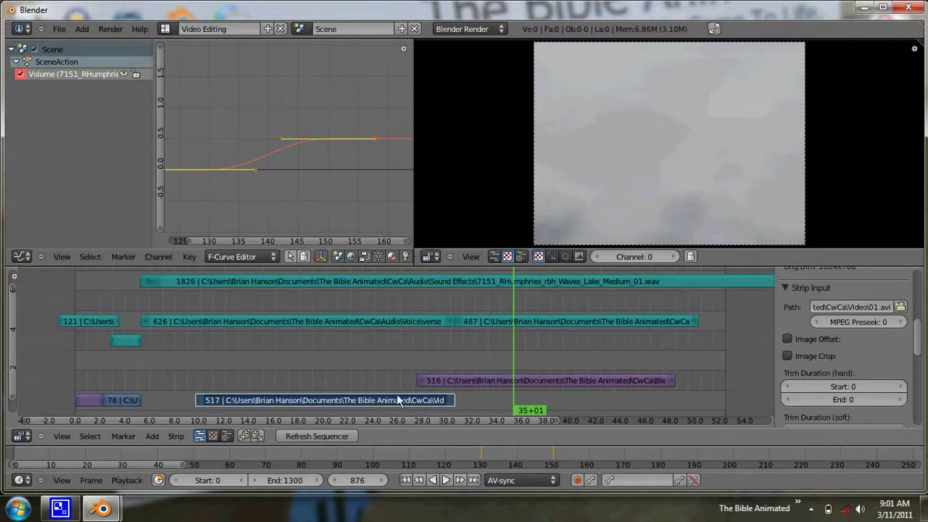
pyautogui.rightClick(472, 382)
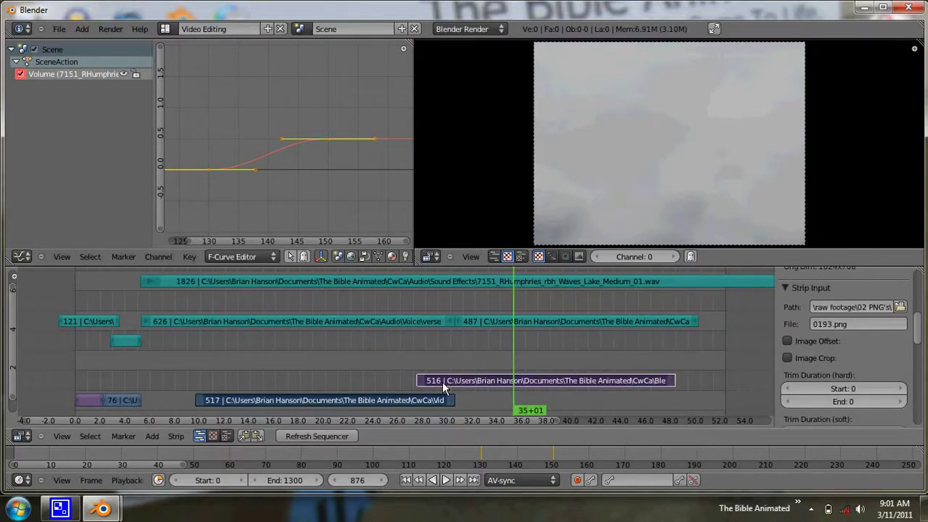
pyautogui.click(152, 436)
pyautogui.moveTo(177, 369)
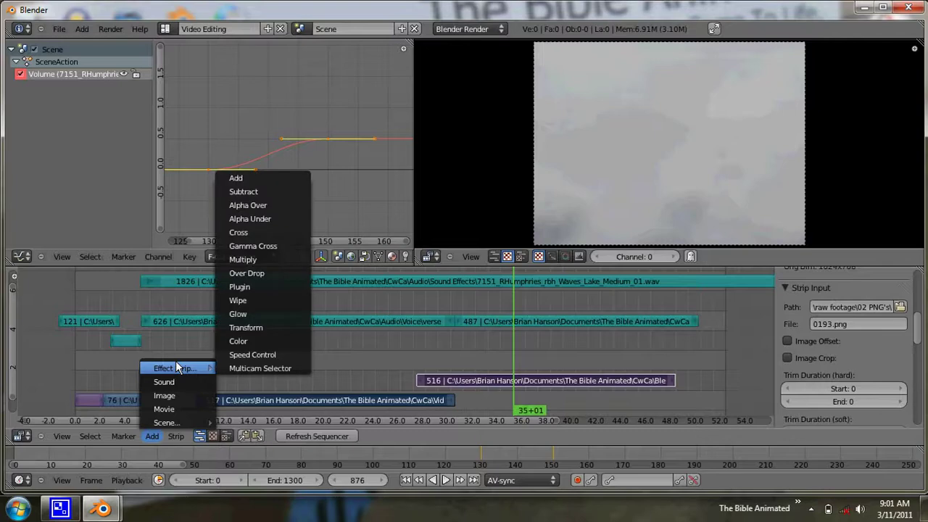
pyautogui.click(250, 232)
pyautogui.moveTo(398, 377); pyautogui.dragTo(433, 373)
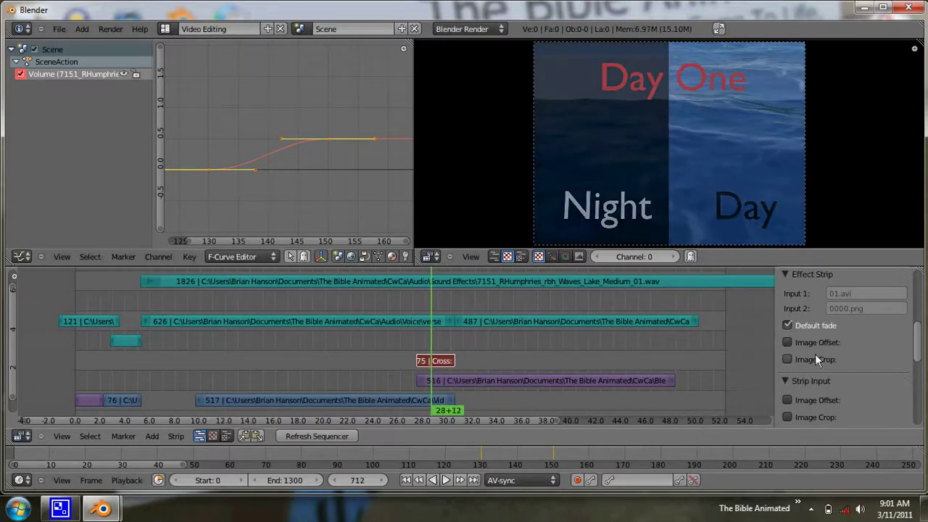
# Examine the Cross strip's blend modes, effect inputs and filter settings.
pyautogui.scroll(-5, 850, 372)
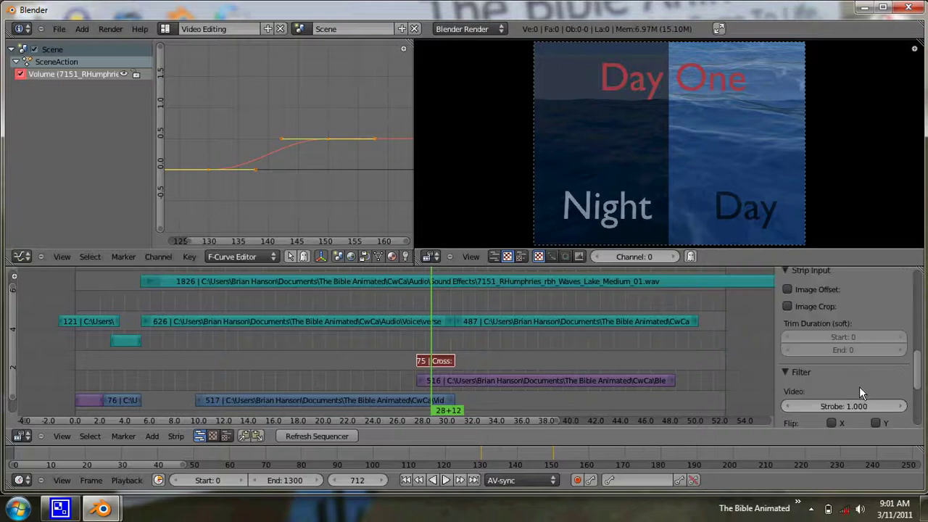
pyautogui.scroll(8, 860, 391)
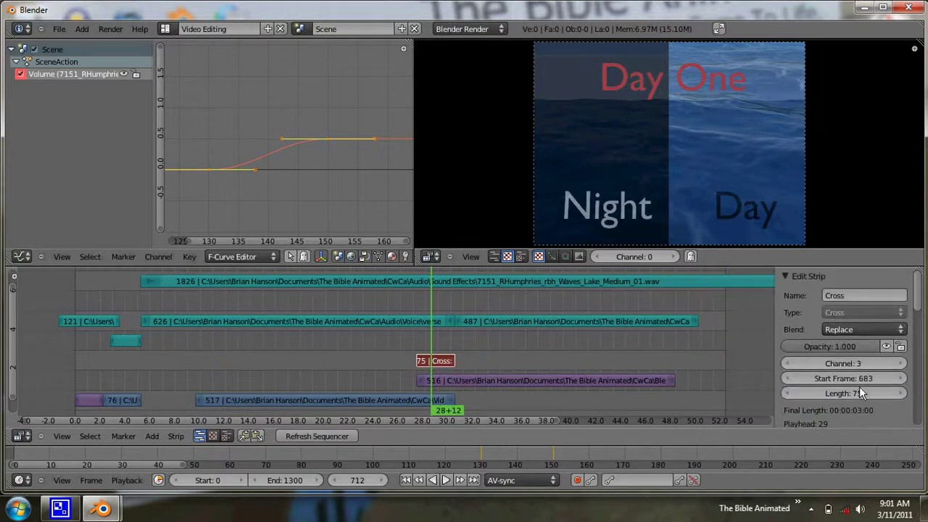
pyautogui.click(897, 330)
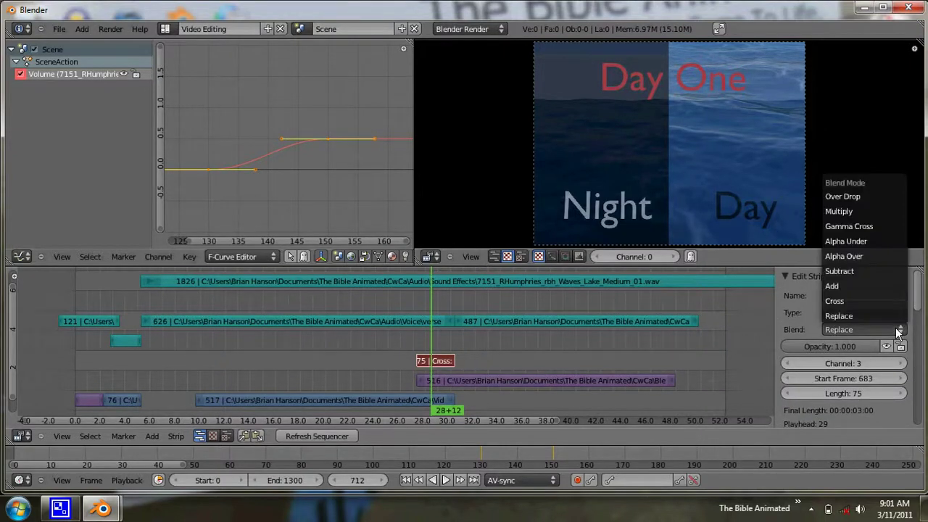
pyautogui.scroll(-6, 878, 362)
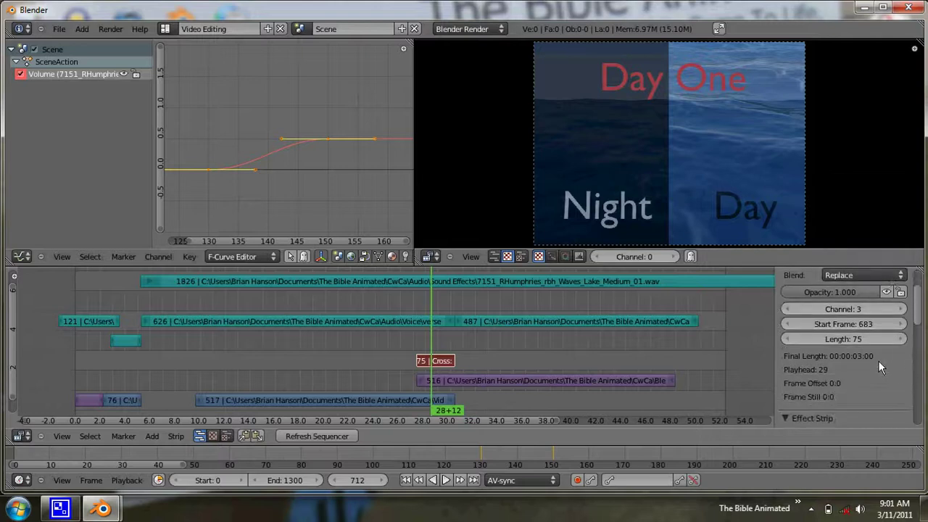
pyautogui.scroll(-3, 878, 360)
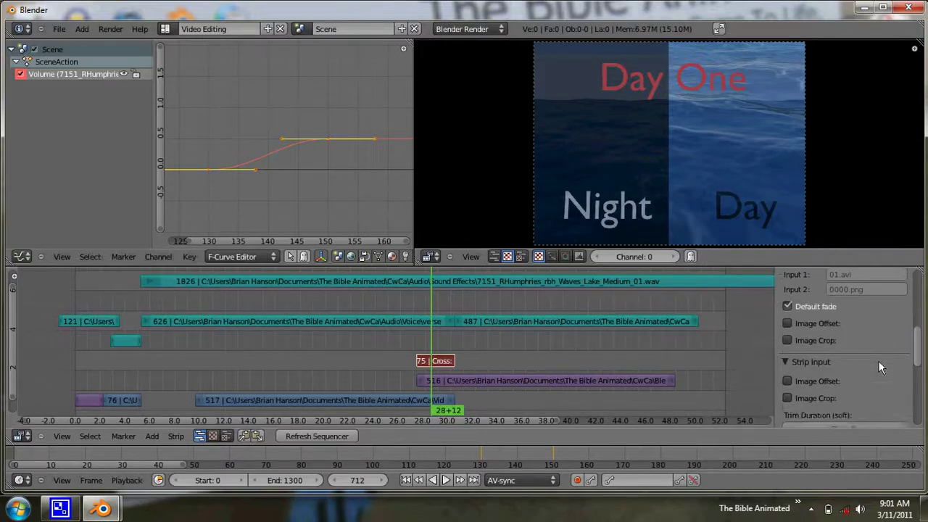
pyautogui.scroll(2, 438, 367)
# Replace the Cross effect with a Wipe effect from 01.avi to the PNG strip and play the transition.
pyautogui.press('x')
pyautogui.click(442, 377)
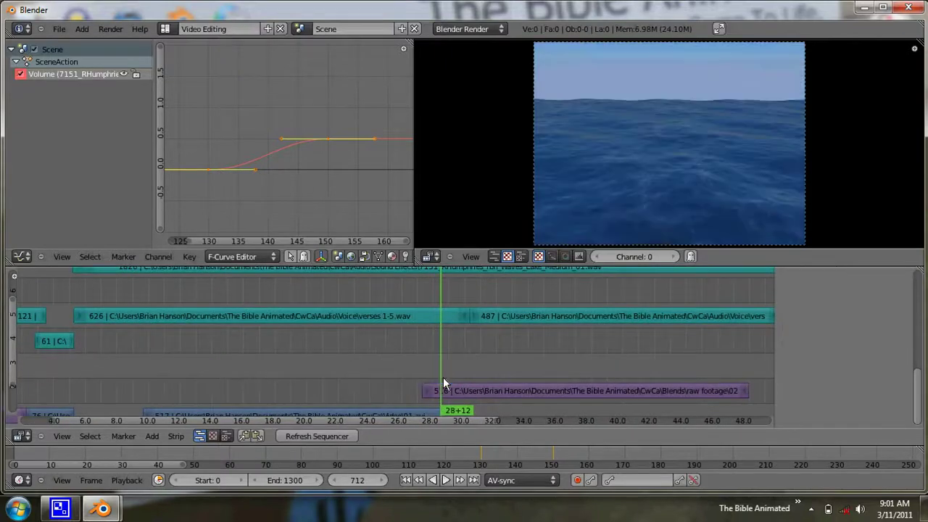
pyautogui.scroll(-2, 443, 377)
pyautogui.rightClick(351, 396)
pyautogui.rightClick(486, 392)
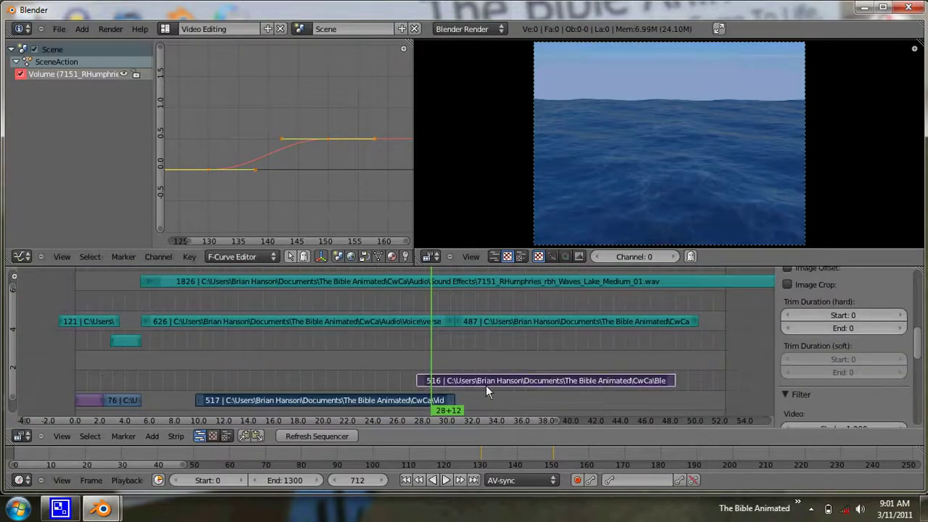
pyautogui.click(163, 433)
pyautogui.moveTo(184, 361)
pyautogui.click(267, 297)
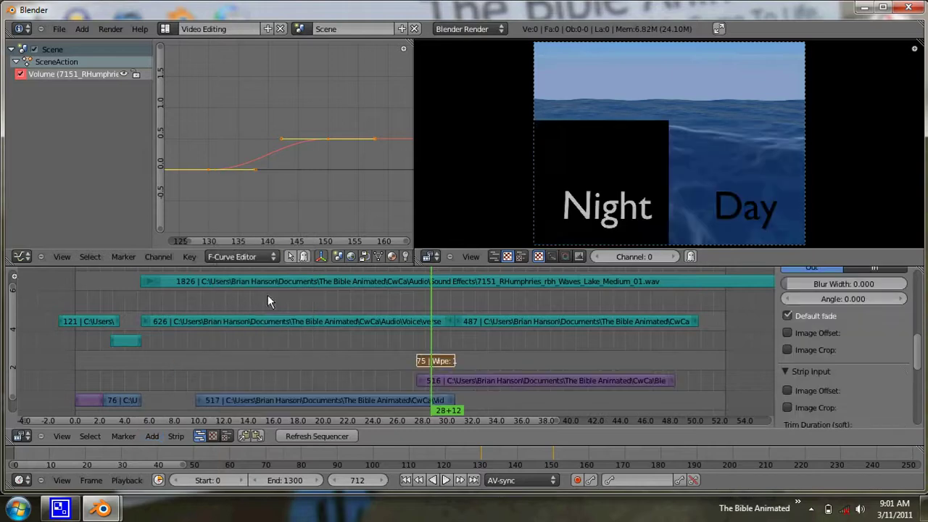
pyautogui.hotkey('alt', 'a')
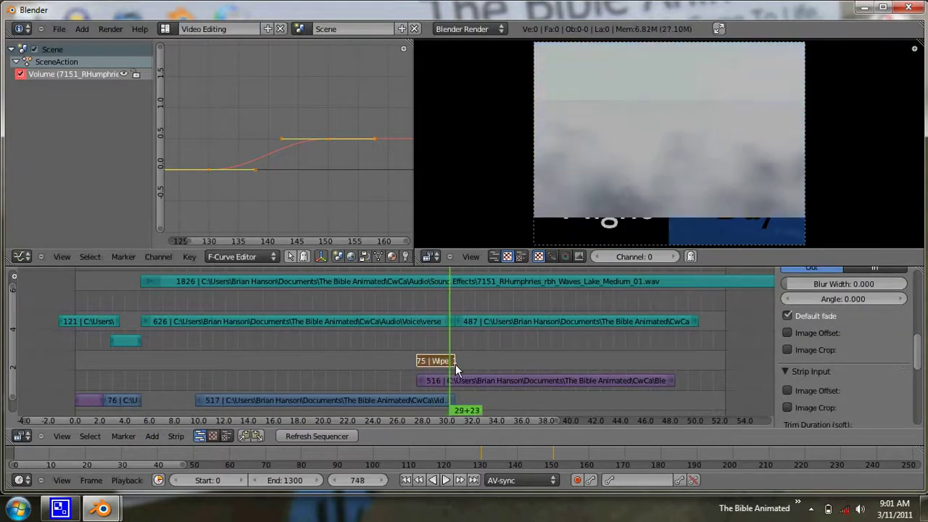
pyautogui.click(452, 366)
# Set the Wipe effect's blur width to about 0.626 and play the softened transition.
pyautogui.scroll(3, 840, 333)
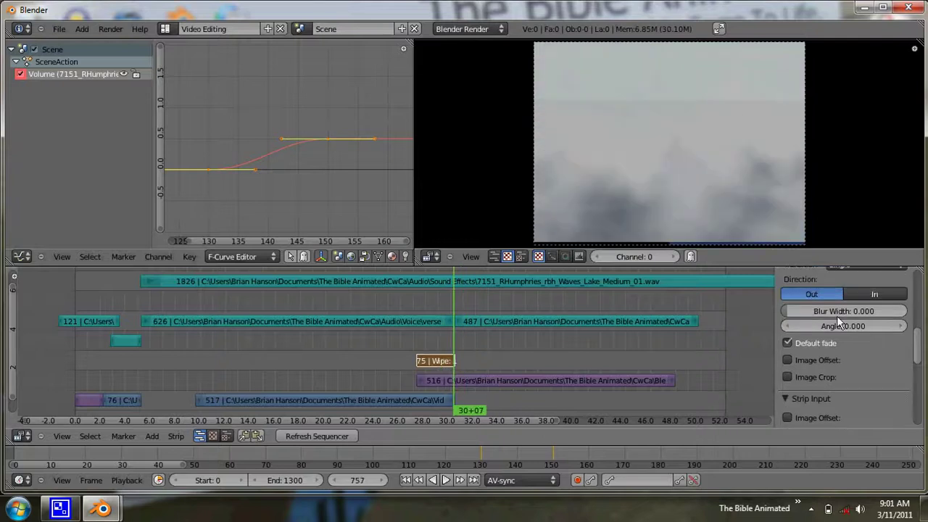
pyautogui.moveTo(850, 365); pyautogui.dragTo(898, 365)
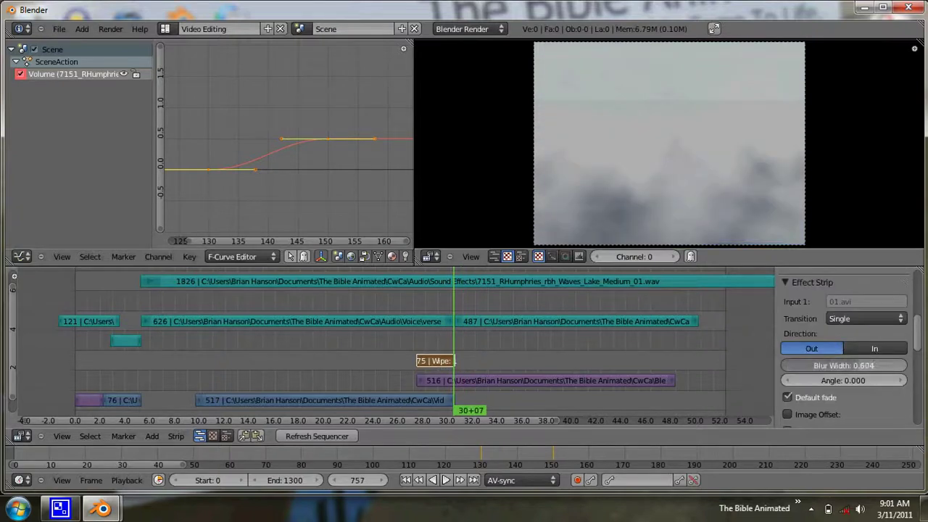
pyautogui.moveTo(410, 361); pyautogui.dragTo(438, 366)
pyautogui.hotkey('alt', 'a')
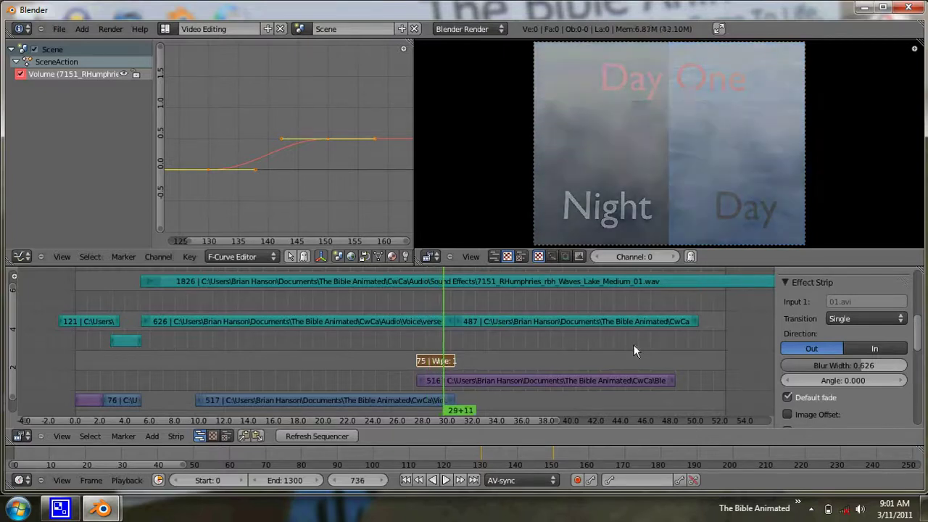
# Lower the Wipe effect's blur width to 0.242 and play the transition again.
pyautogui.moveTo(837, 365); pyautogui.dragTo(812, 365)
pyautogui.moveTo(812, 366); pyautogui.dragTo(786, 365)
pyautogui.moveTo(391, 360); pyautogui.dragTo(433, 360)
pyautogui.hotkey('alt', 'a')
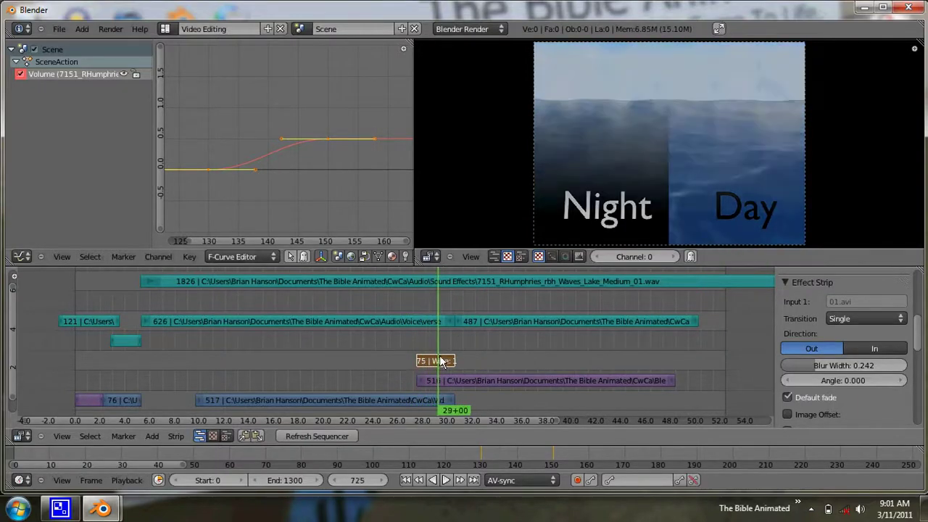
pyautogui.hotkey('alt', 'a')
# Set the Wipe effect's angle to 7.100 and scrub through the transition.
pyautogui.moveTo(848, 380); pyautogui.dragTo(906, 380)
pyautogui.moveTo(436, 354); pyautogui.dragTo(494, 362)
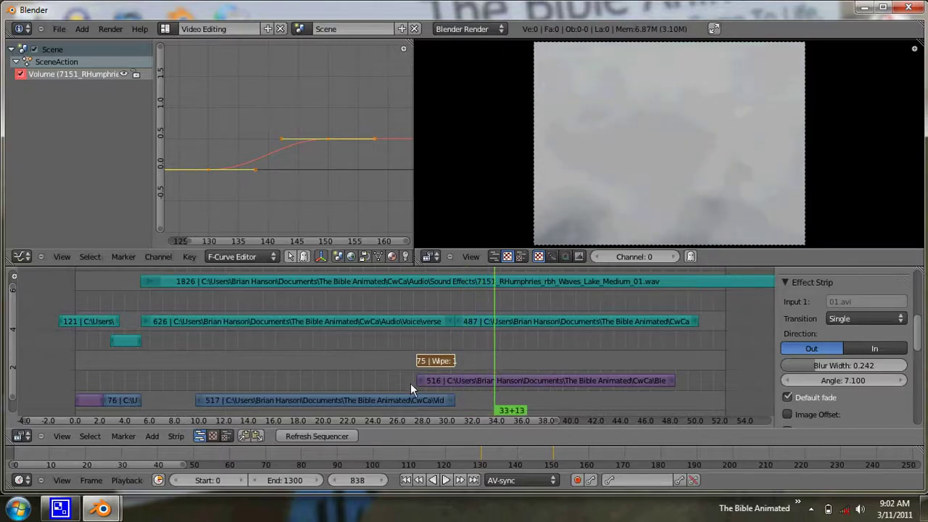
# Scrub through the angled wipe and set the PNG image strip's blend mode to Replace.
pyautogui.rightClick(453, 380)
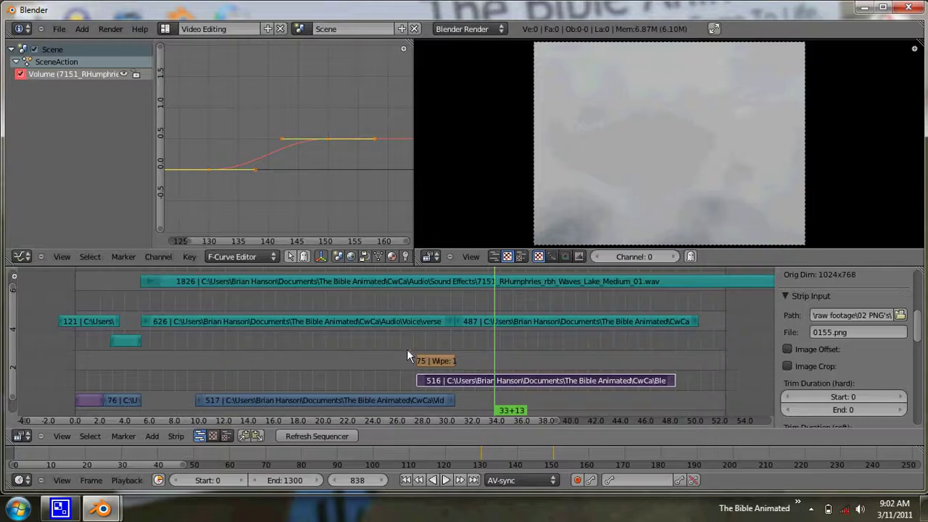
pyautogui.moveTo(407, 349); pyautogui.dragTo(459, 353)
pyautogui.scroll(5, 869, 363)
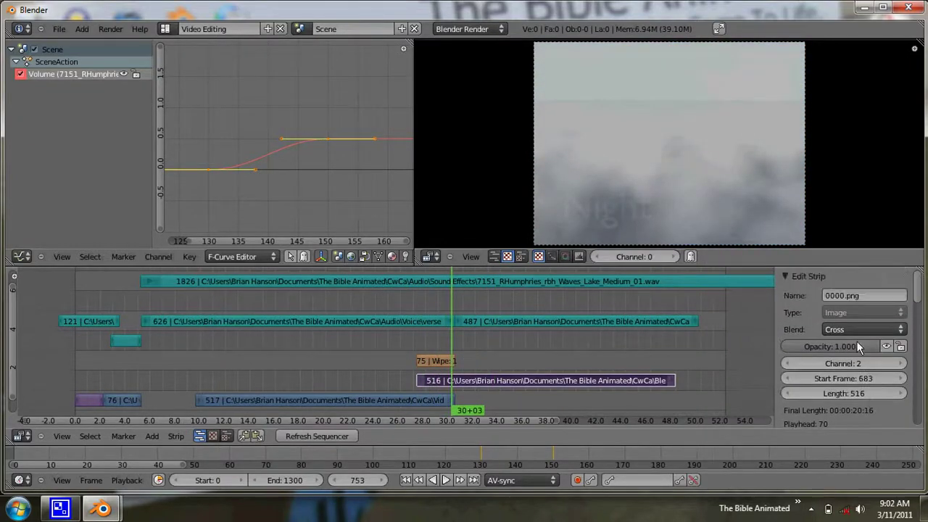
pyautogui.click(856, 328)
pyautogui.click(848, 316)
# Examine the PNG strip's input, filter, color and proxy settings.
pyautogui.scroll(-10, 868, 379)
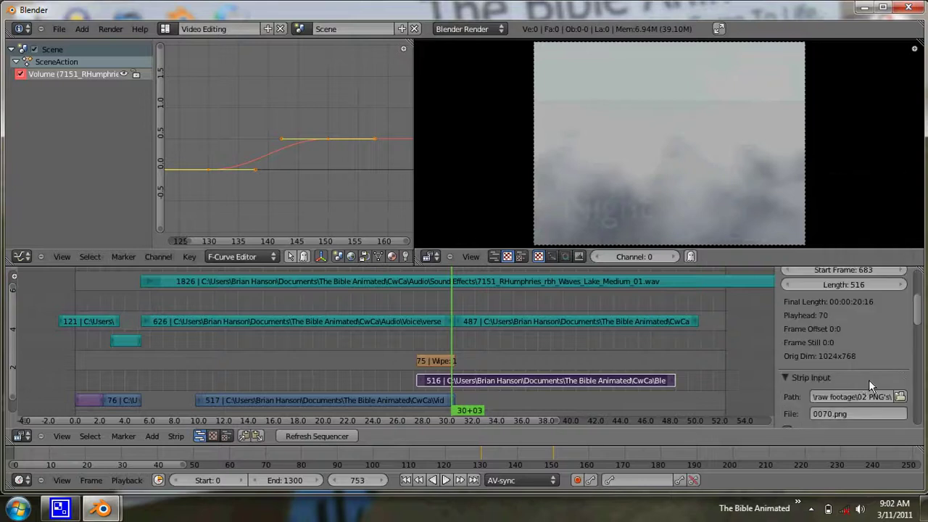
pyautogui.scroll(-8, 852, 380)
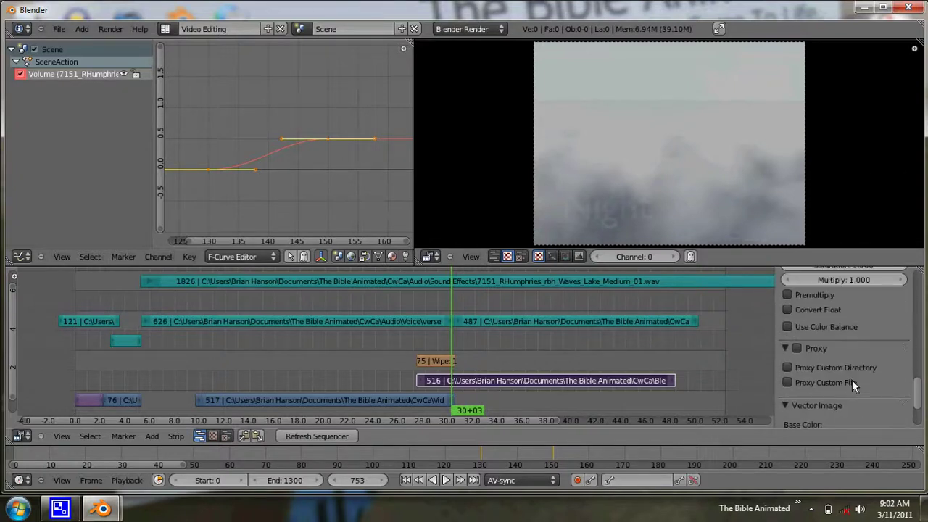
pyautogui.scroll(3, 868, 398)
pyautogui.scroll(3, 867, 399)
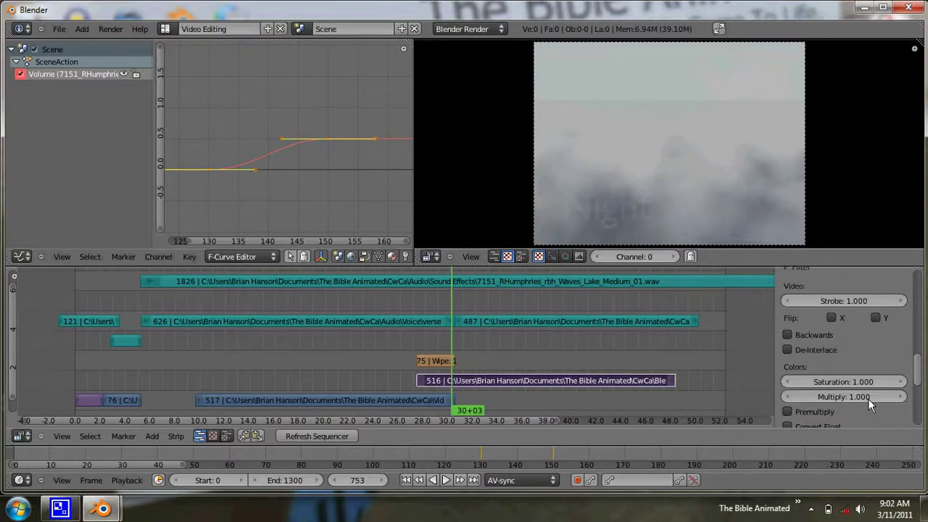
# Select the Wipe effect strip and set its blend mode to Replace.
pyautogui.scroll(4, 909, 397)
pyautogui.scroll(10, 909, 396)
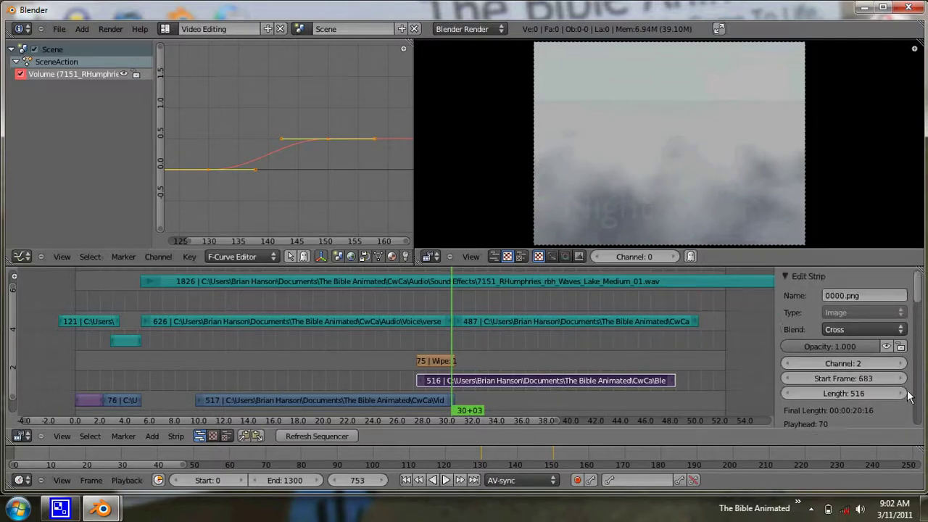
pyautogui.click(896, 329)
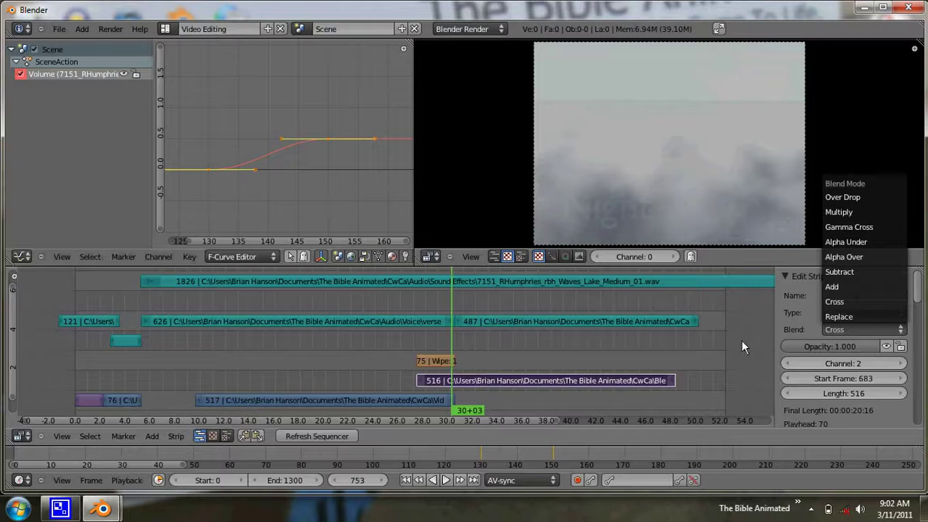
pyautogui.rightClick(435, 361)
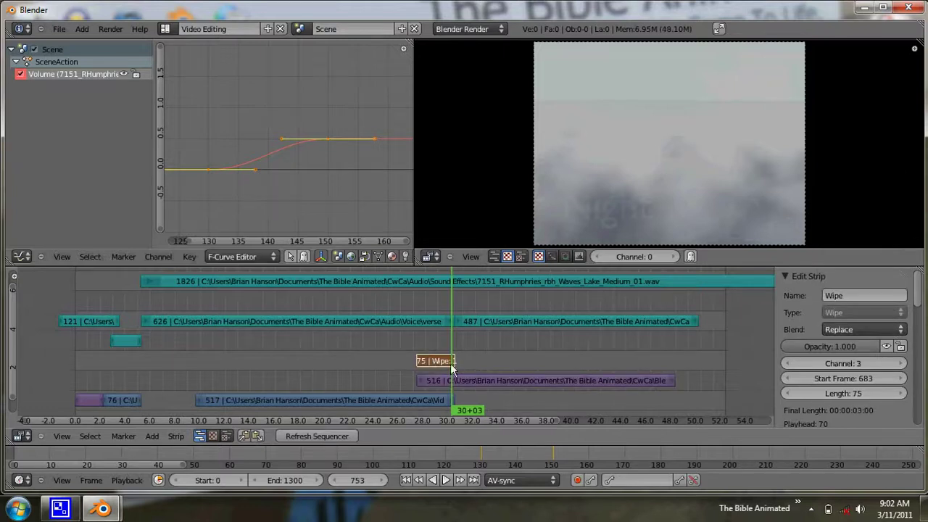
pyautogui.click(866, 327)
pyautogui.click(845, 315)
# Set the Wipe effect's transition type to Clock and scrub through the transition.
pyautogui.scroll(-4, 852, 387)
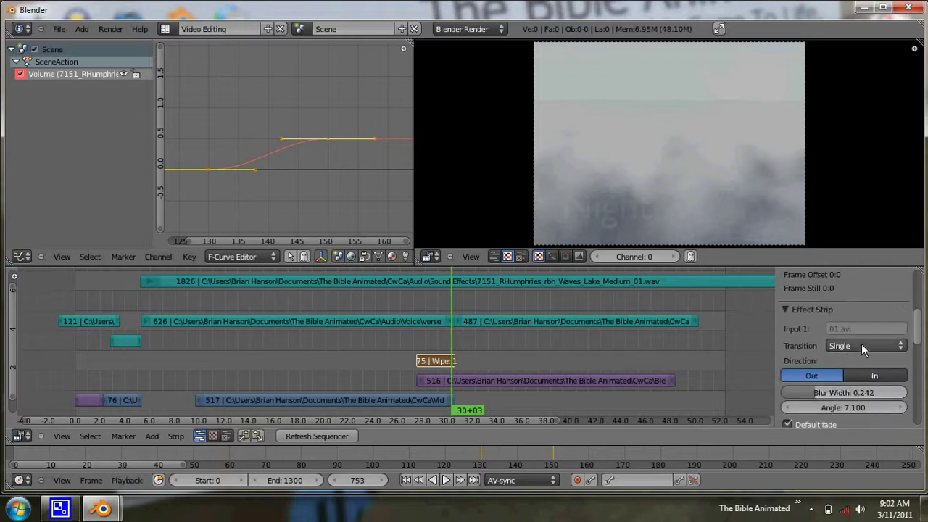
pyautogui.click(861, 345)
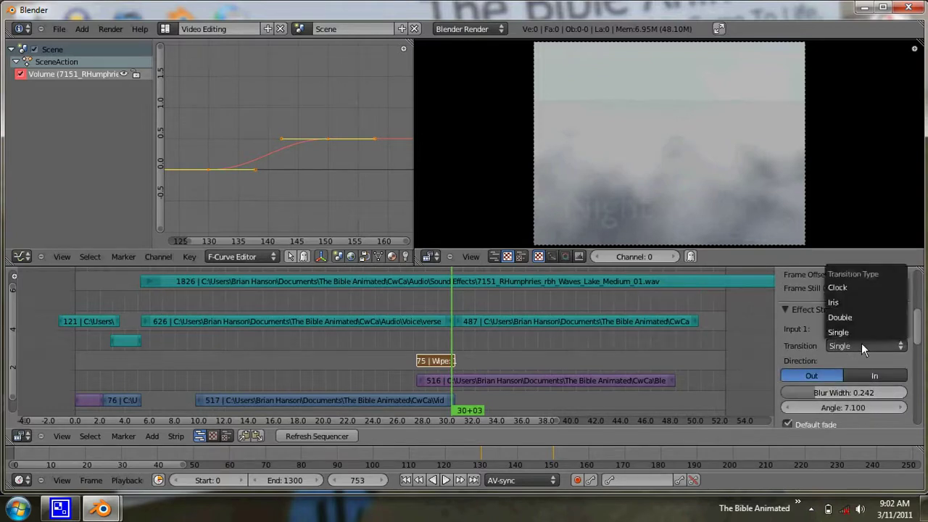
pyautogui.click(840, 290)
pyautogui.moveTo(409, 348); pyautogui.dragTo(460, 342)
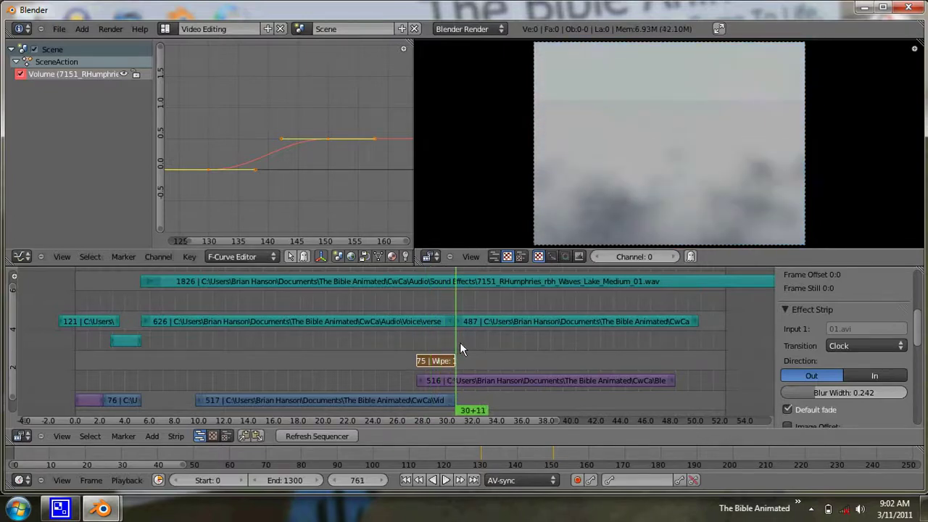
# Reduce the Wipe effect's blur width to 0.000 and scrub through the sharp-edged transition.
pyautogui.moveTo(850, 404); pyautogui.dragTo(761, 385)
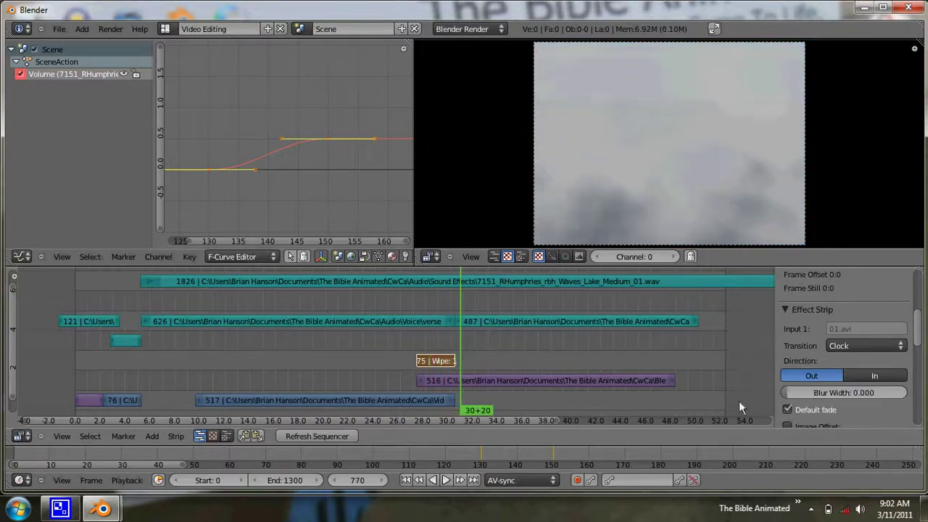
pyautogui.click(416, 362)
pyautogui.moveTo(427, 363); pyautogui.dragTo(455, 372)
# Preview the Wipe effect with the Iris transition type by scrubbing, and switch the type to Double.
pyautogui.click(841, 347)
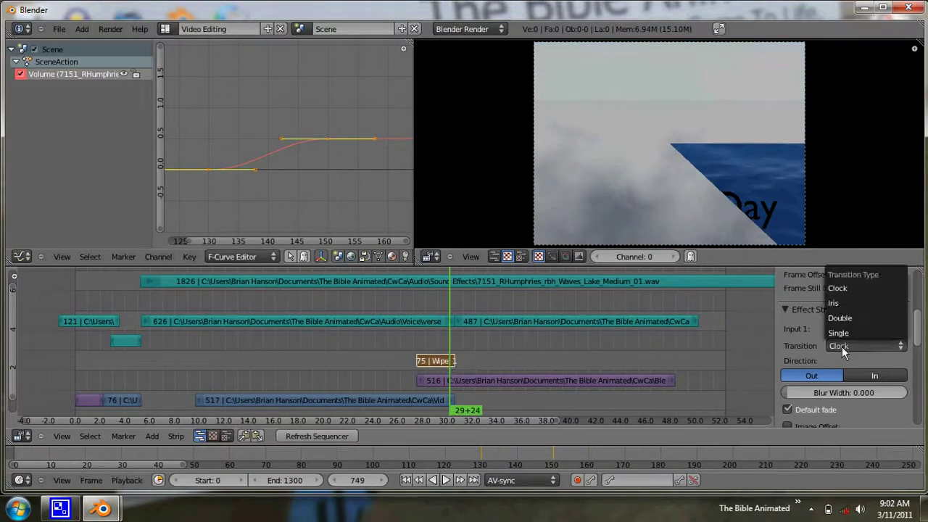
pyautogui.click(841, 304)
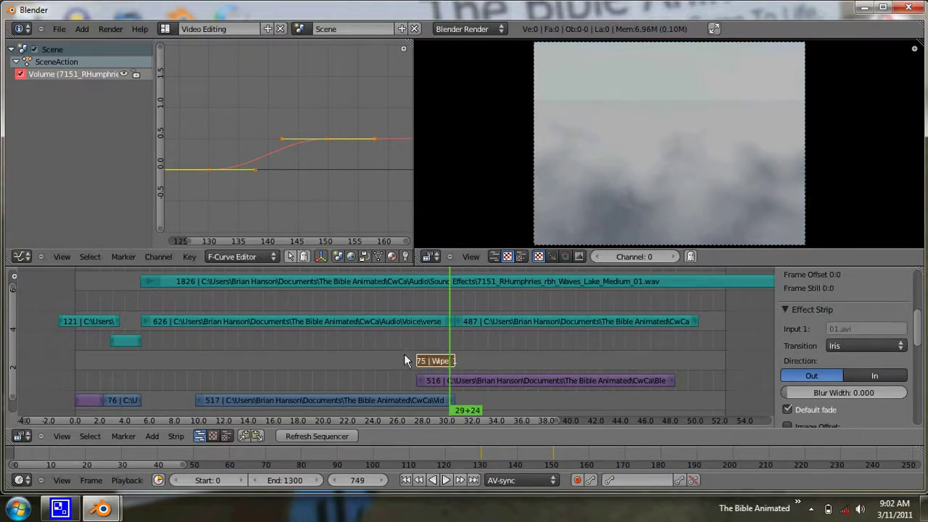
pyautogui.moveTo(419, 362)
pyautogui.mouseDown()
pyautogui.moveTo(468, 363)
pyautogui.moveTo(422, 363)
pyautogui.moveTo(459, 362)
pyautogui.moveTo(436, 364)
pyautogui.mouseUp()
pyautogui.click(842, 346)
pyautogui.click(846, 318)
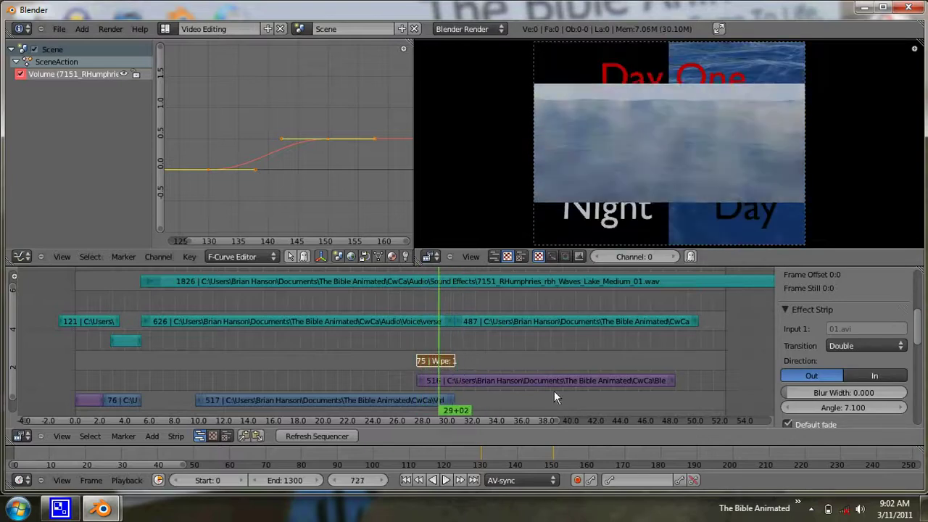
# Set the Double wipe's angle to 45 and scrub through the transition.
pyautogui.moveTo(878, 408); pyautogui.dragTo(895, 407)
pyautogui.moveTo(833, 411)
pyautogui.mouseDown()
pyautogui.moveTo(893, 410)
pyautogui.moveTo(124, 409)
pyautogui.moveTo(840, 408)
pyautogui.mouseUp()
pyautogui.moveTo(429, 375); pyautogui.dragTo(481, 370)
pyautogui.click(855, 406)
pyautogui.write('45')
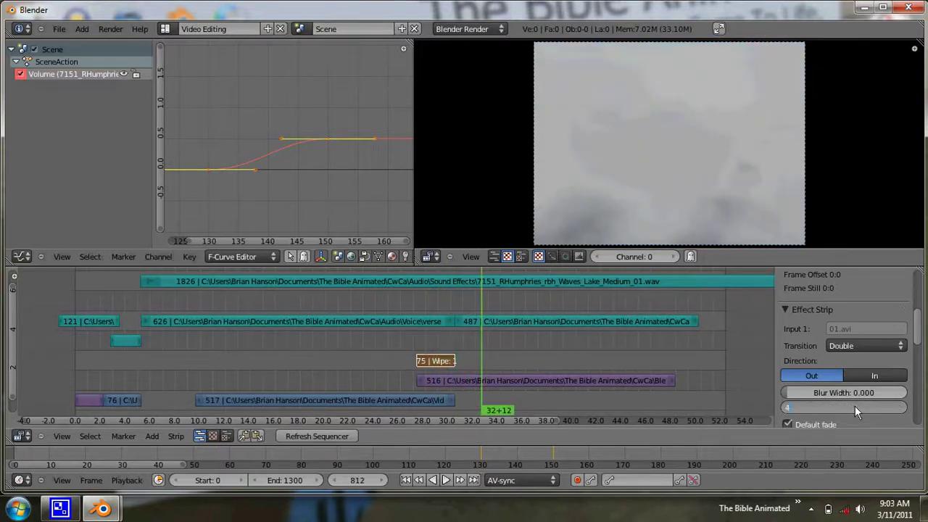
pyautogui.press('Return')
pyautogui.moveTo(402, 351); pyautogui.dragTo(480, 370)
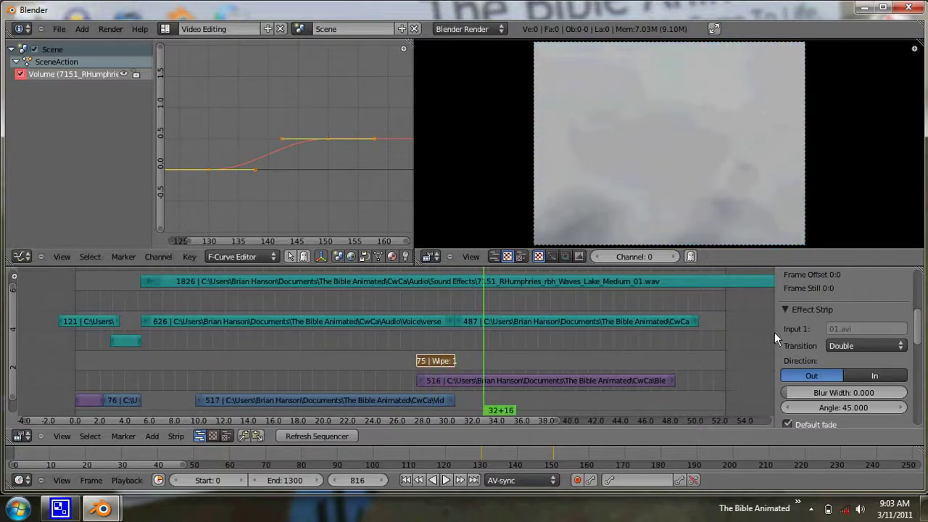
# Look through the Wipe strip's input and filter settings and return to its general strip properties.
pyautogui.scroll(-5, 797, 341)
pyautogui.scroll(-8, 864, 330)
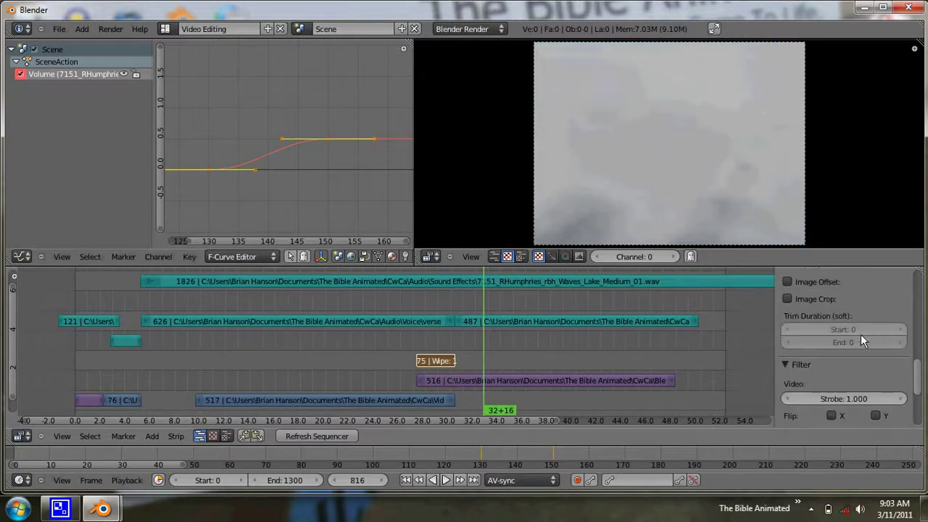
pyautogui.scroll(10, 861, 322)
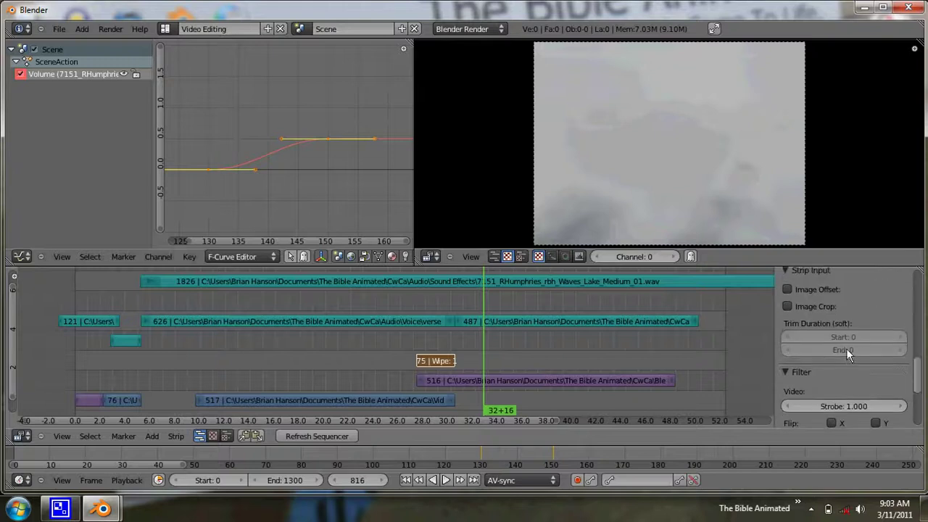
pyautogui.scroll(3, 832, 345)
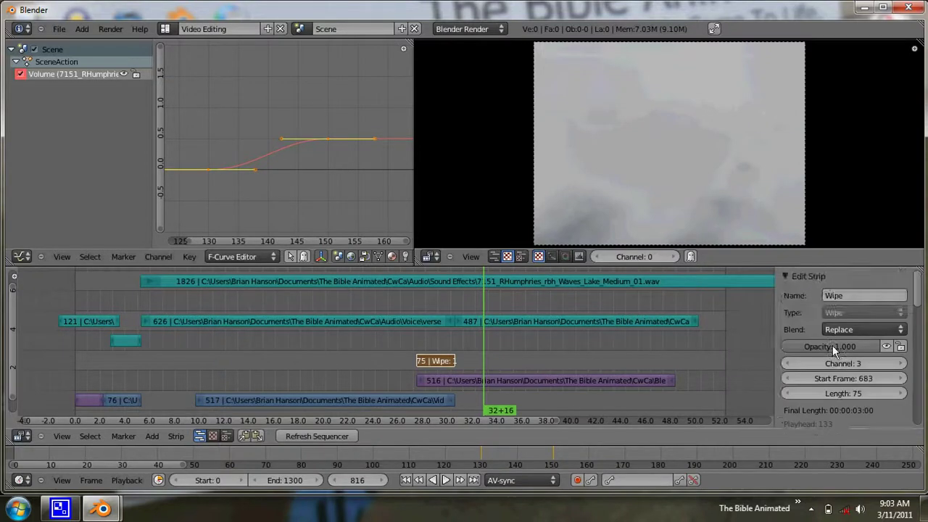